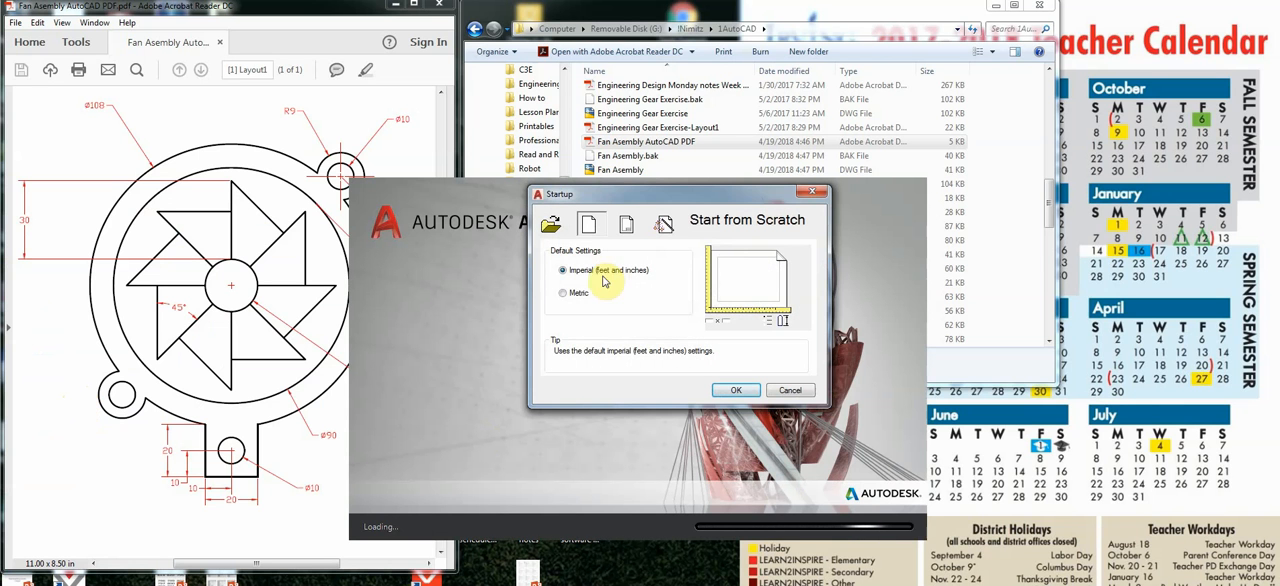
Start a metric drawing from scratch and set the drawing units' length precision to 0.
left_click(576, 296)
left_click(736, 390)
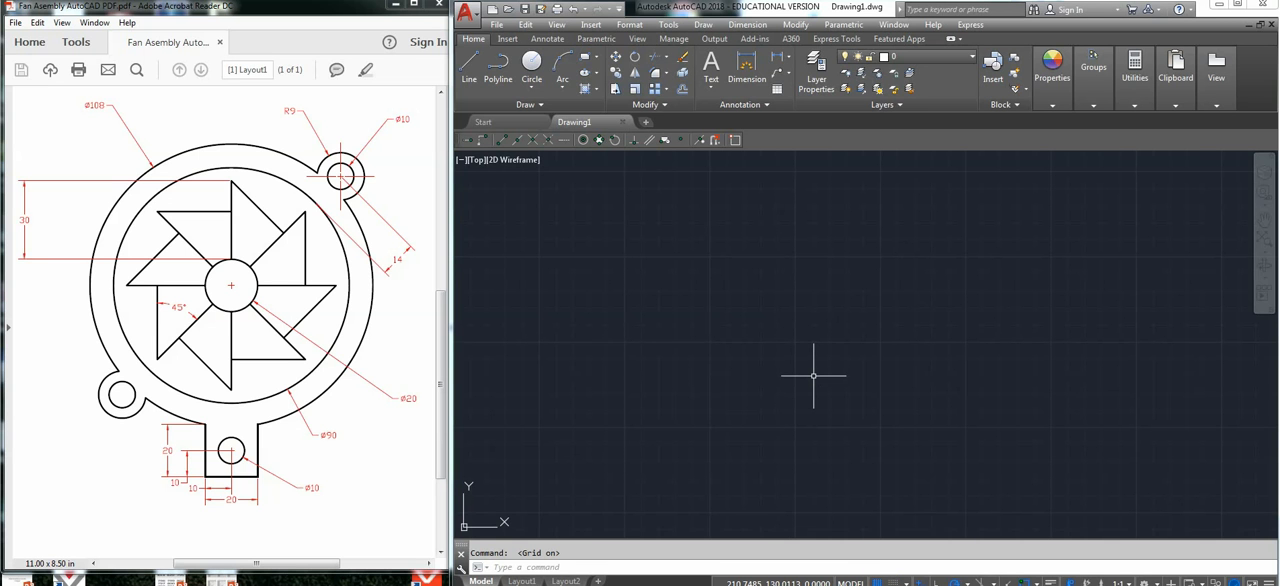
type("units")
key("Return")
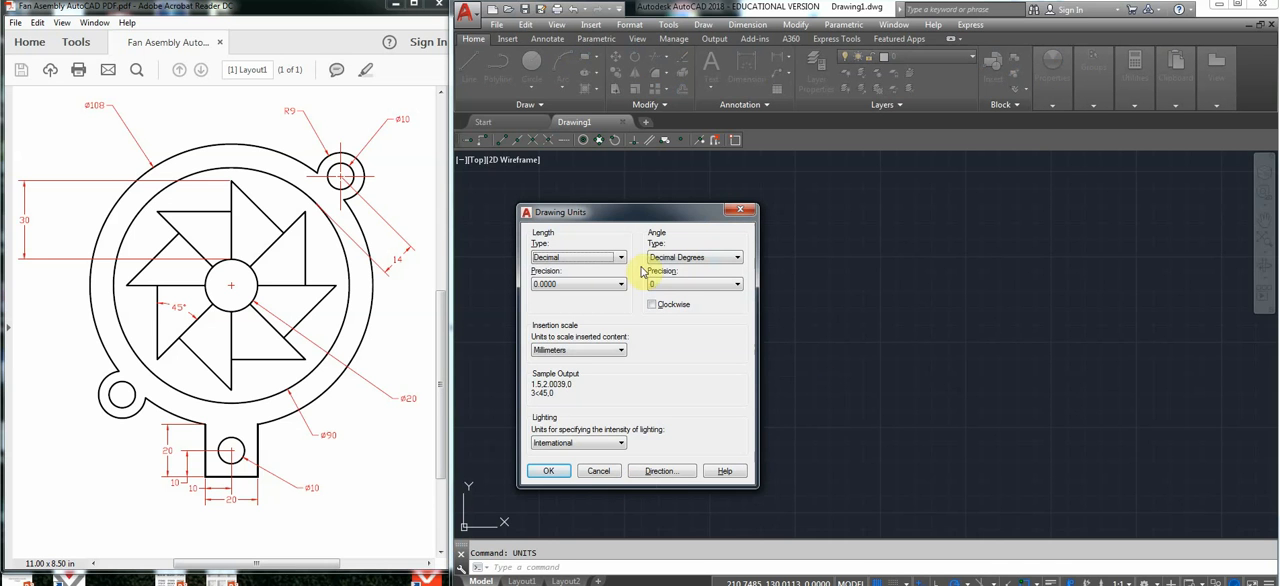
left_click(600, 285)
left_click(586, 295)
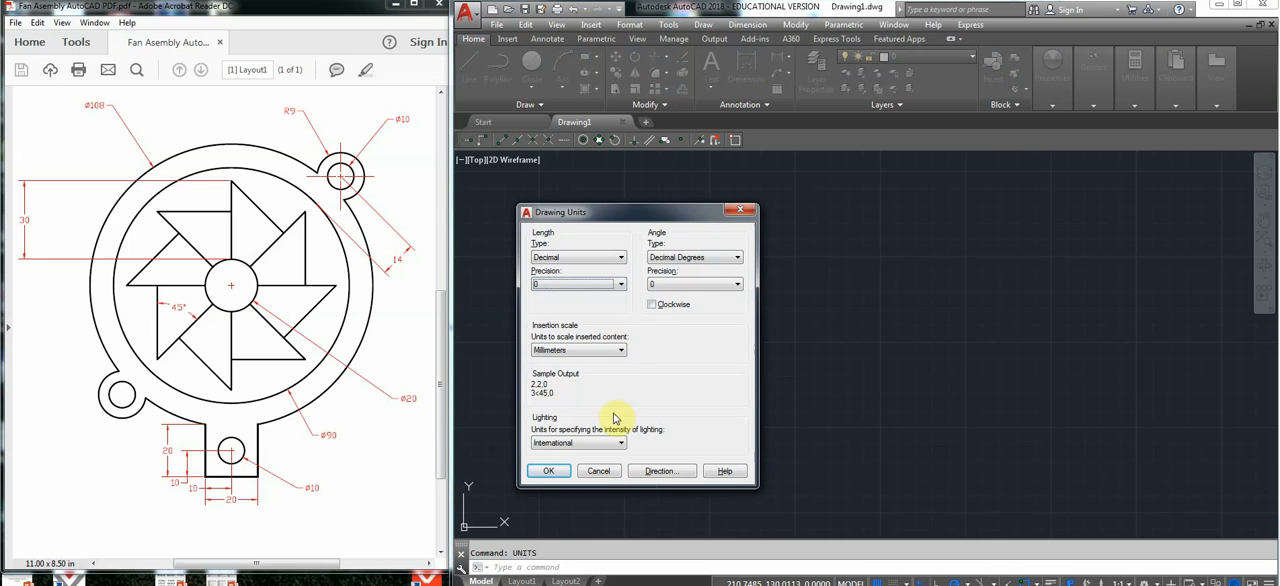
left_click(552, 471)
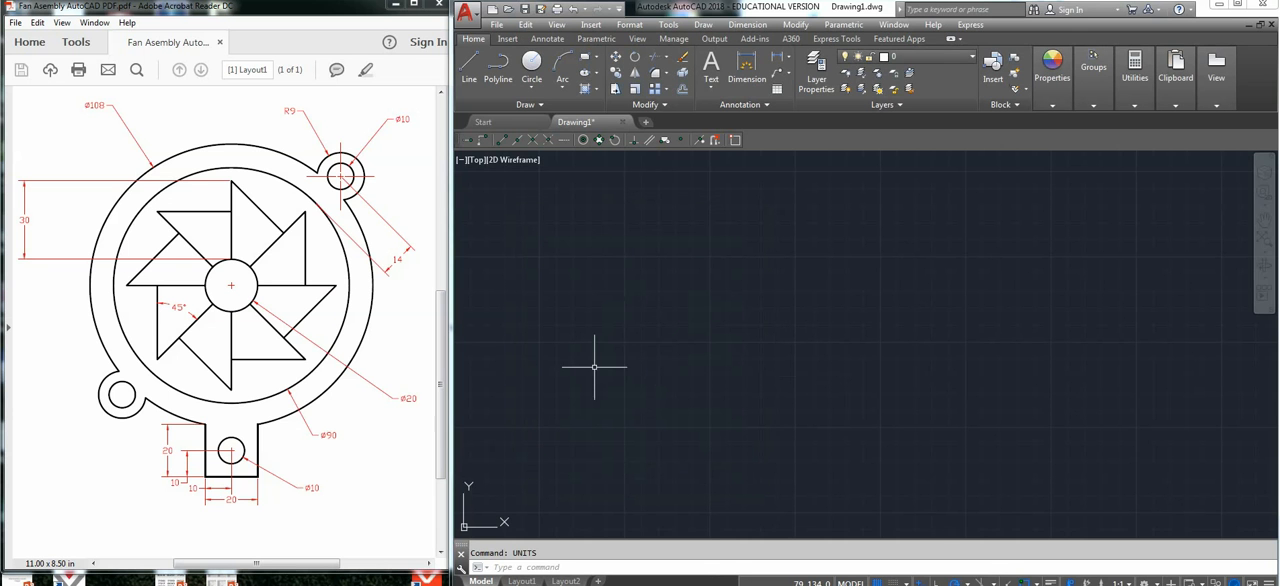
Draw a circle centred at 0,0 with a diameter of 20 for the fan hub.
middle_click_drag(594, 366, 838, 231)
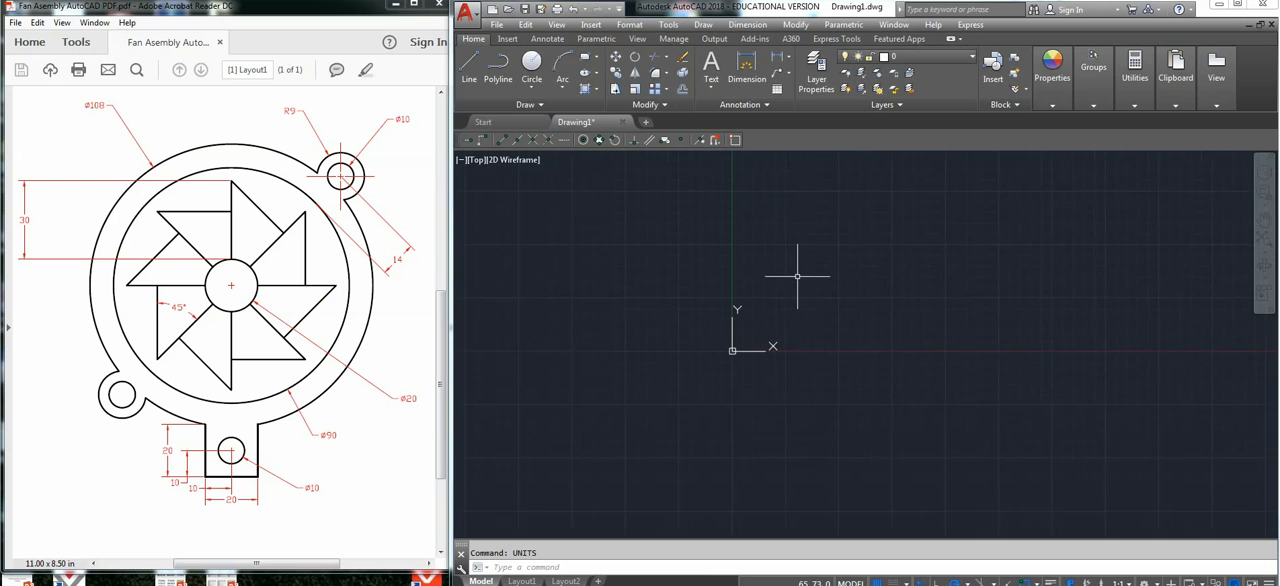
middle_click_drag(800, 277, 934, 253)
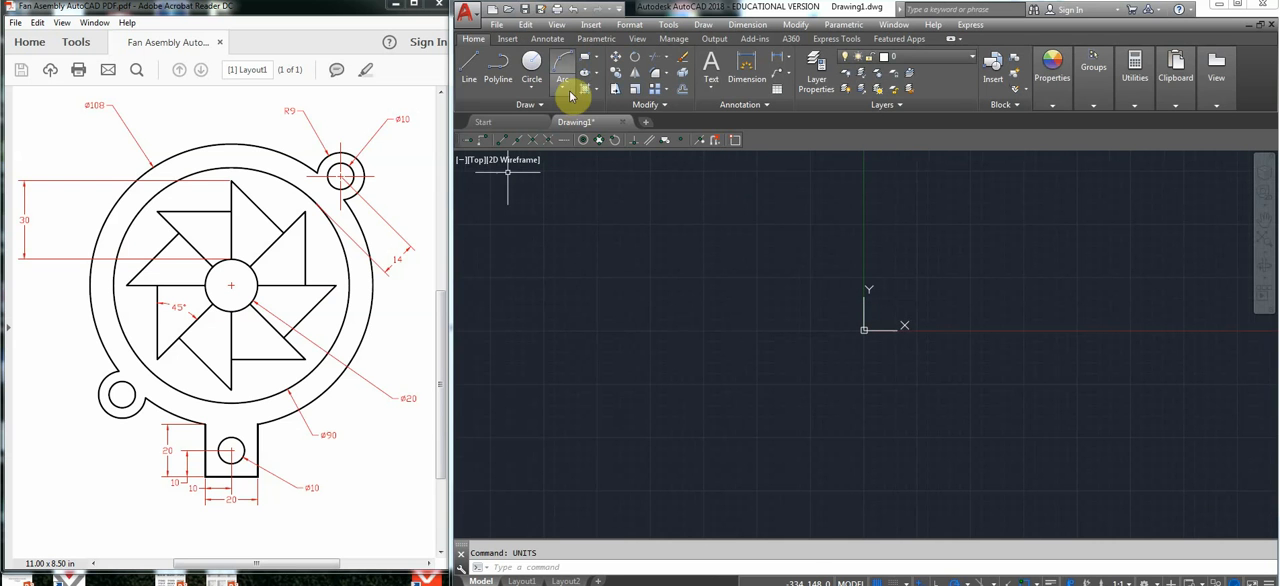
left_click(532, 84)
left_click(532, 92)
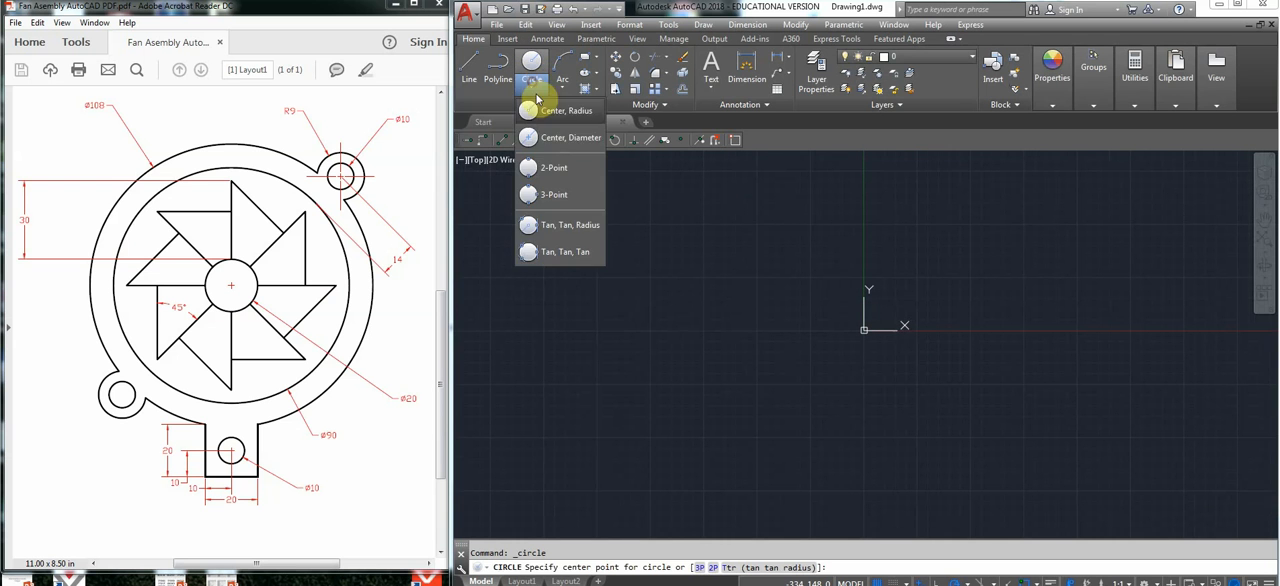
left_click(556, 146)
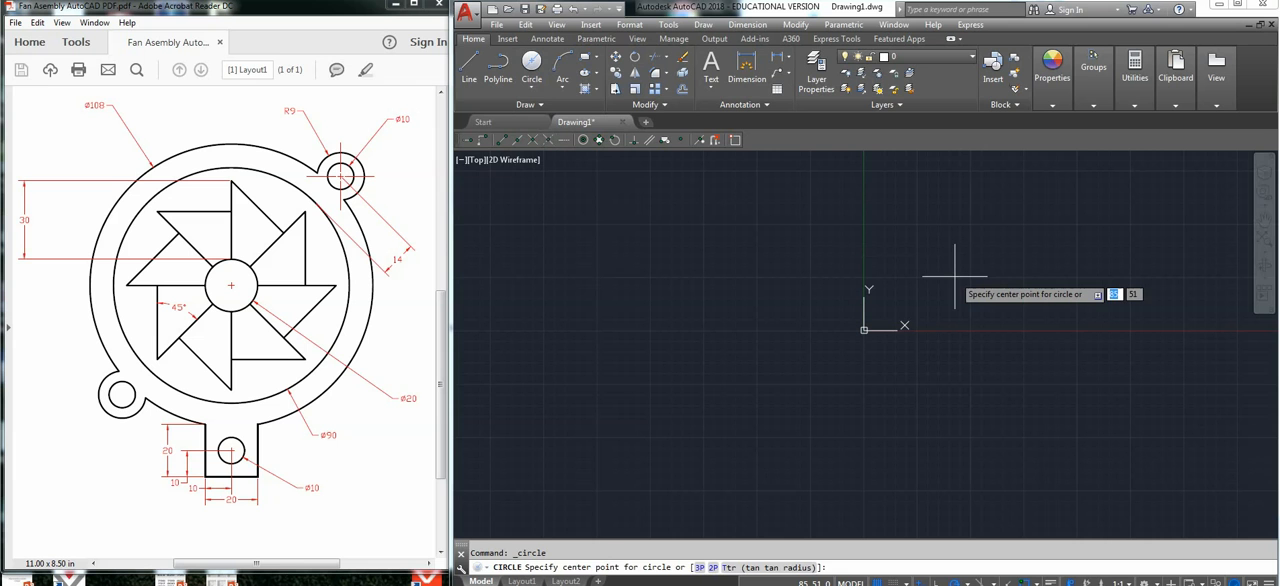
type("0,0")
left_click(955, 276)
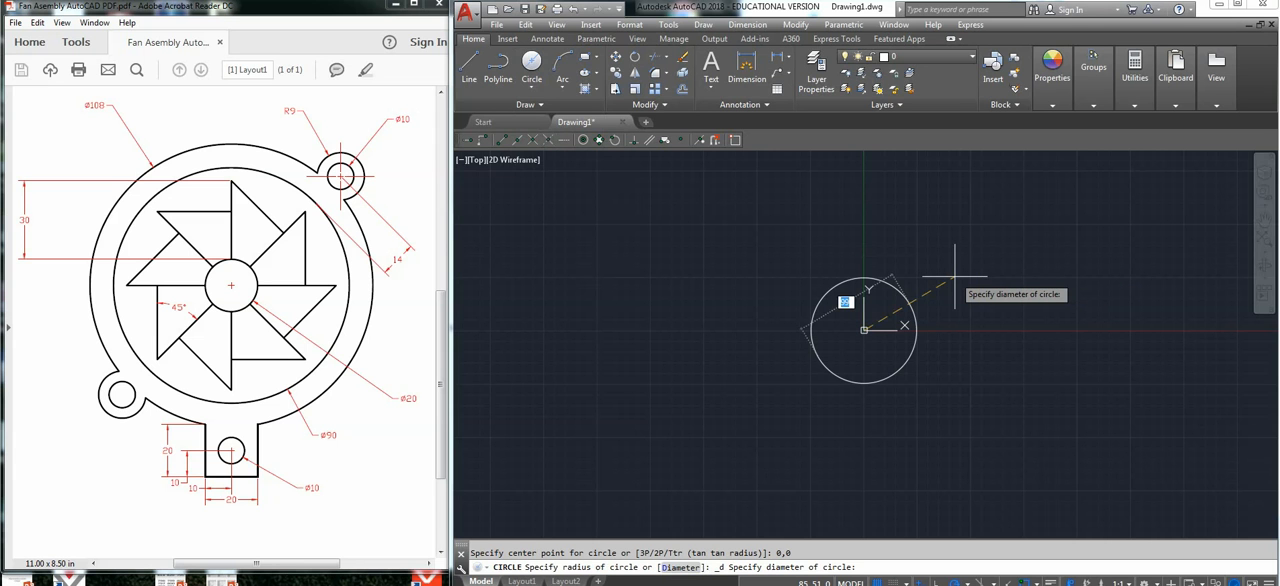
type("20")
key("Return")
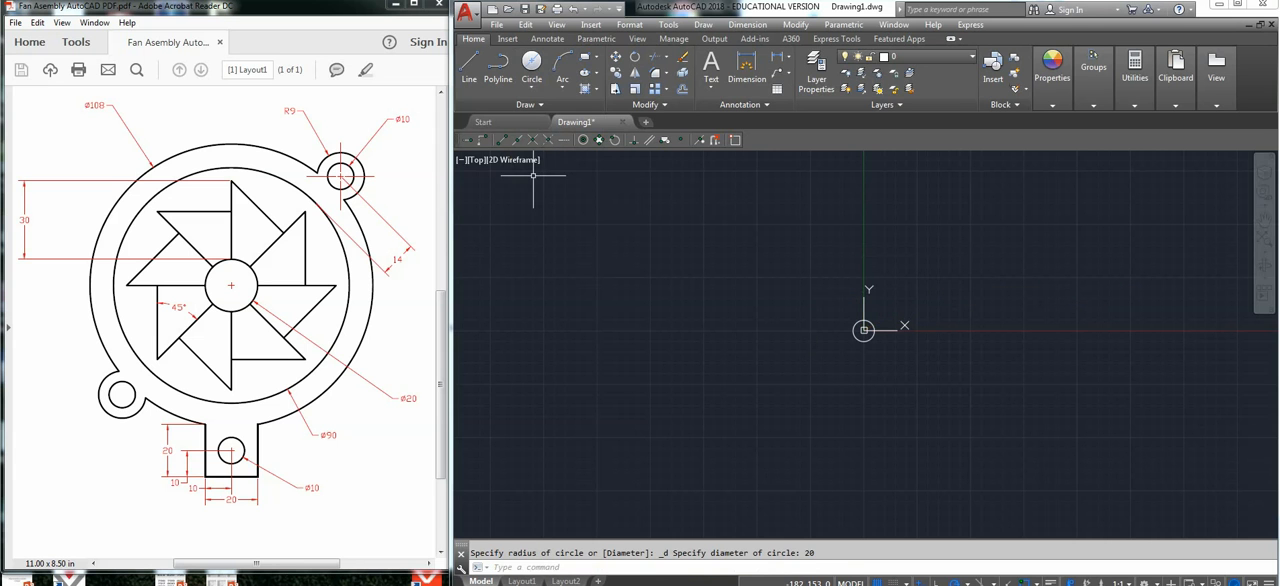
Draw the housing's outer circle centred at 0,0 with a diameter of 108.
scroll(857, 277, "up", 2)
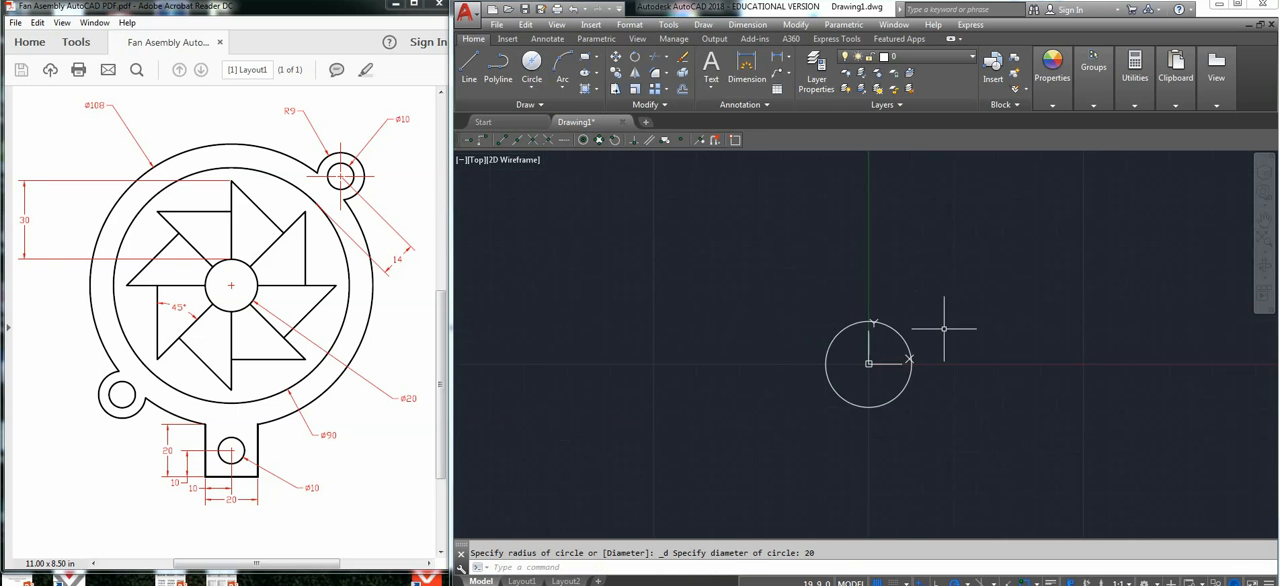
left_click(533, 60)
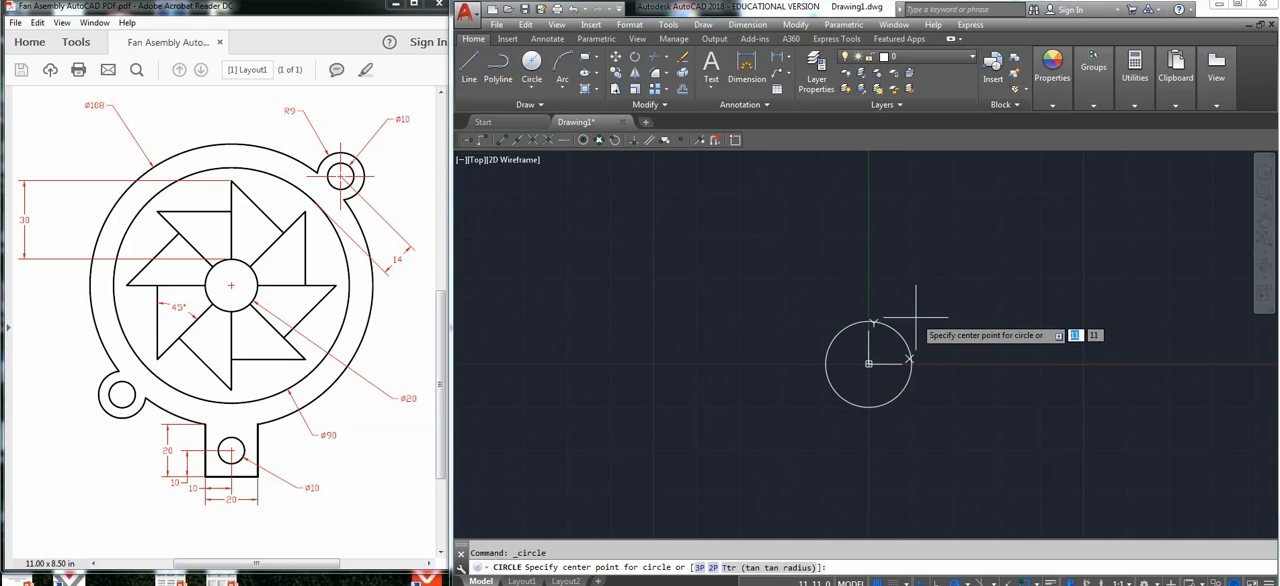
type("0,0")
key("Return")
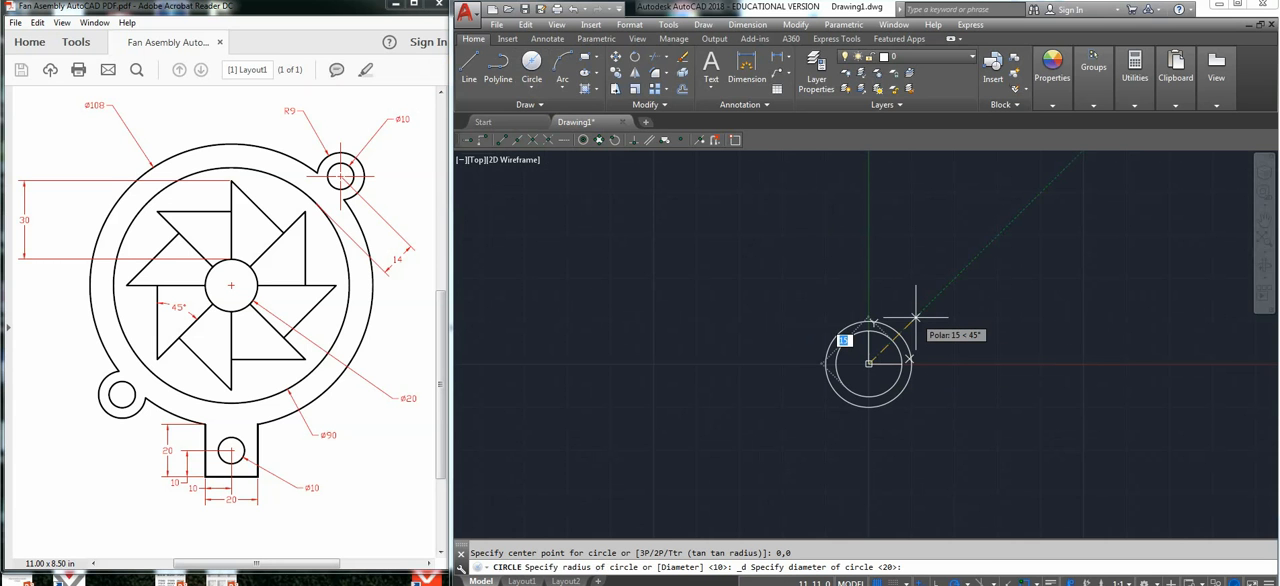
type("108")
key("Return")
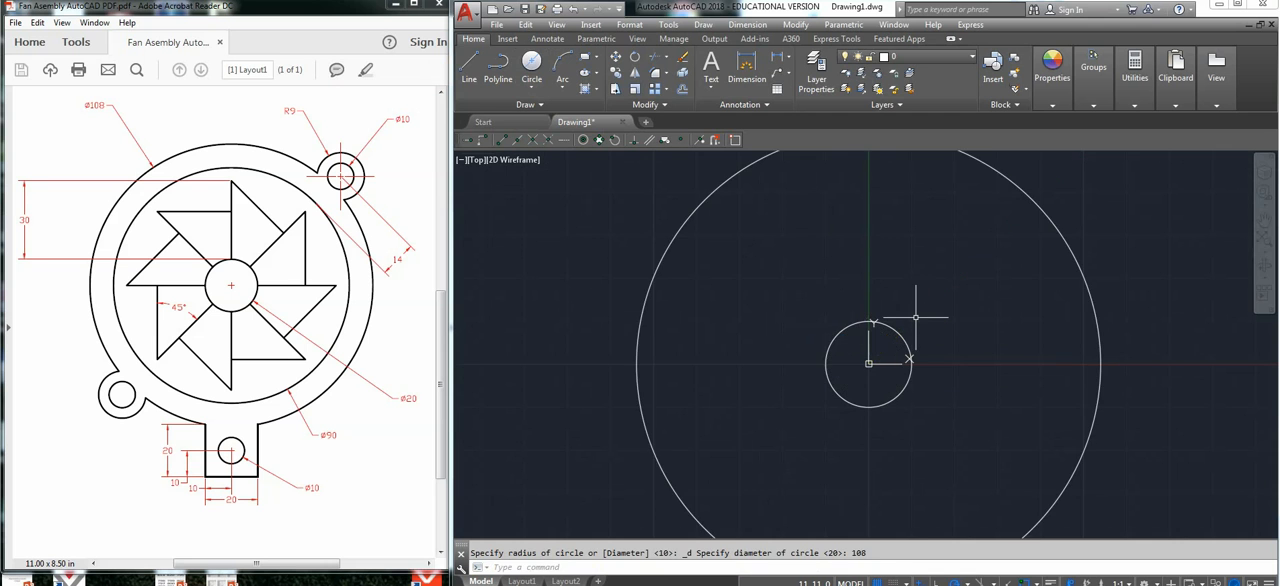
Draw the housing's inner circle with a diameter of 90, concentric with the hub circle.
scroll(915, 317, "down", 2)
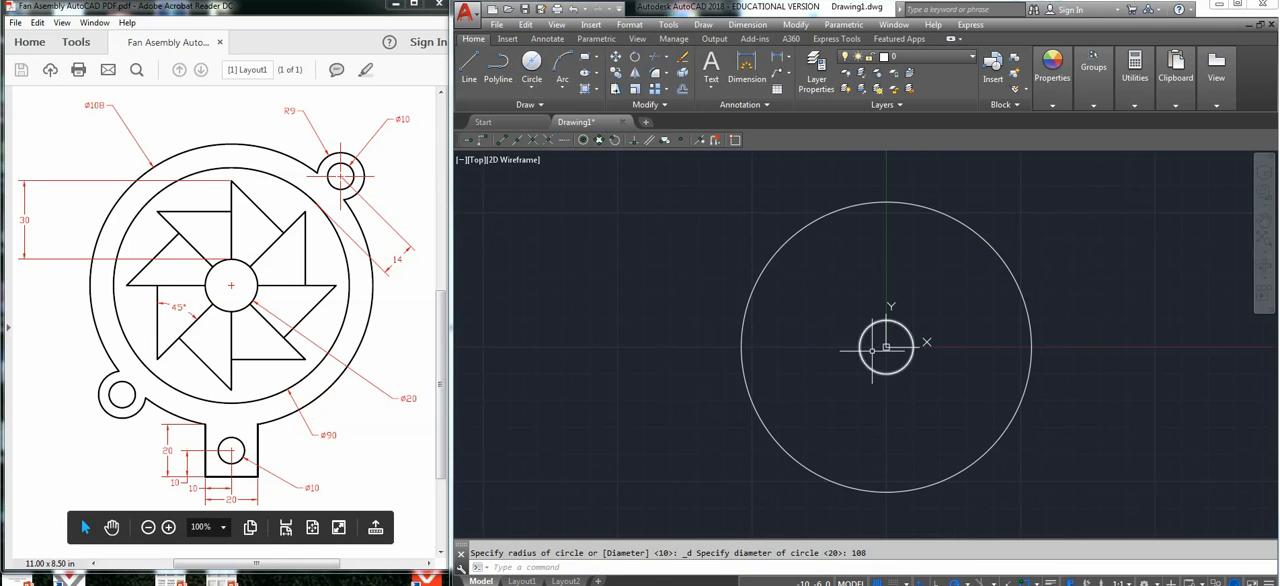
left_click(531, 65)
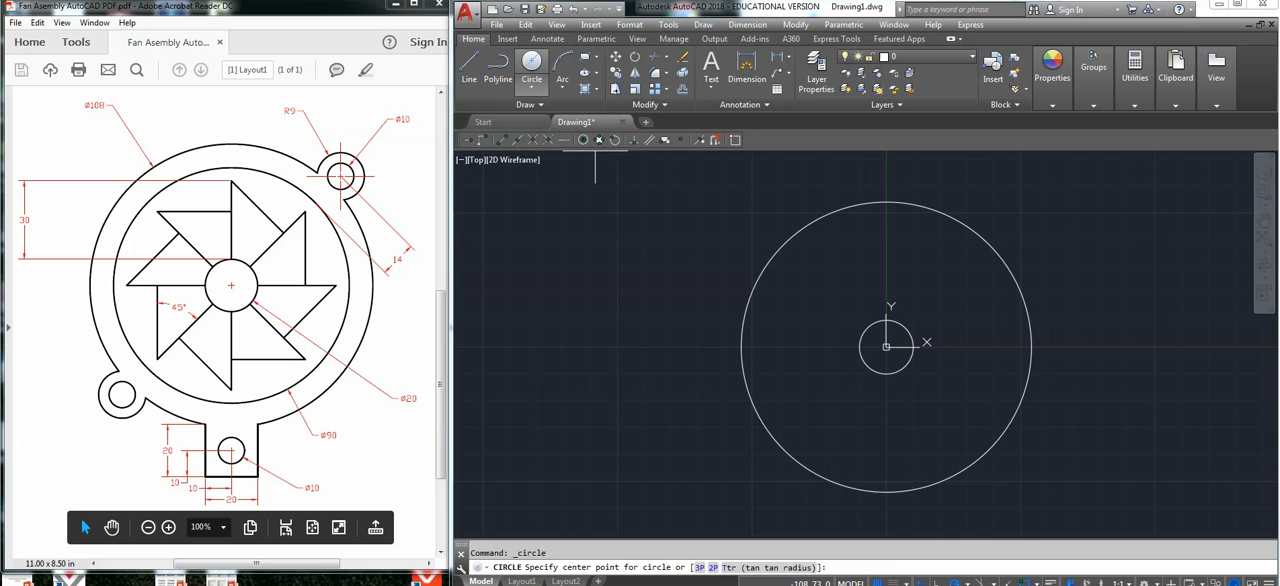
left_click(886, 346)
type("d")
key("Return")
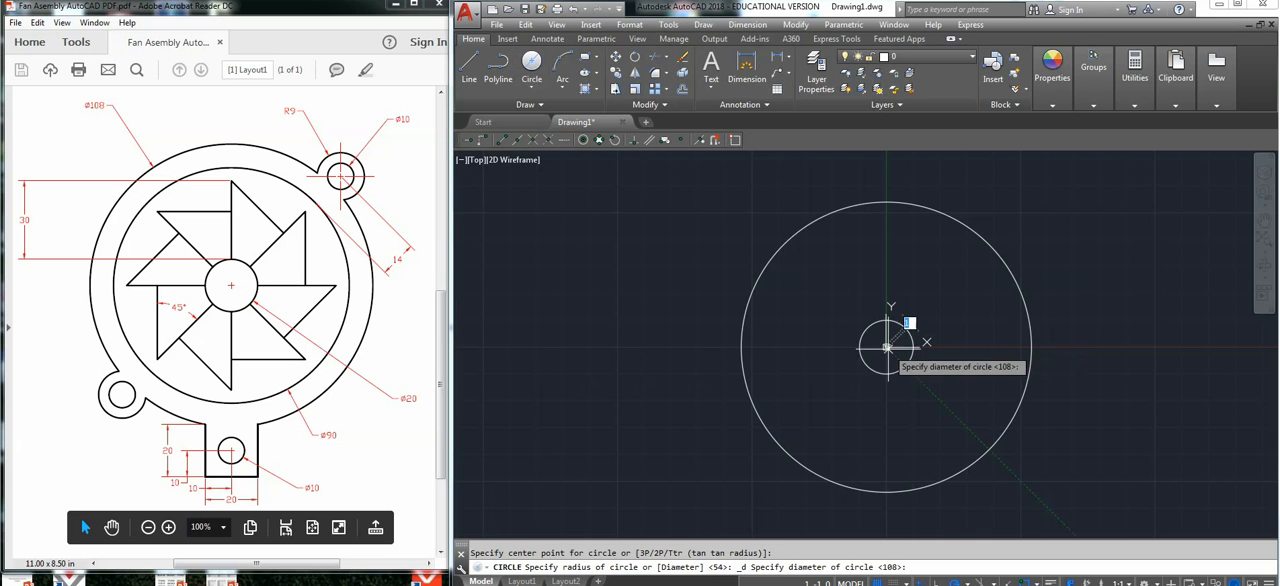
left_click(975, 292)
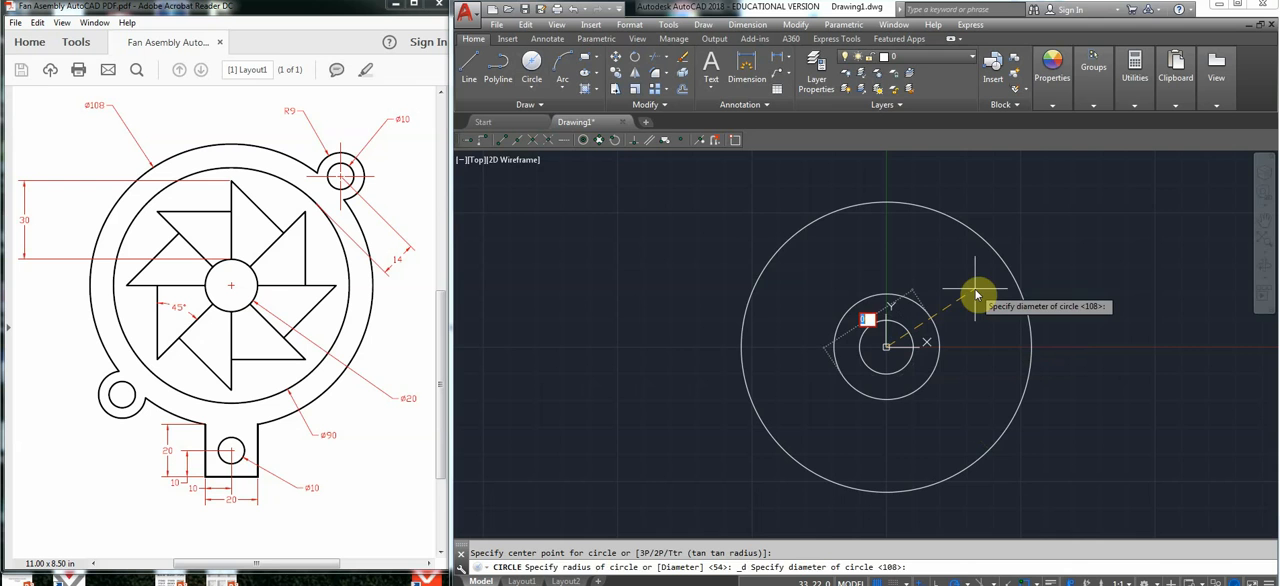
type("90")
key("Return")
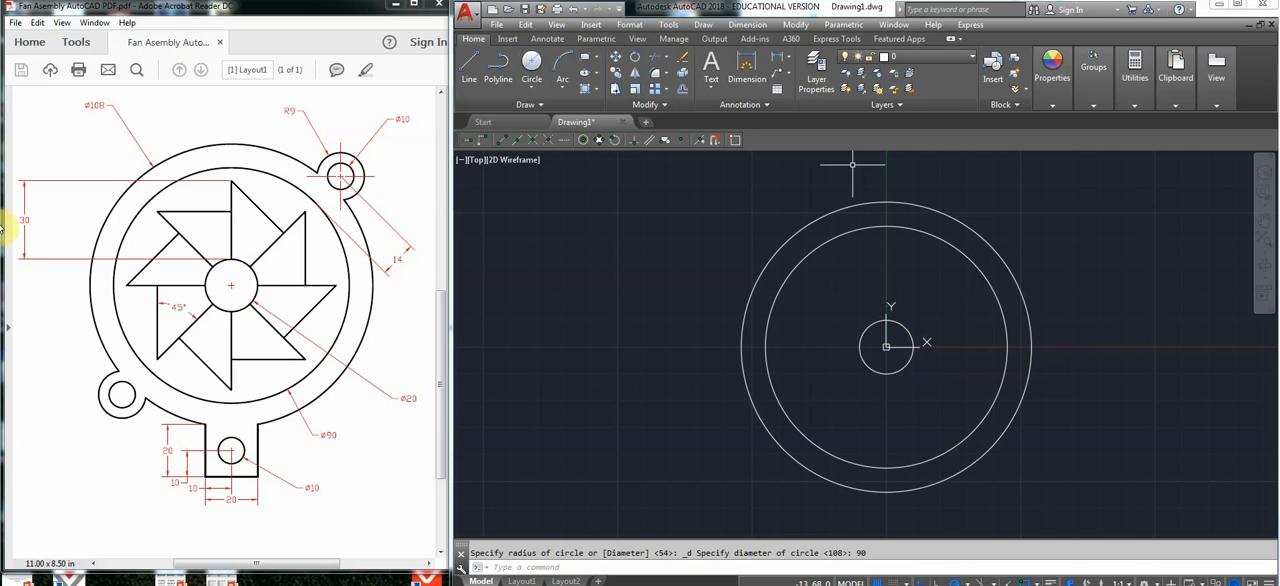
Draw a 40 mm line from the circles' centre vertically upward.
left_click(469, 62)
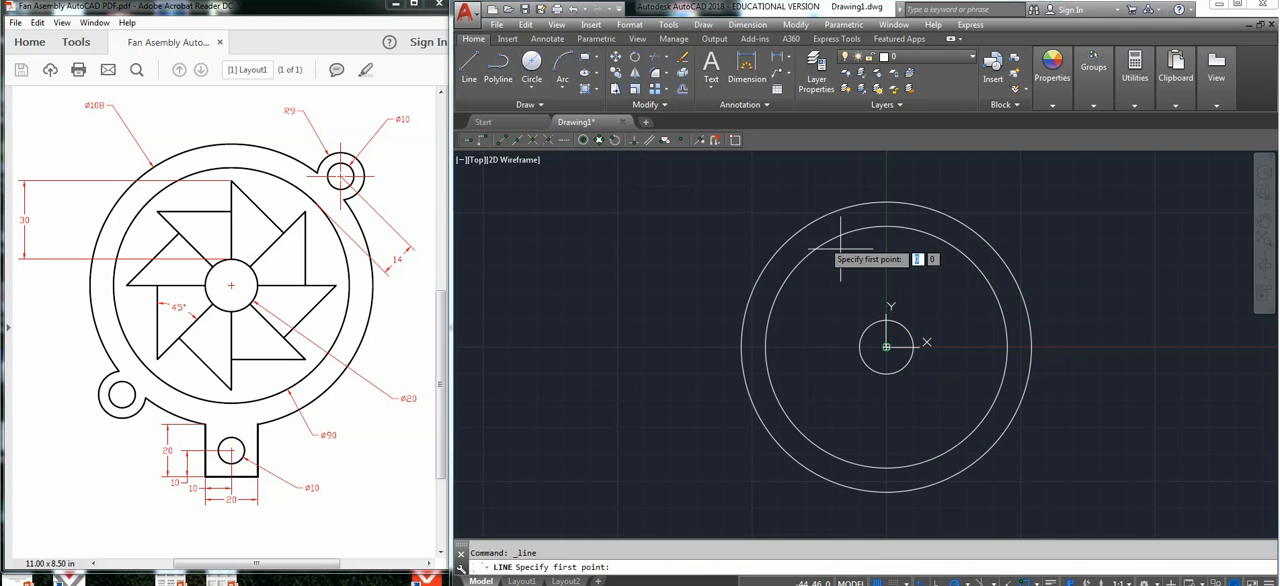
left_click(886, 346)
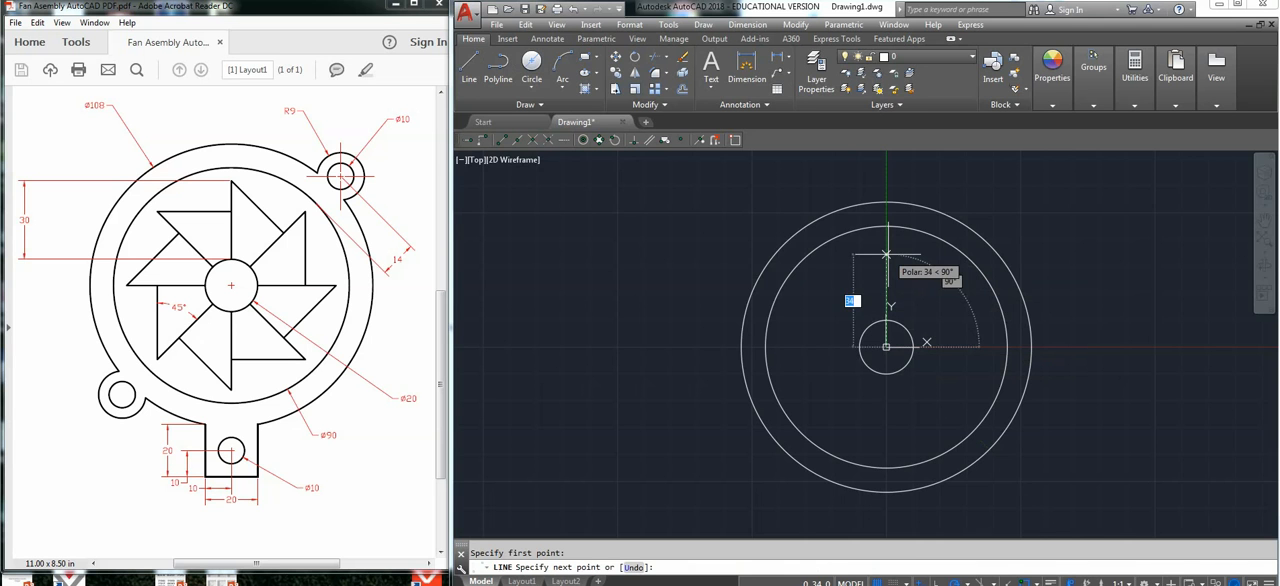
type("40")
key("Return")
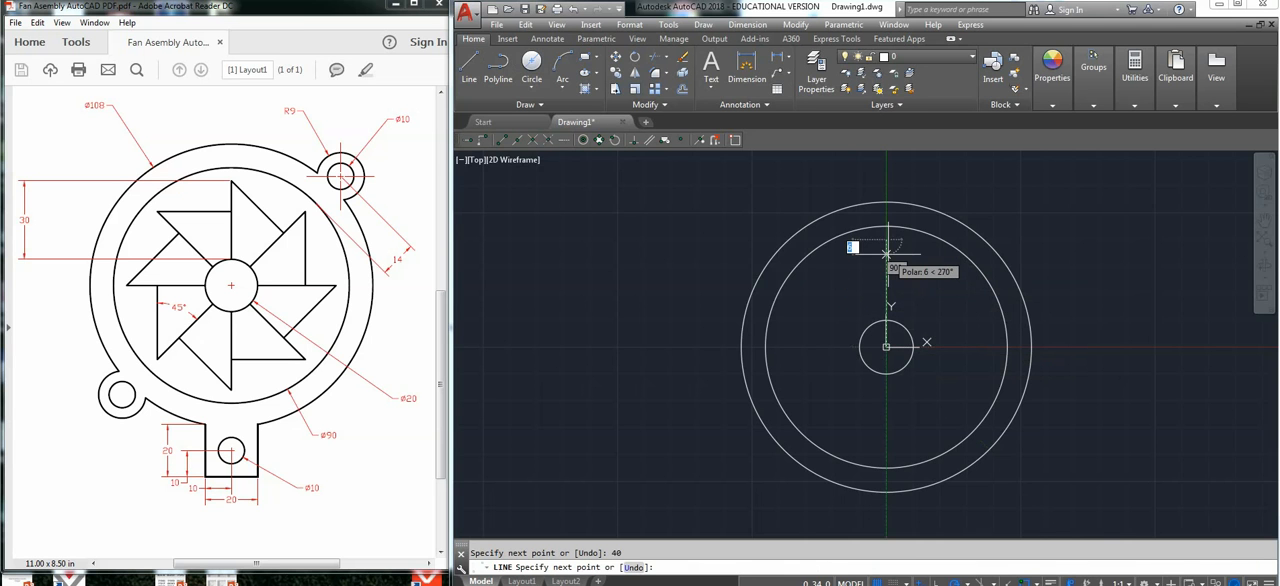
key("Escape")
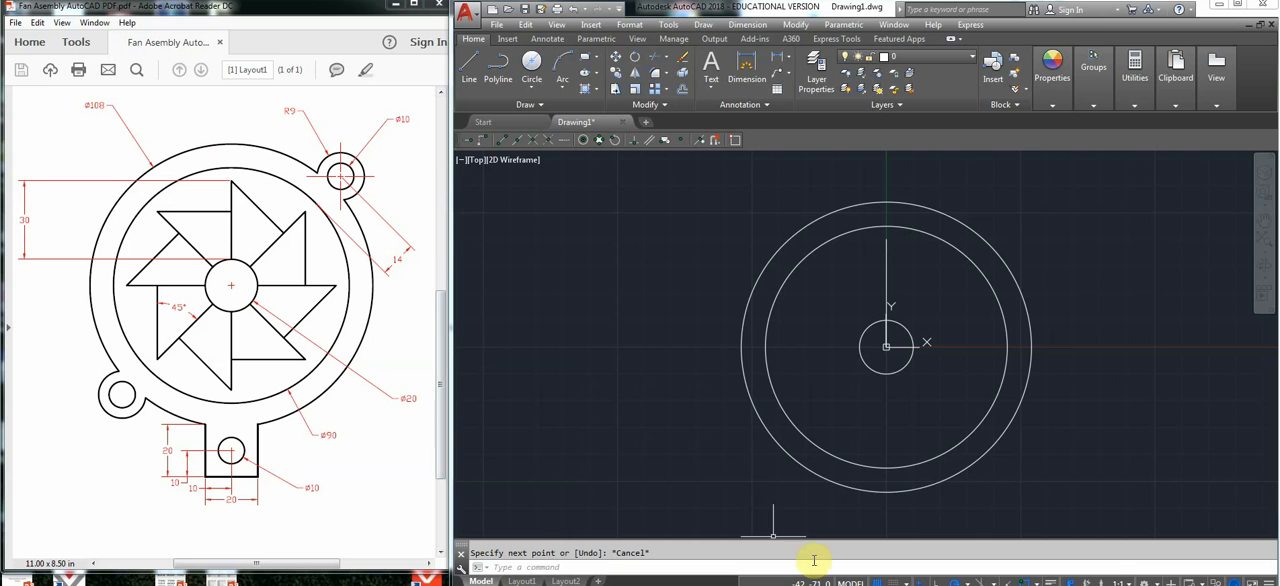
With polar tracking at 45° increments, draw a 40 mm line from the circles' centre at 45°.
left_click(968, 579)
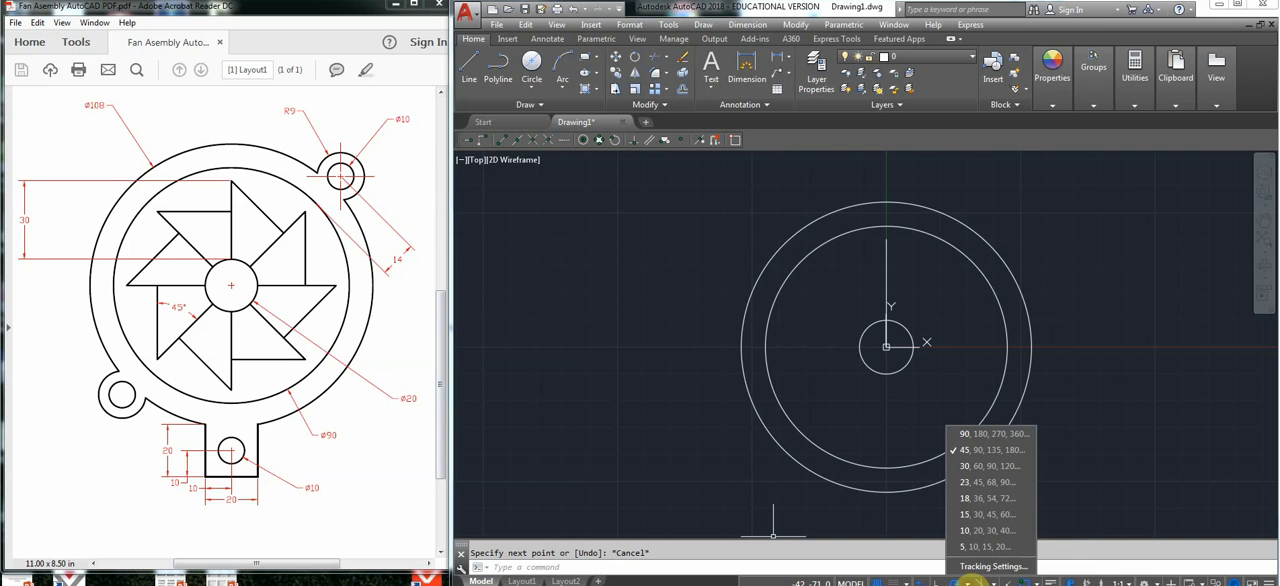
left_click(731, 373)
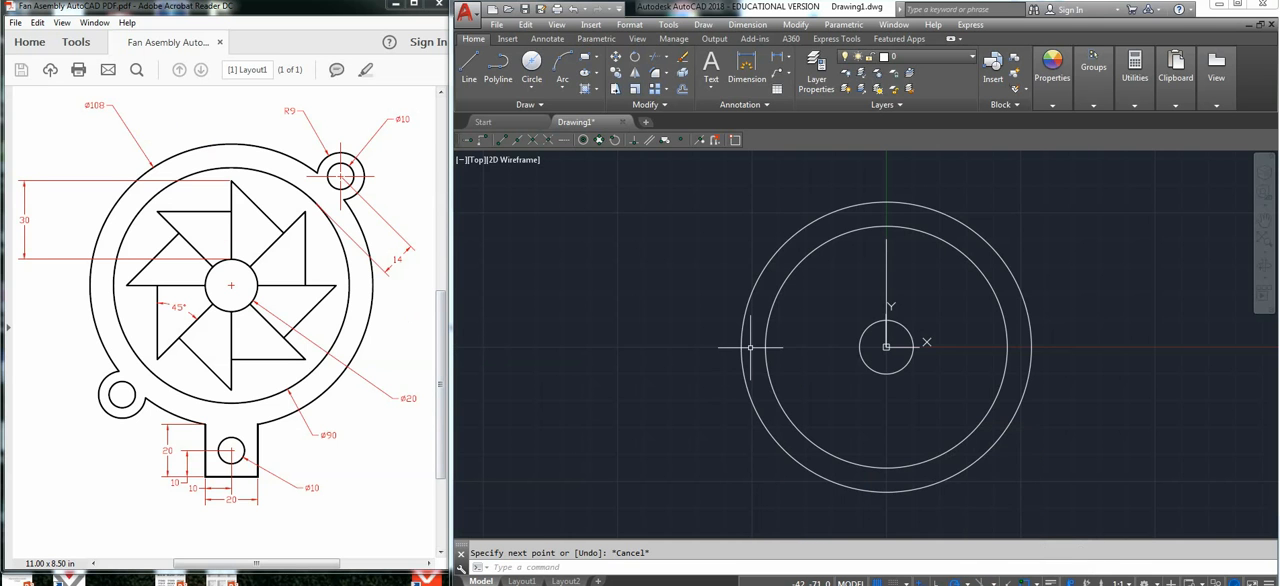
left_click(470, 66)
left_click(886, 347)
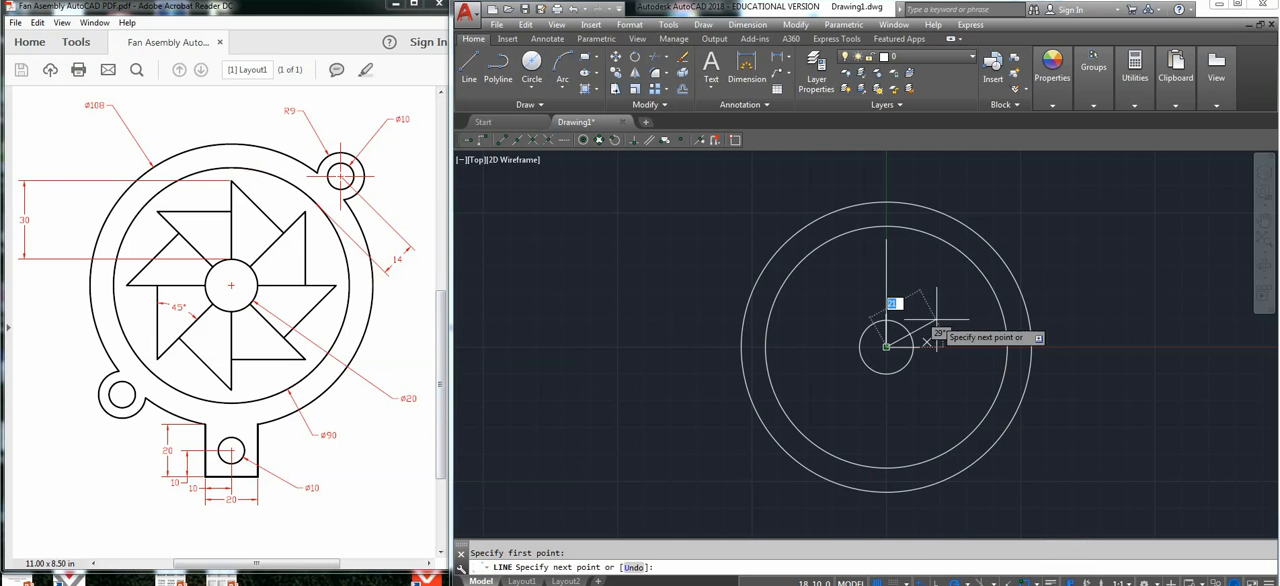
type("40")
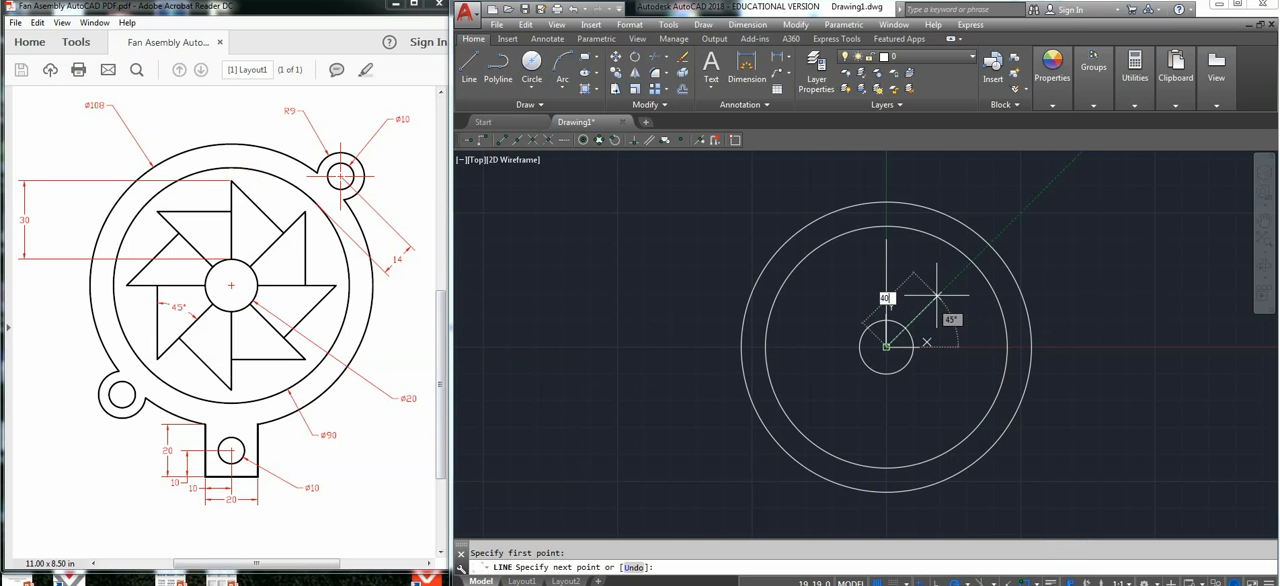
key("Return")
key("Escape")
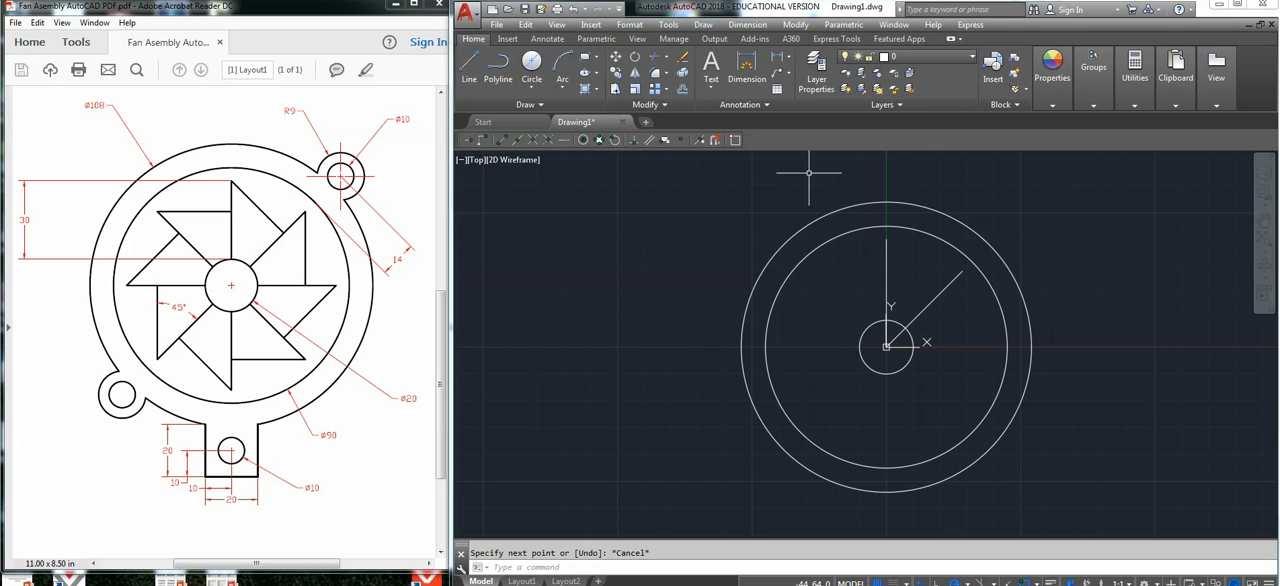
key("Return")
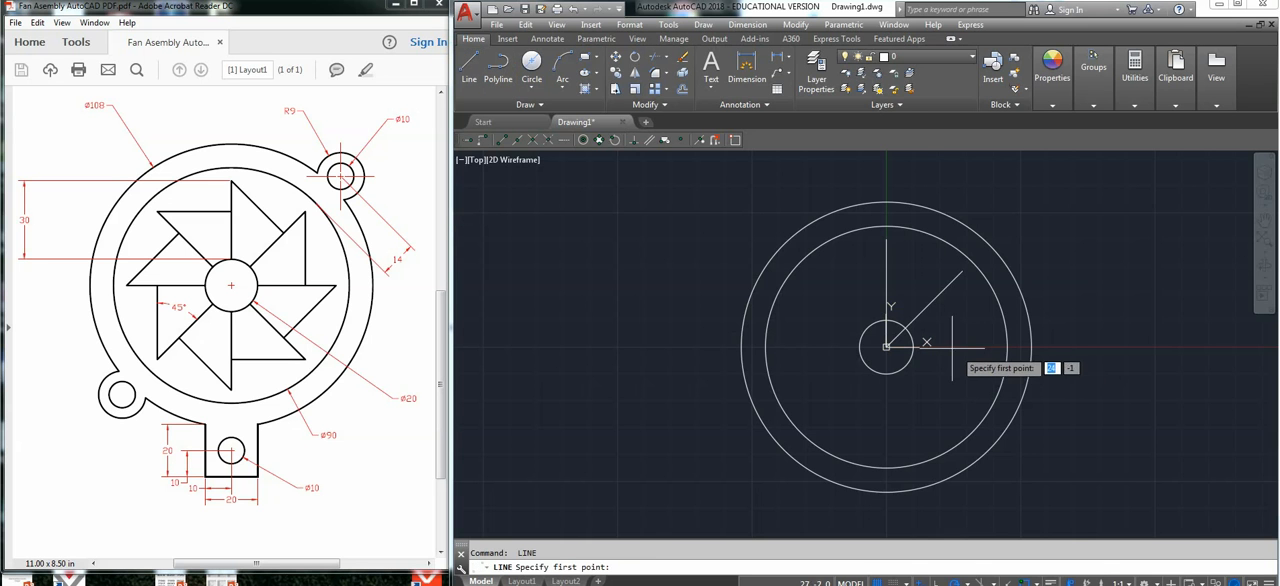
left_click(886, 347)
type("40")
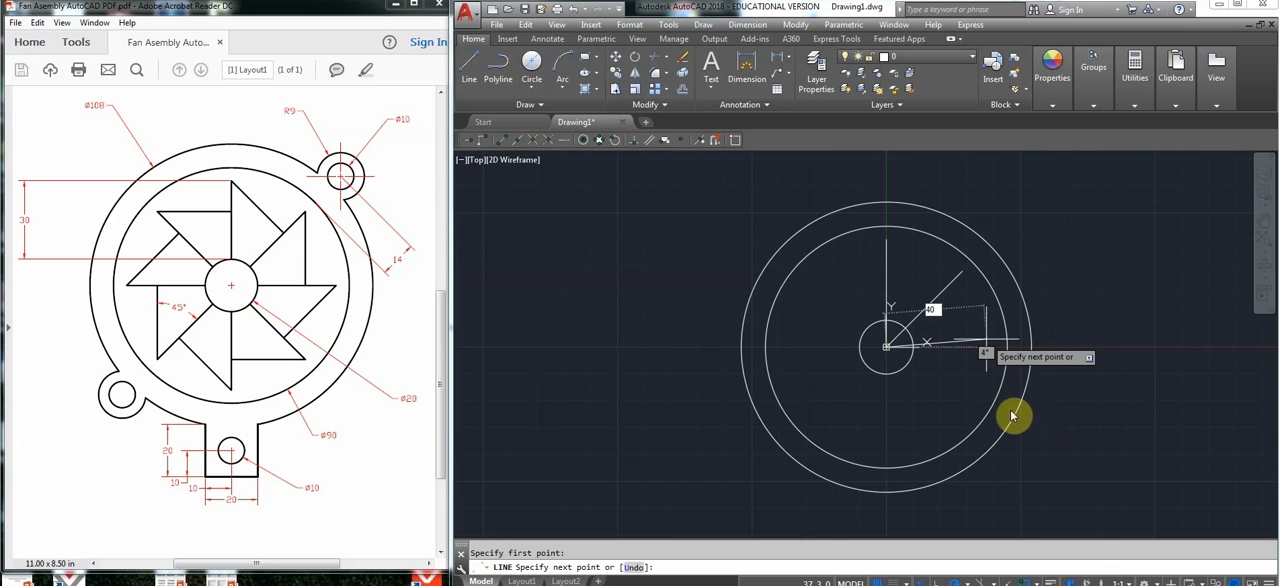
key("Escape")
Draw a 40 mm horizontal line from the circles' centre at 0°.
key("Return")
left_click(886, 347)
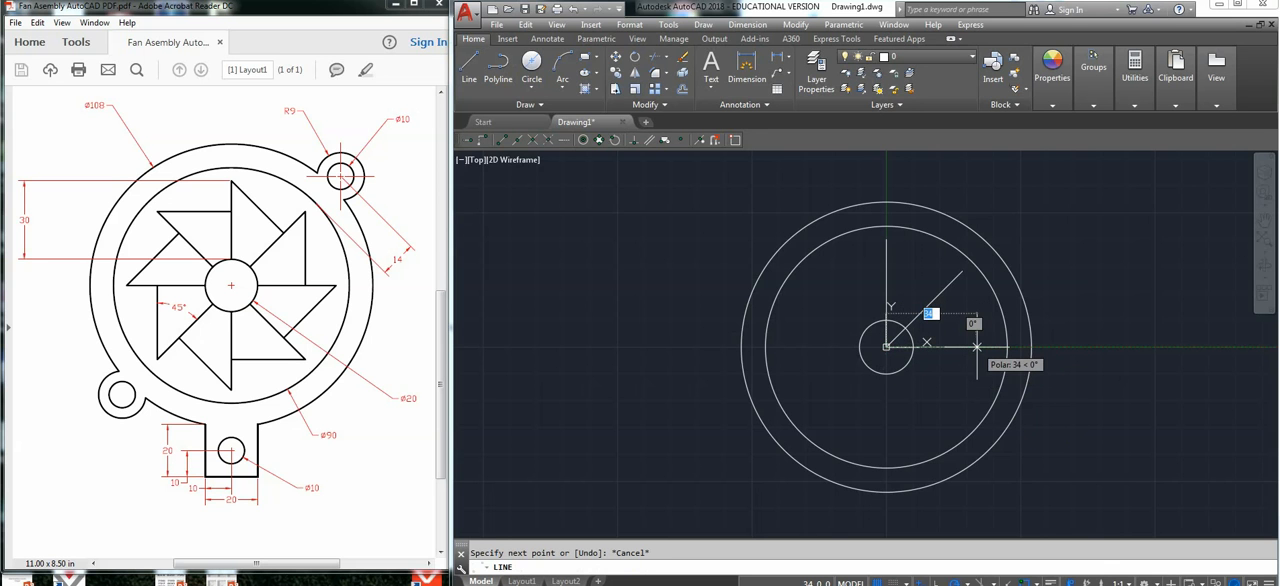
type("40")
key("Return")
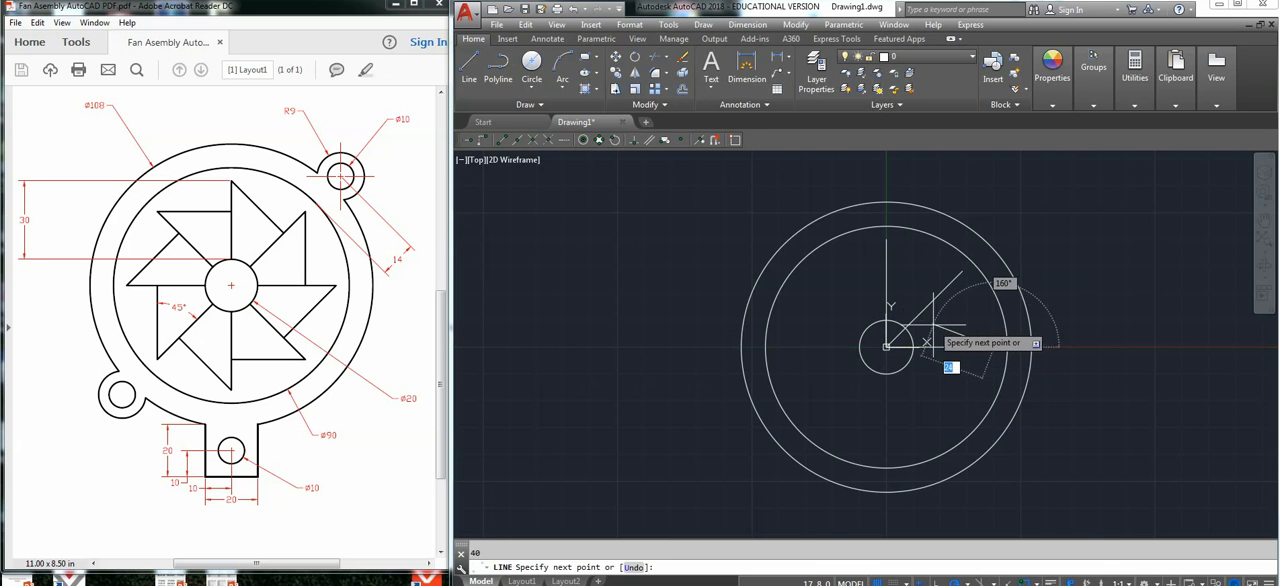
key("Escape")
Draw a 40 mm line from the circles' centre at 315°.
key("Return")
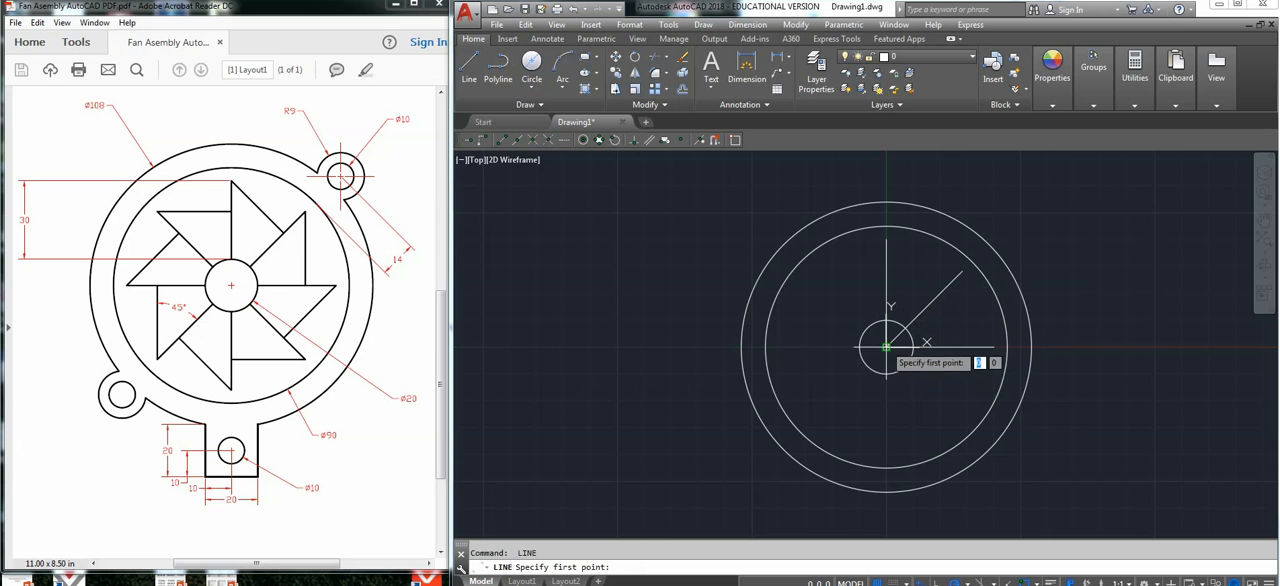
left_click(886, 347)
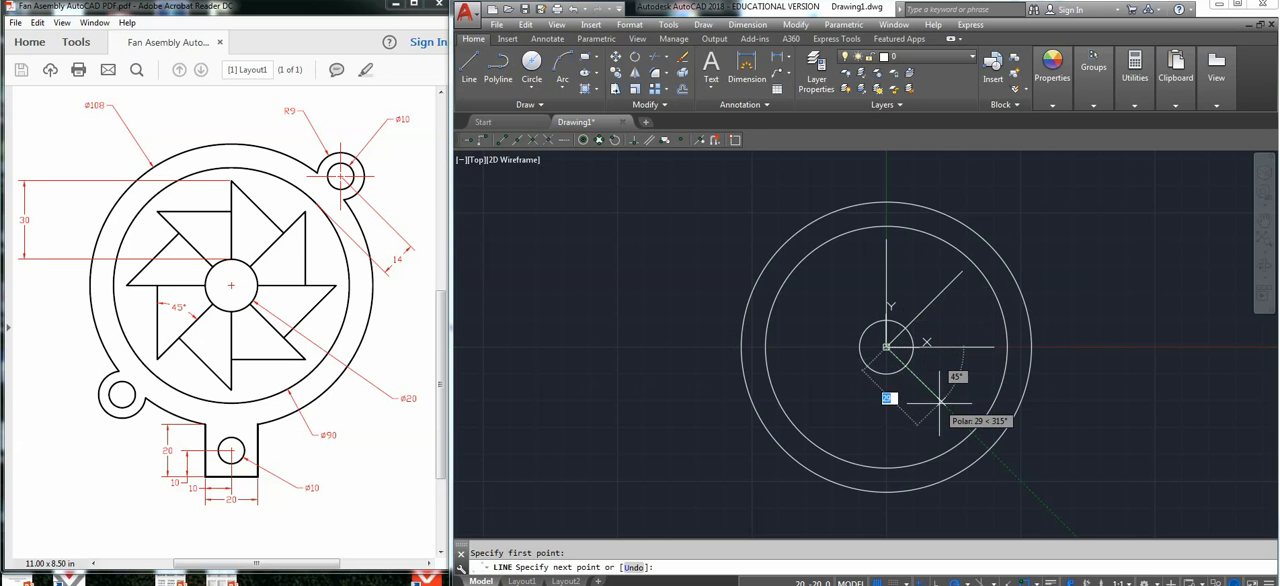
type("40")
key("Return")
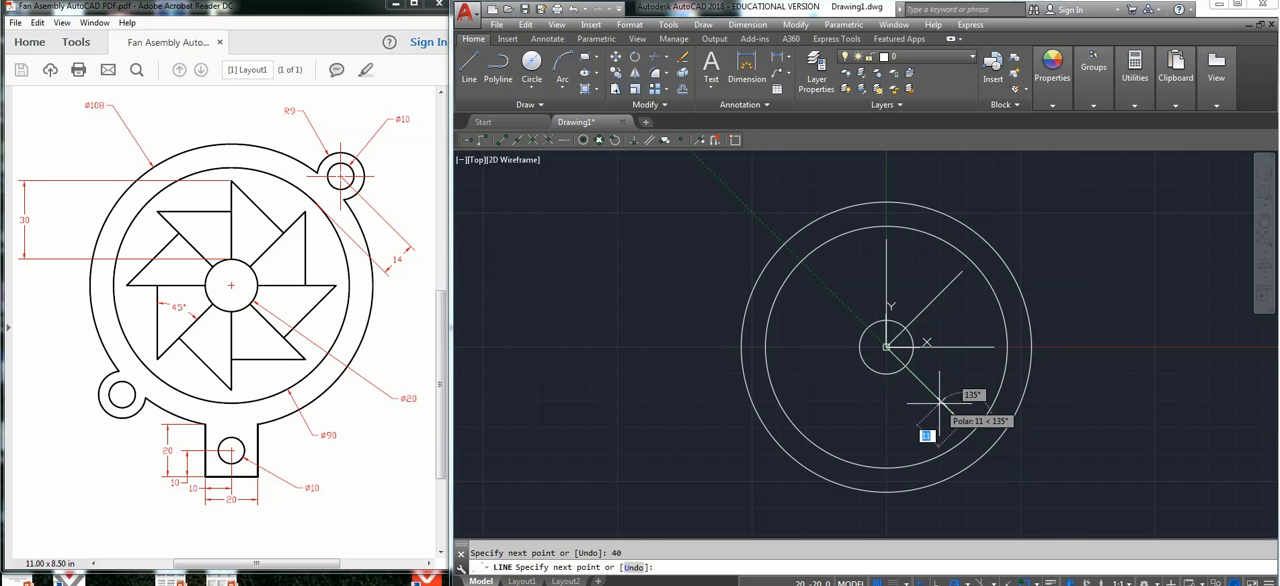
Draw a 40 mm line from the circles' centre vertically downward at 270°.
key("Return")
key("Return")
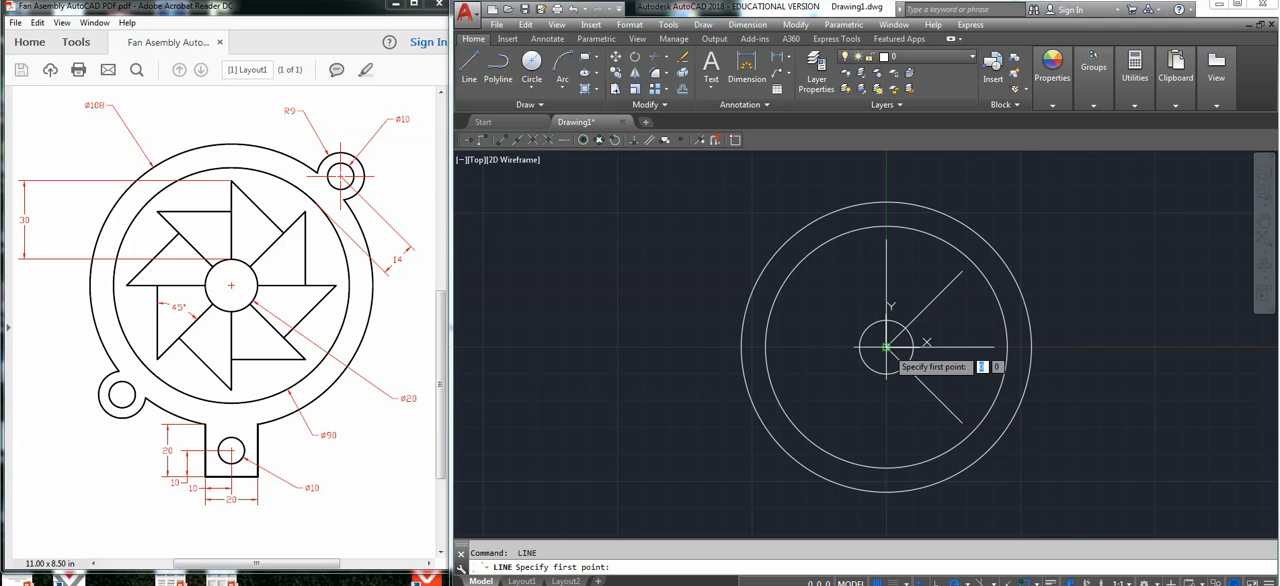
left_click(886, 347)
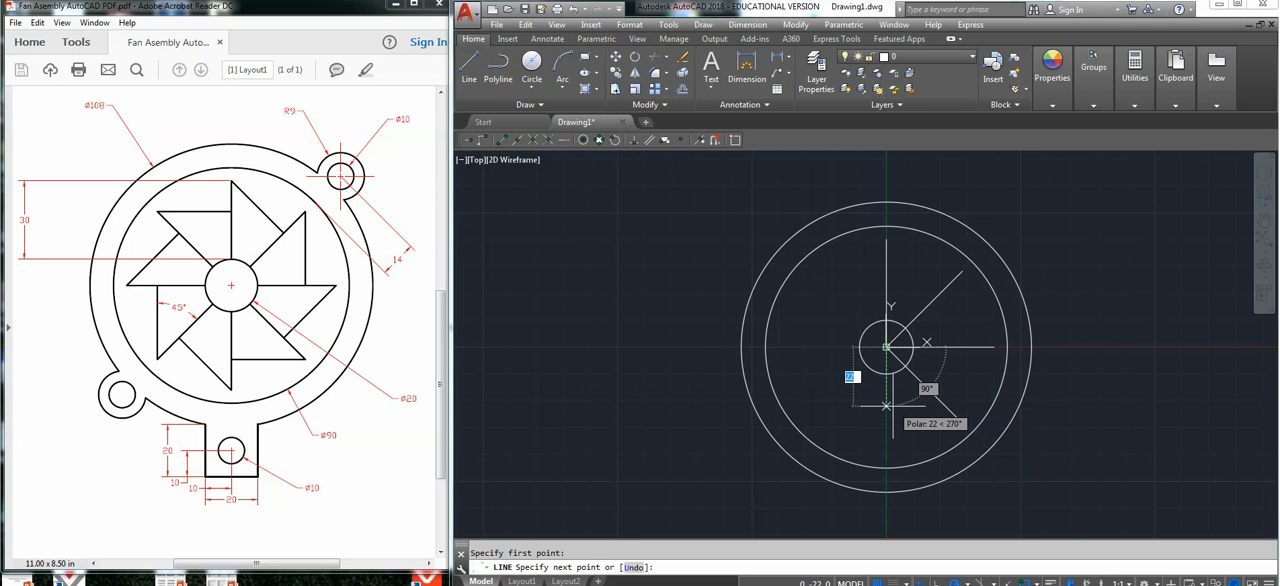
type("40")
key("Return")
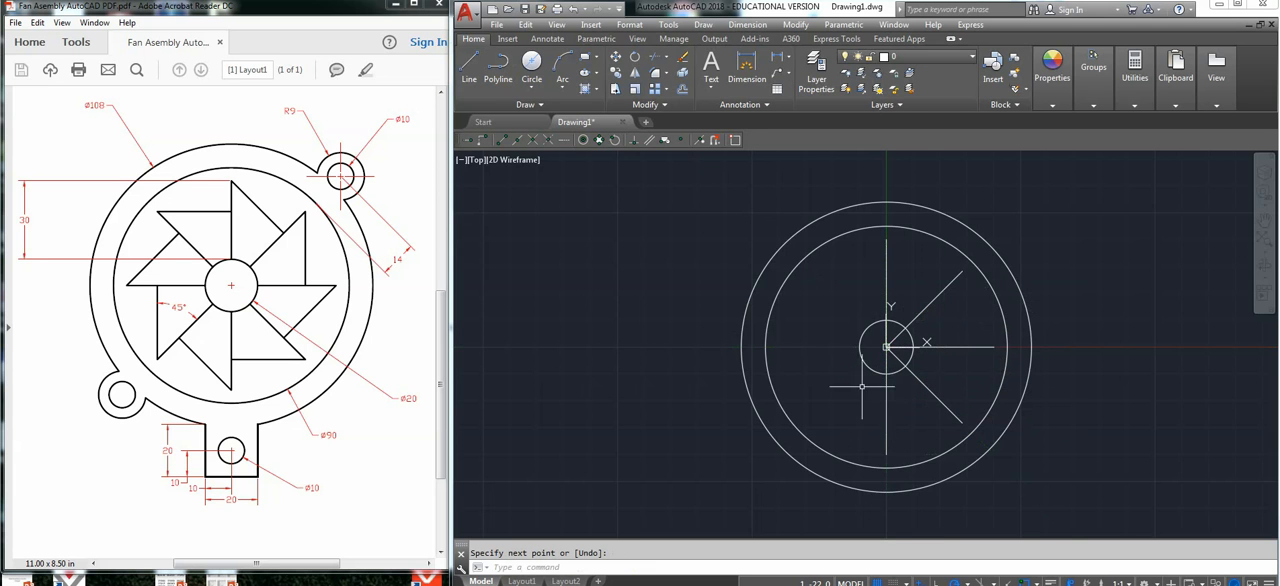
key("Return")
key("Return")
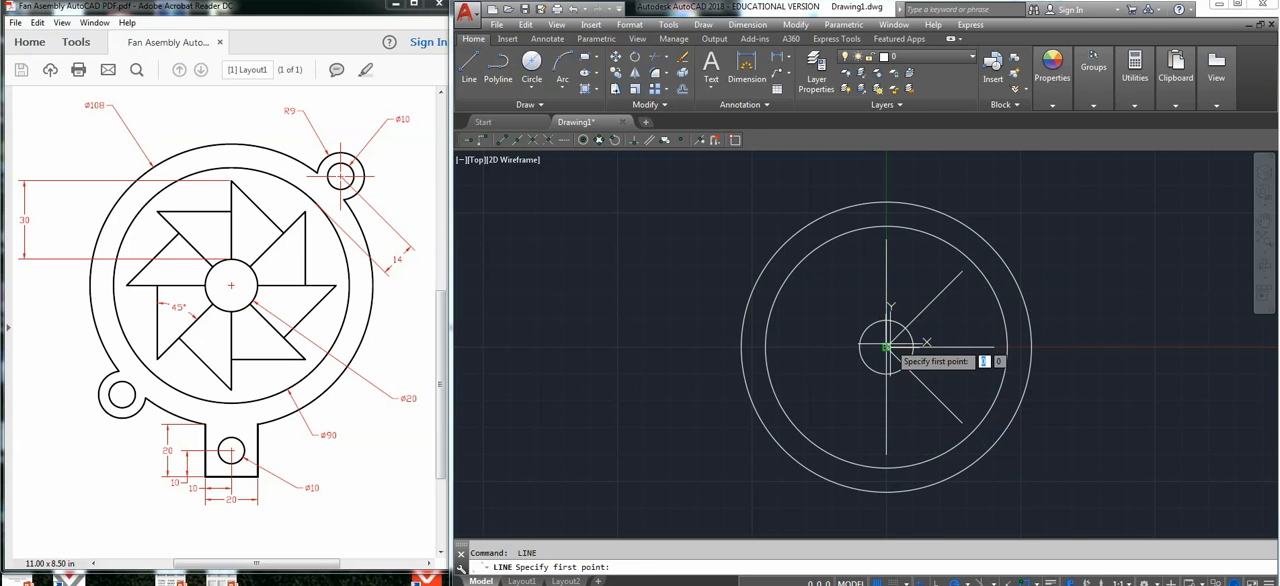
Draw a 40 mm line from the circles' centre at 225°.
left_click(886, 347)
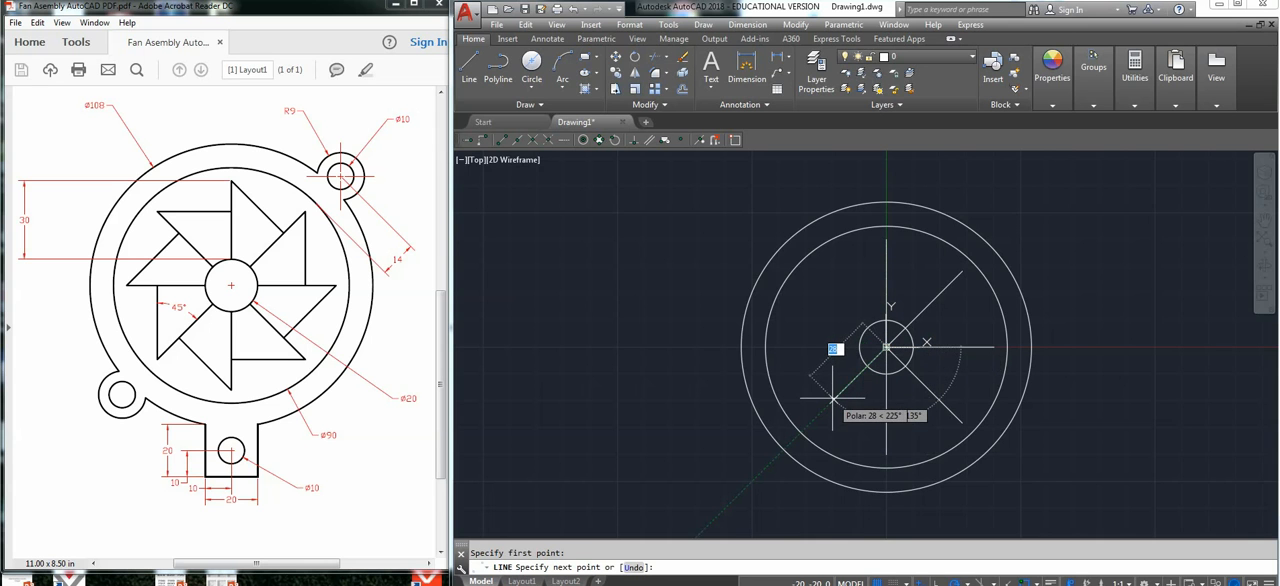
type("40")
key("Return")
Draw a 40 mm horizontal line from the circles' centre at 180°.
key("Return")
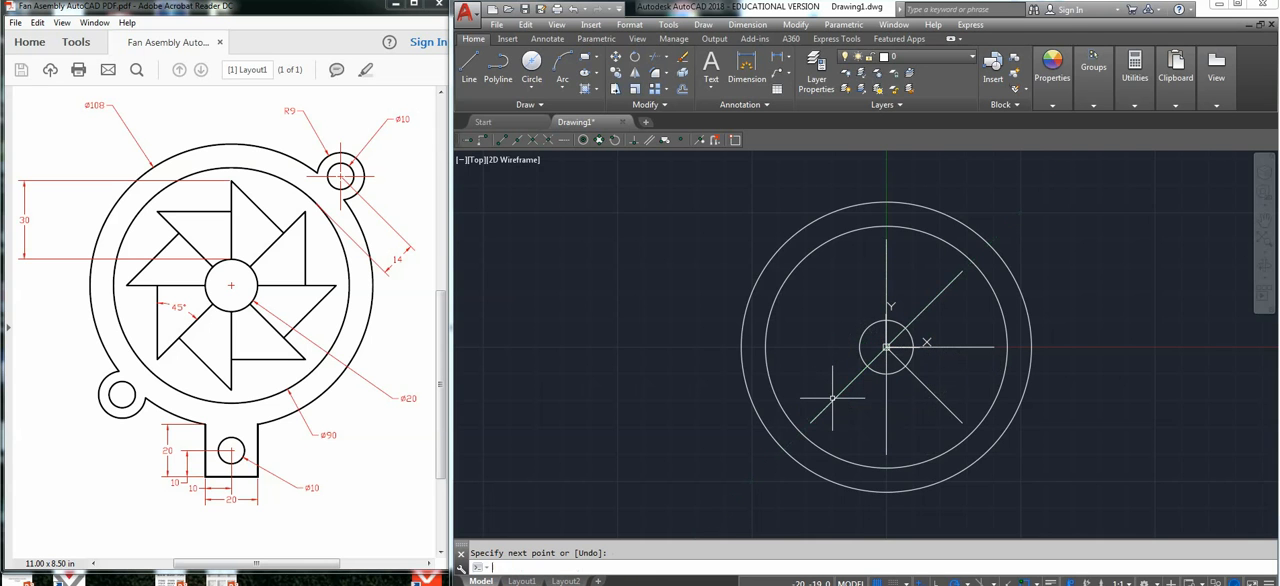
key("Return")
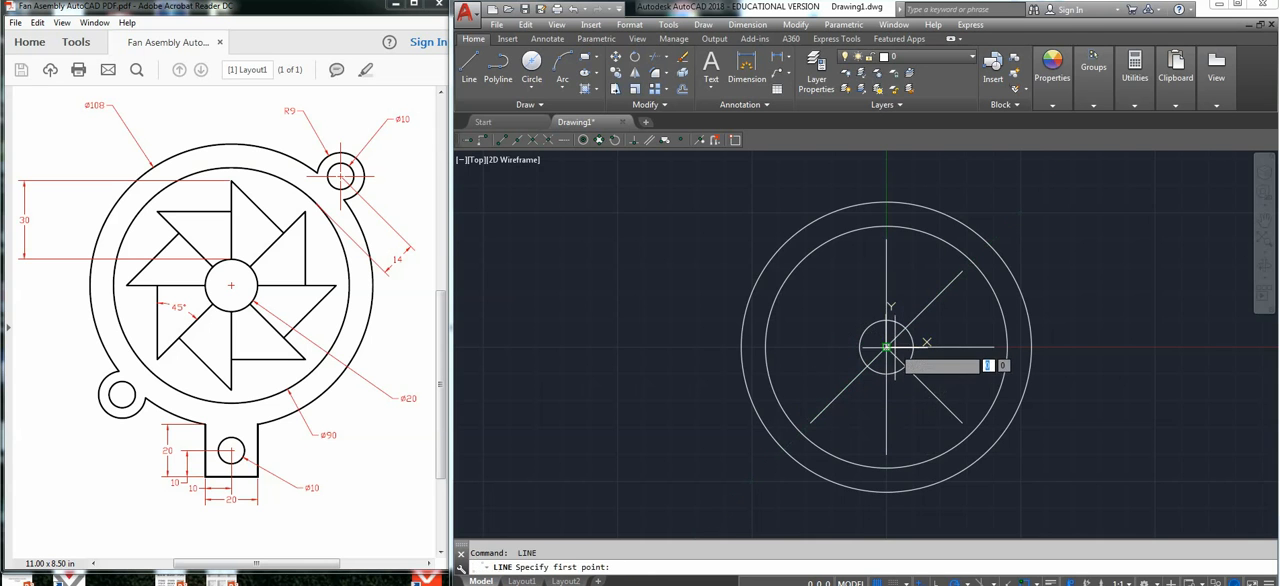
left_click(885, 346)
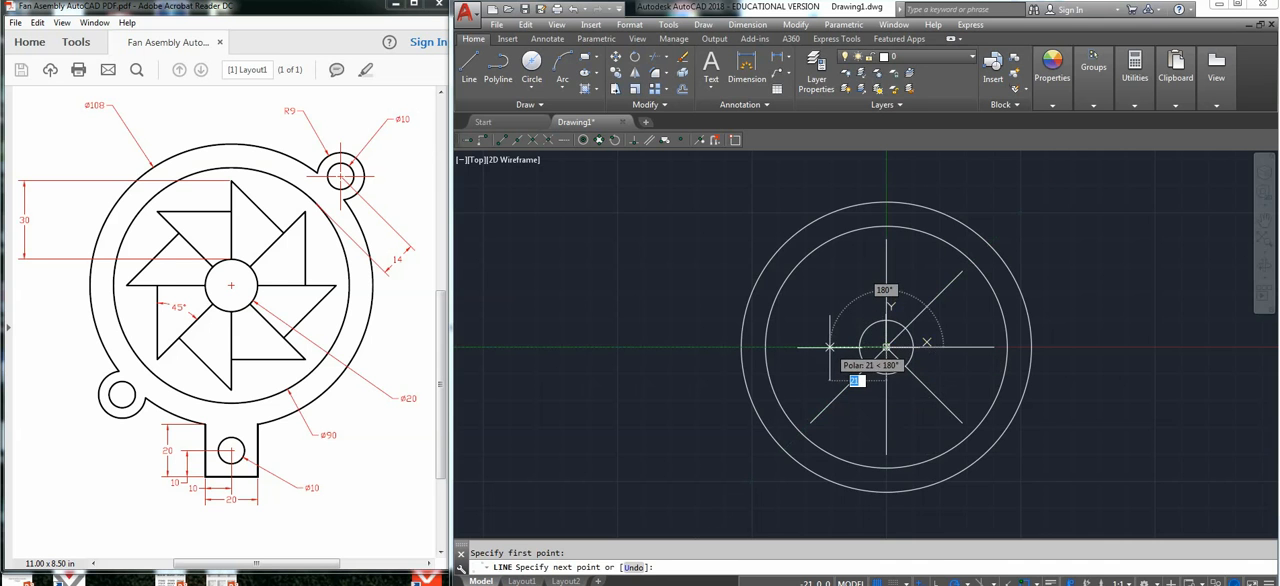
type("40")
key("Return")
Draw a 40 mm line from the circles' centre at 135°, completing the eight radial blade lines.
key("Return")
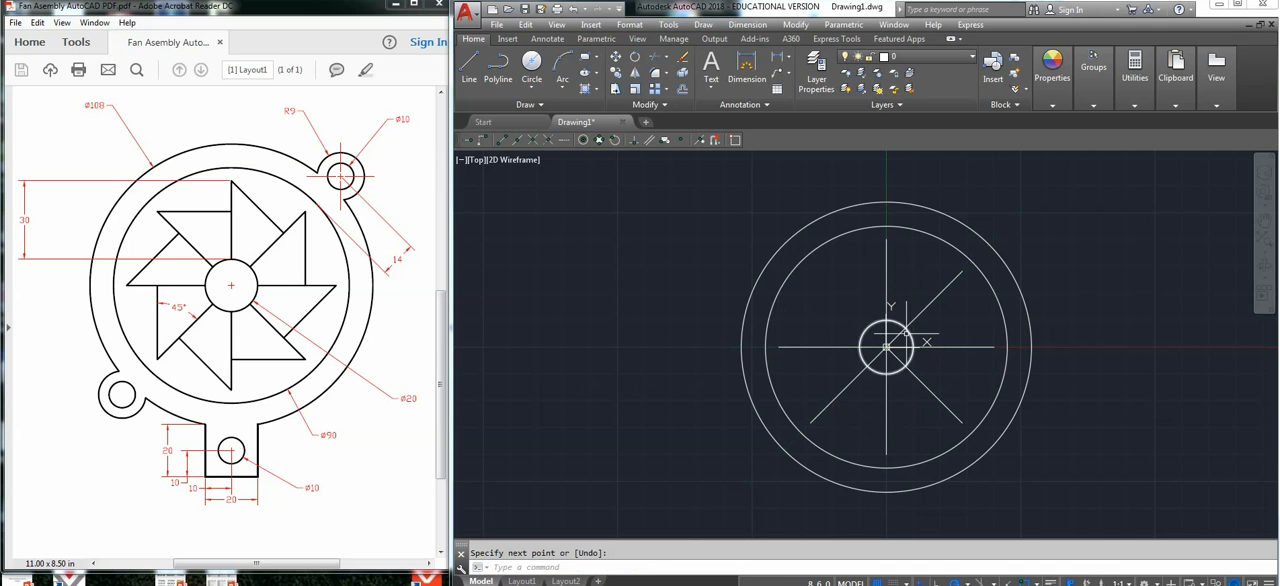
key("Return")
left_click(885, 346)
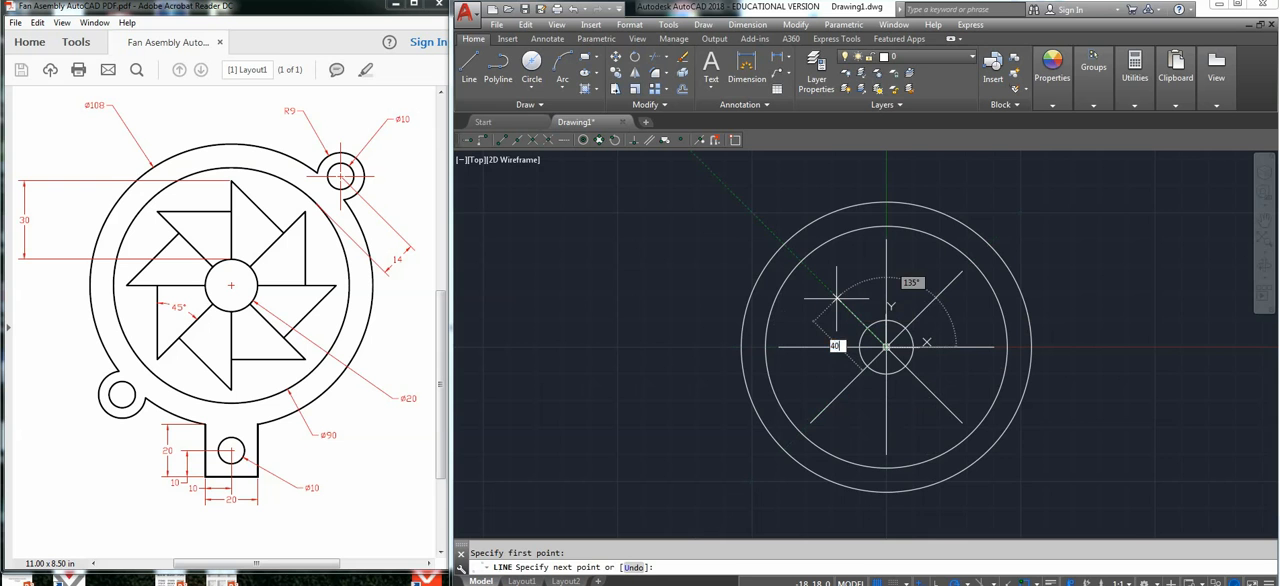
key("Escape")
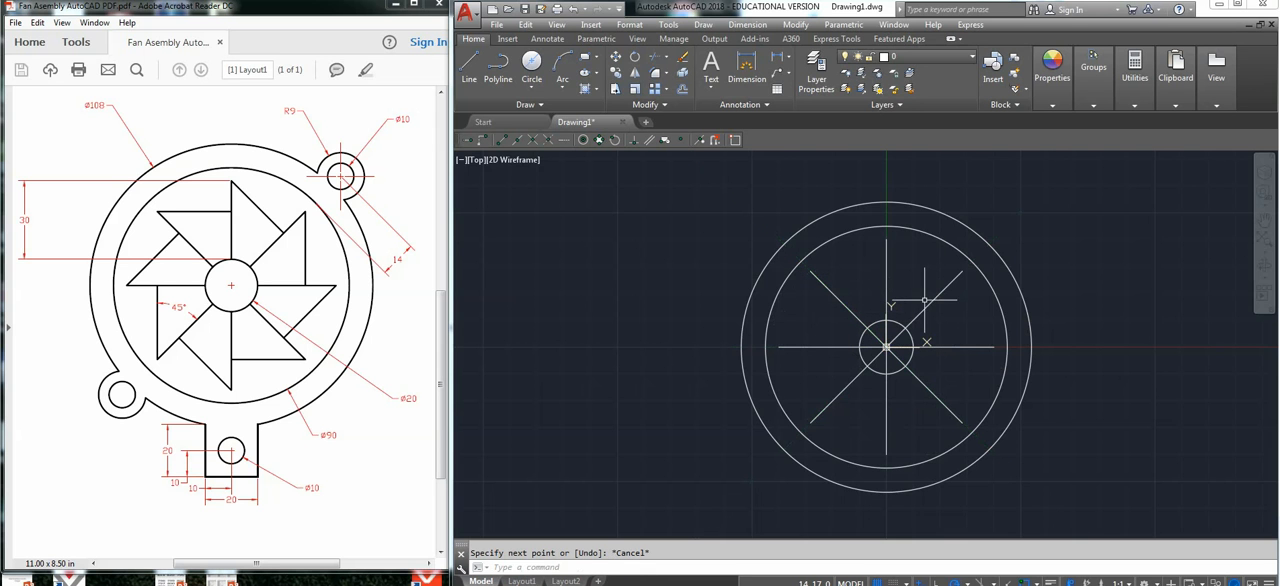
Draw a blade edge from the outer end of the upper vertical radial line at 315° to the 45° radial line.
left_click(470, 62)
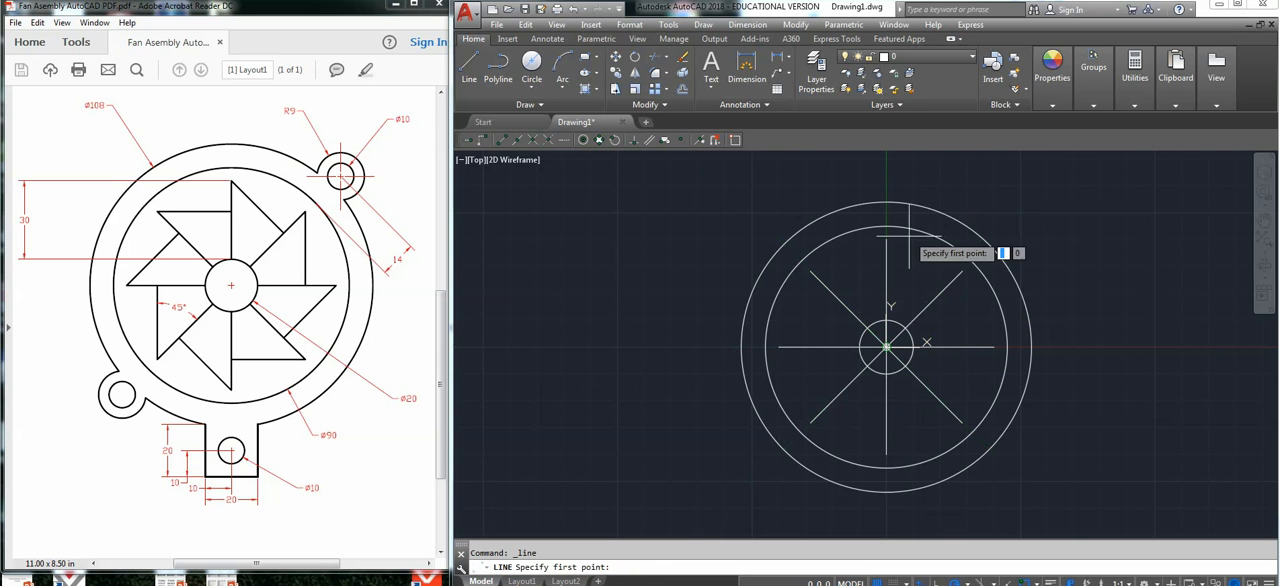
left_click(886, 240)
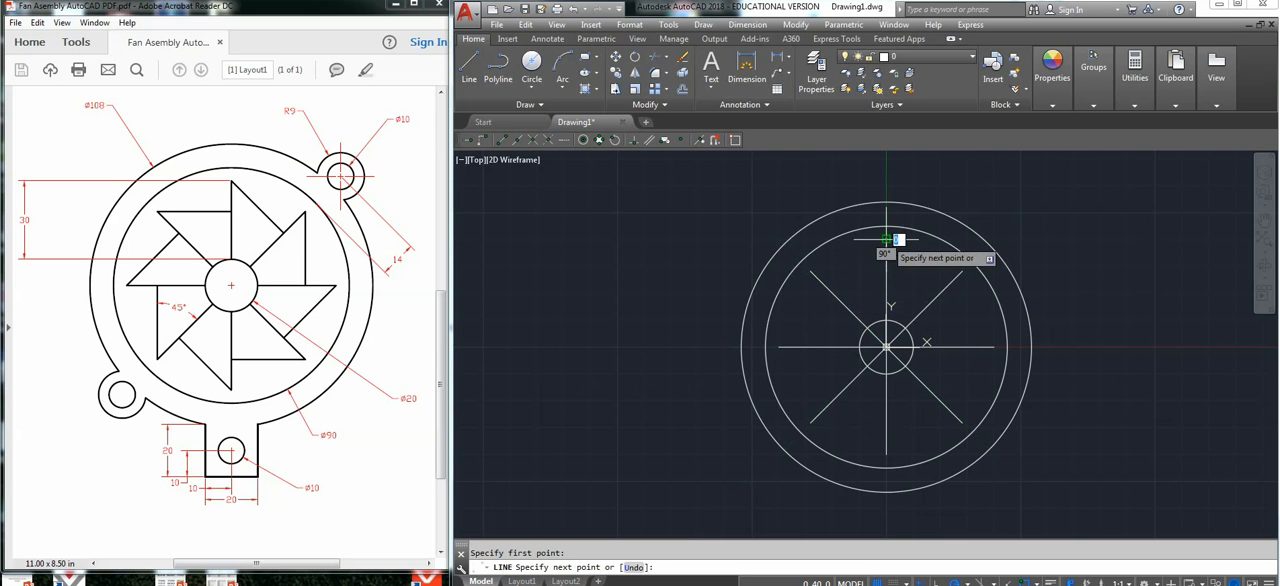
left_click(937, 287)
key("Return")
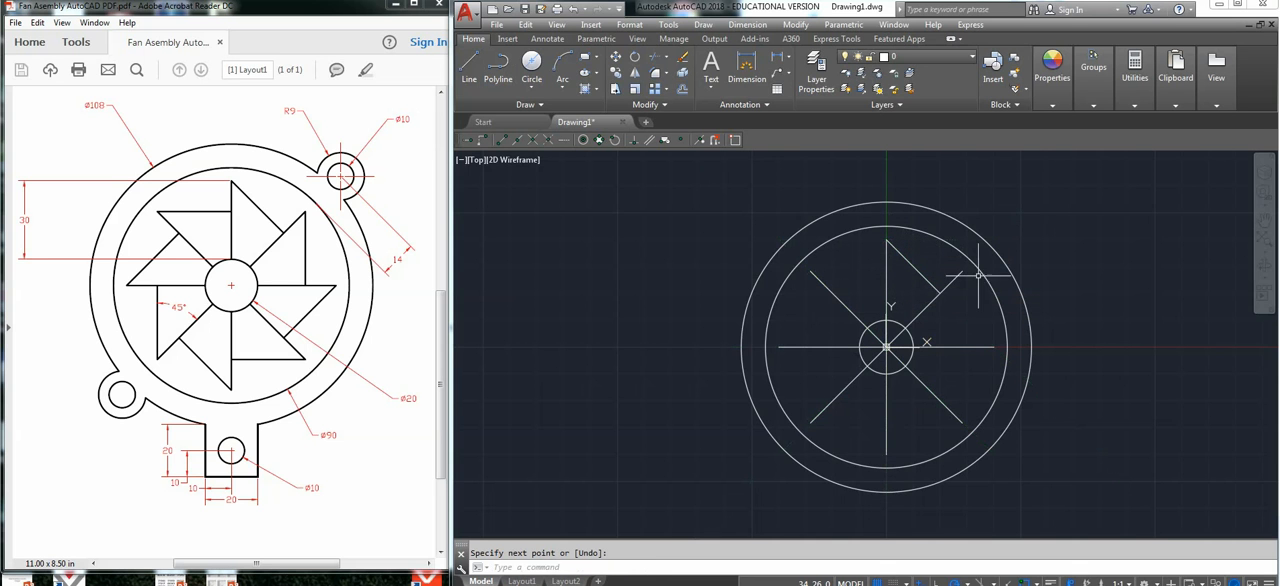
Draw a blade edge from the outer end of the 45° radial line vertically down to the 0° radial line.
key("Return")
left_click(962, 271)
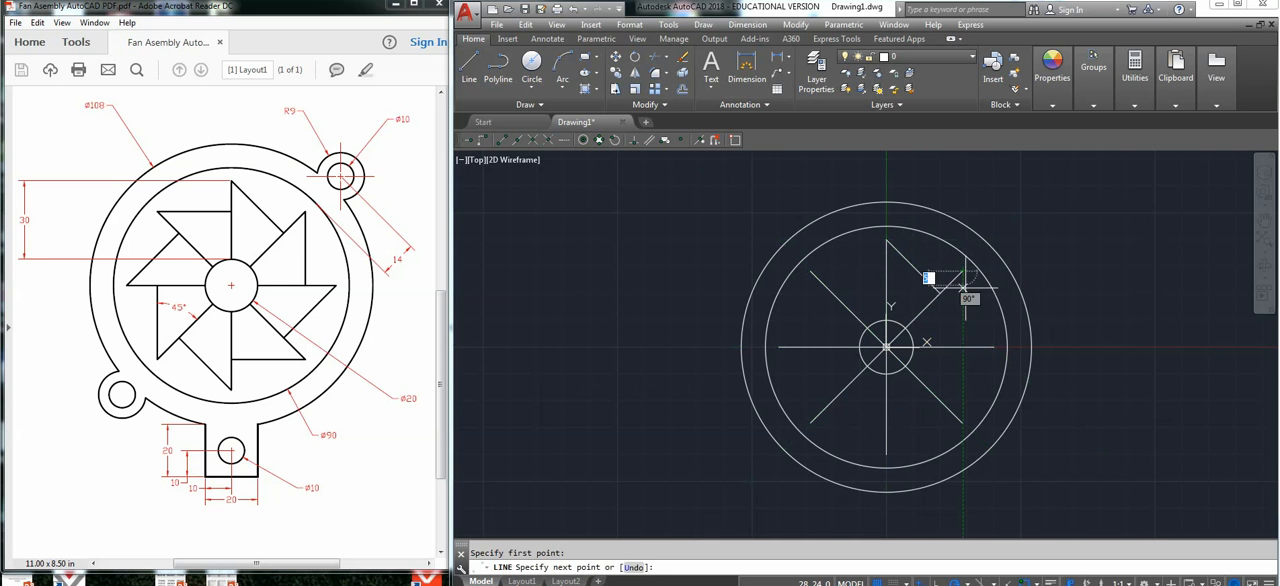
left_click(962, 347)
key("Return")
key("Return")
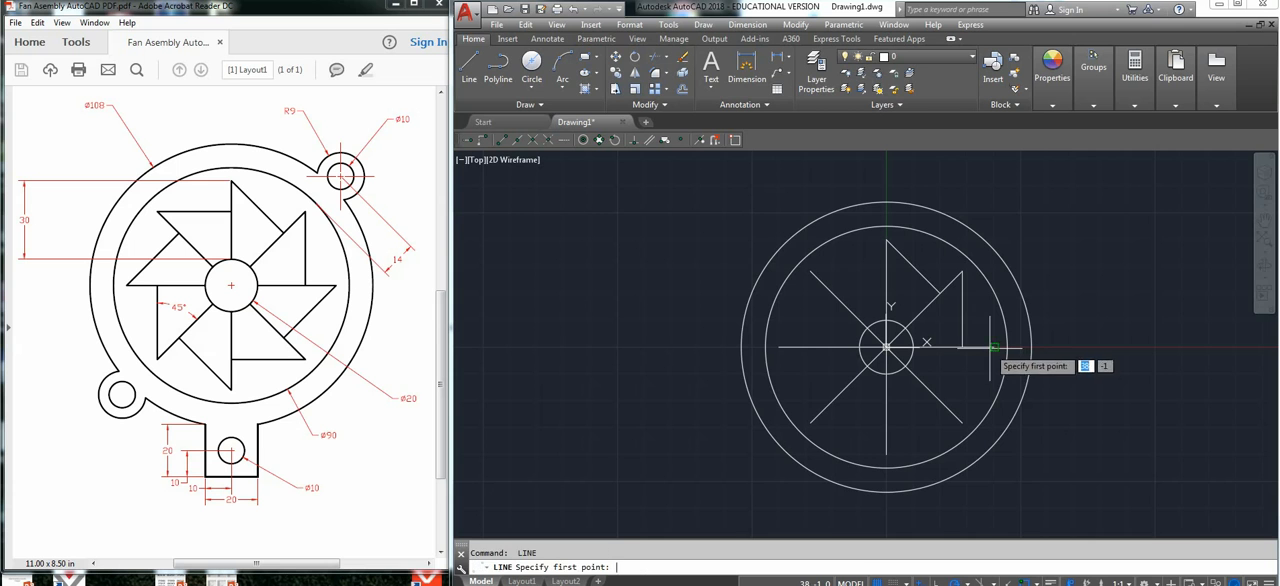
Draw a blade edge from the outer end of the 0° radial line at 225° to the 315° radial line.
left_click(993, 347)
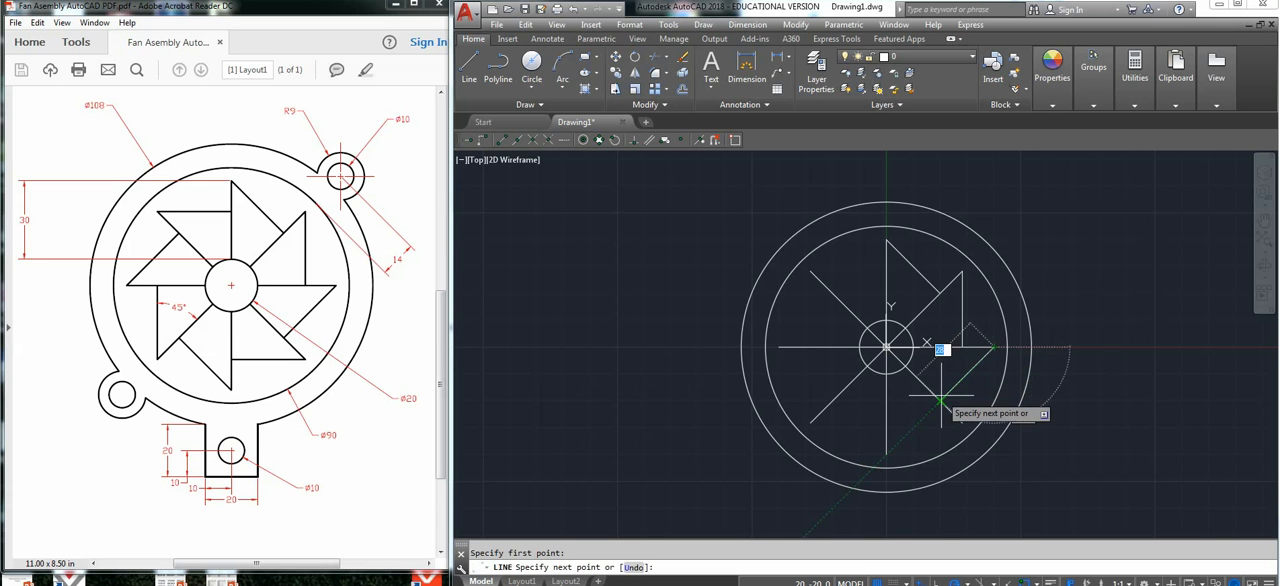
key("Return")
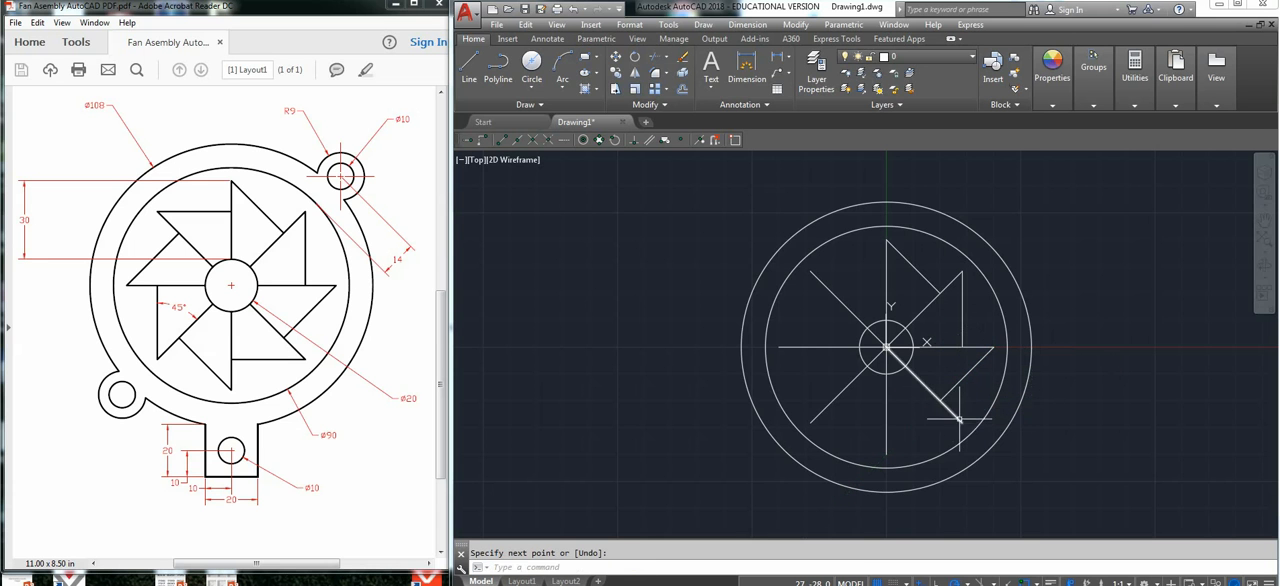
Draw a horizontal blade edge from the outer end of the 315° radial line to the 270° radial line.
key("Return")
left_click(961, 421)
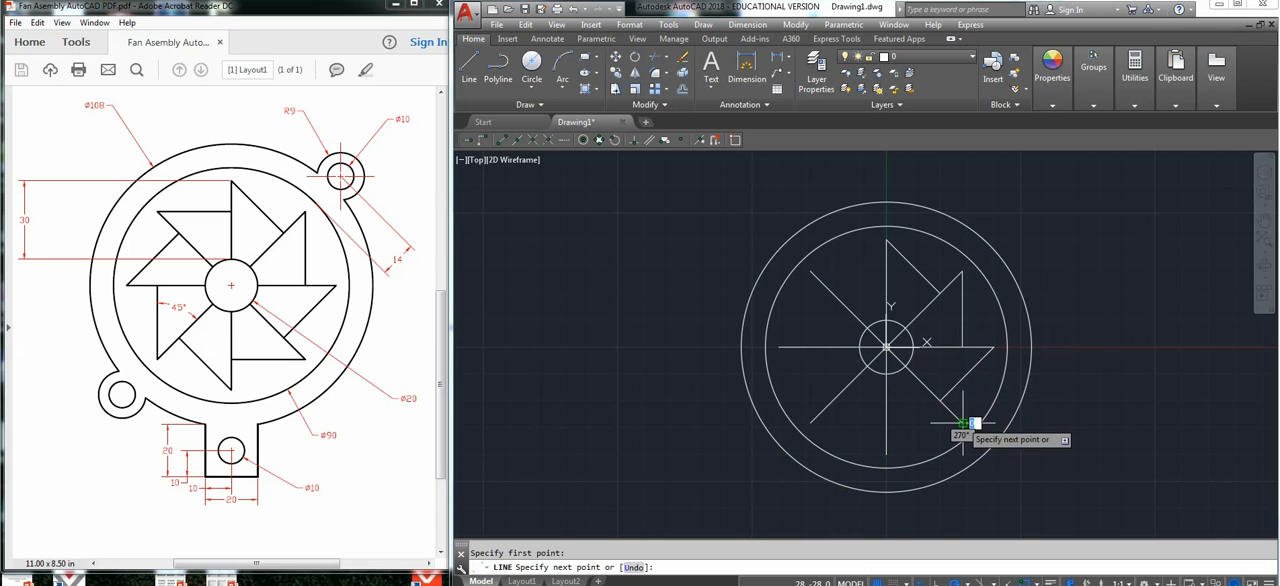
left_click(886, 423)
key("Return")
key("Return")
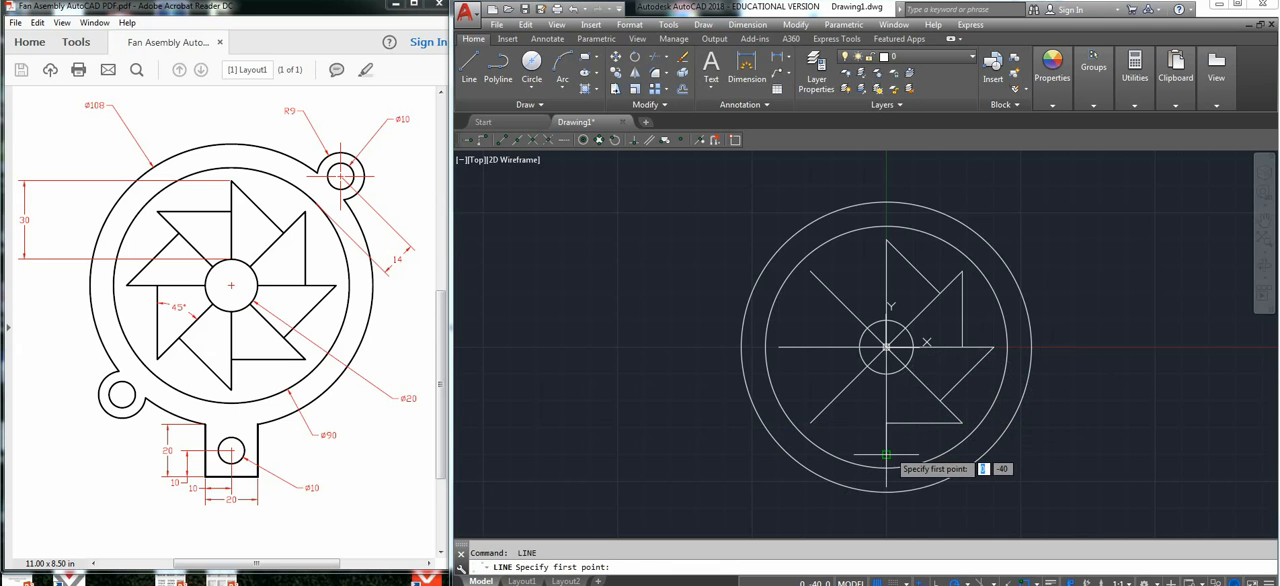
Draw a blade edge from the outer end of the 270° radial line at 135° to the 225° radial line.
left_click(886, 455)
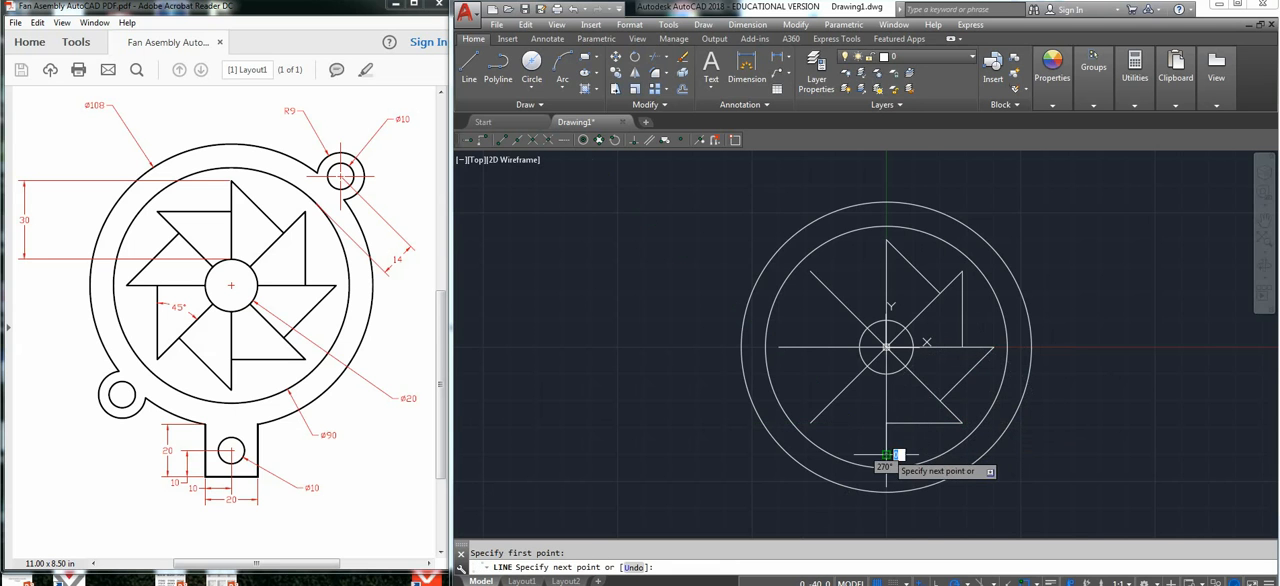
left_click(835, 404)
key("Return")
key("Return")
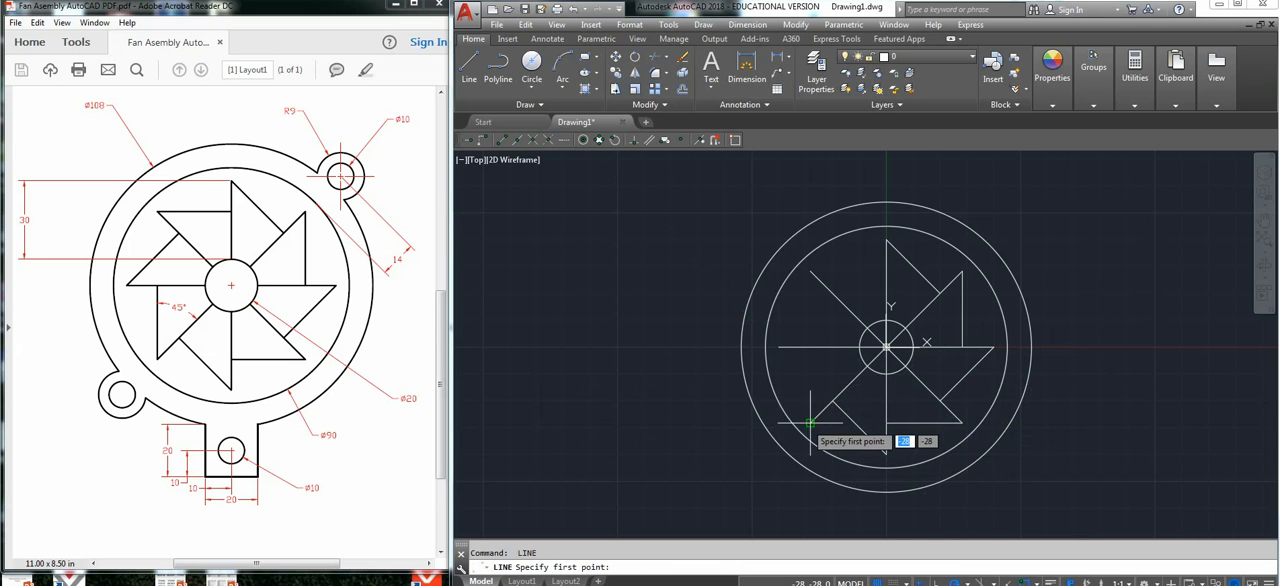
Draw a blade edge from the outer end of the 225° radial line vertically up to the 180° radial line.
left_click(810, 422)
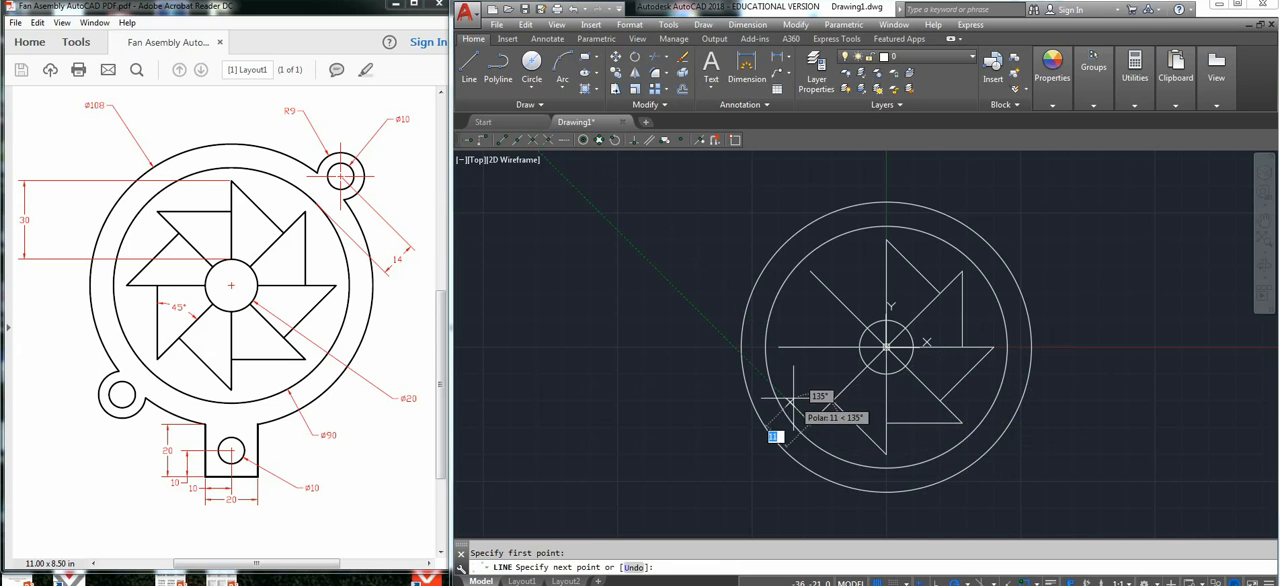
left_click(810, 352)
key("Return")
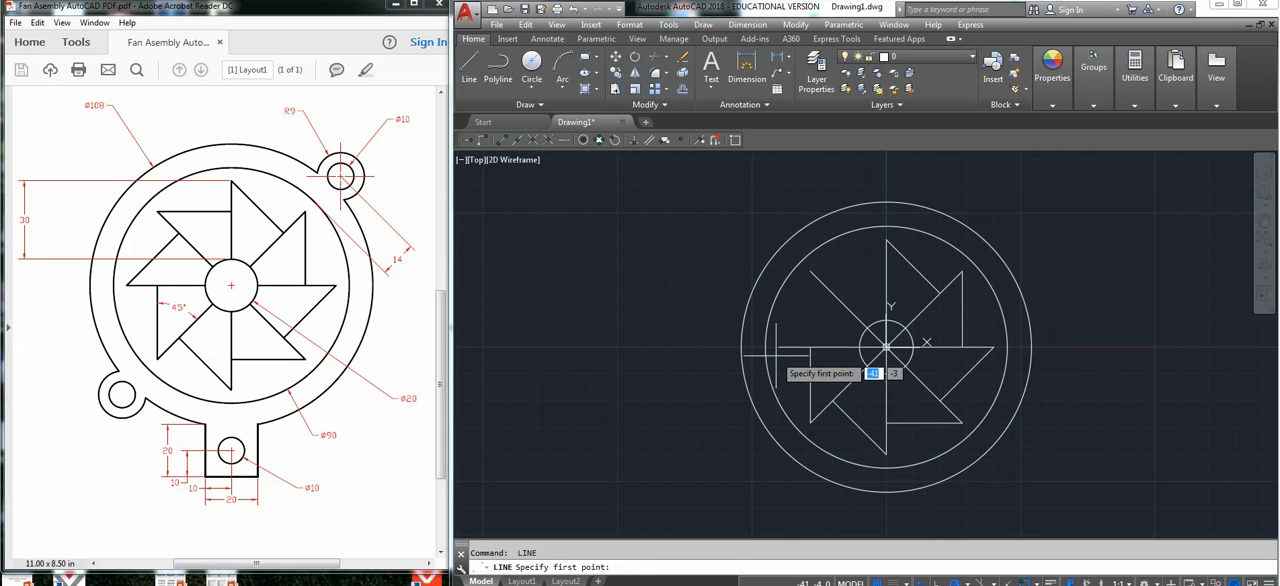
left_click(781, 349)
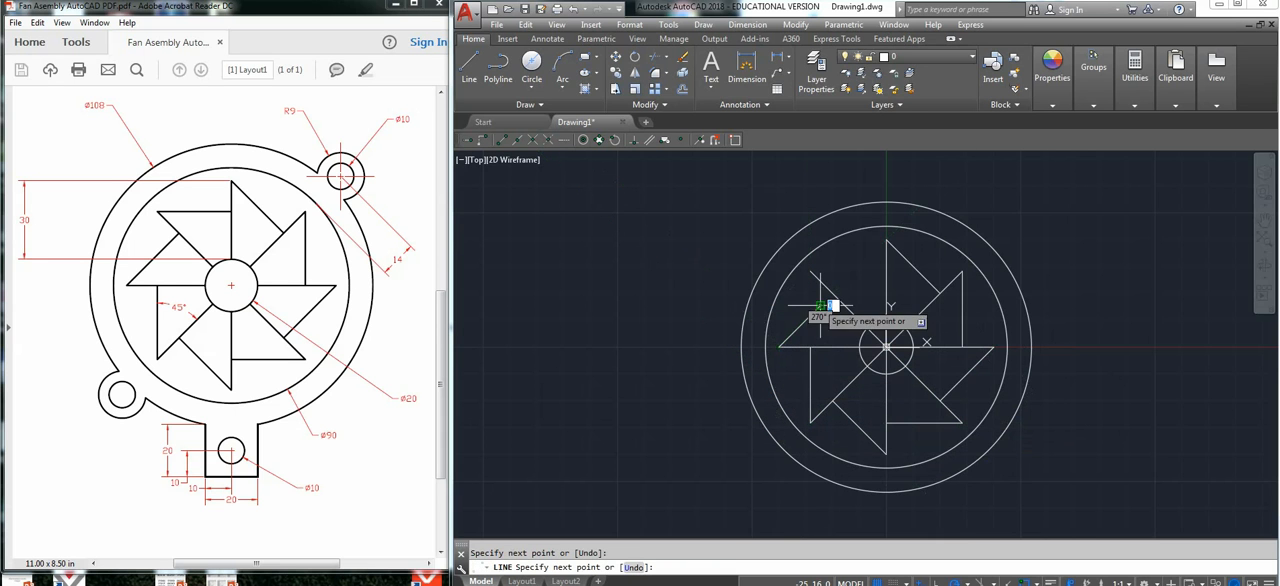
left_click(819, 311)
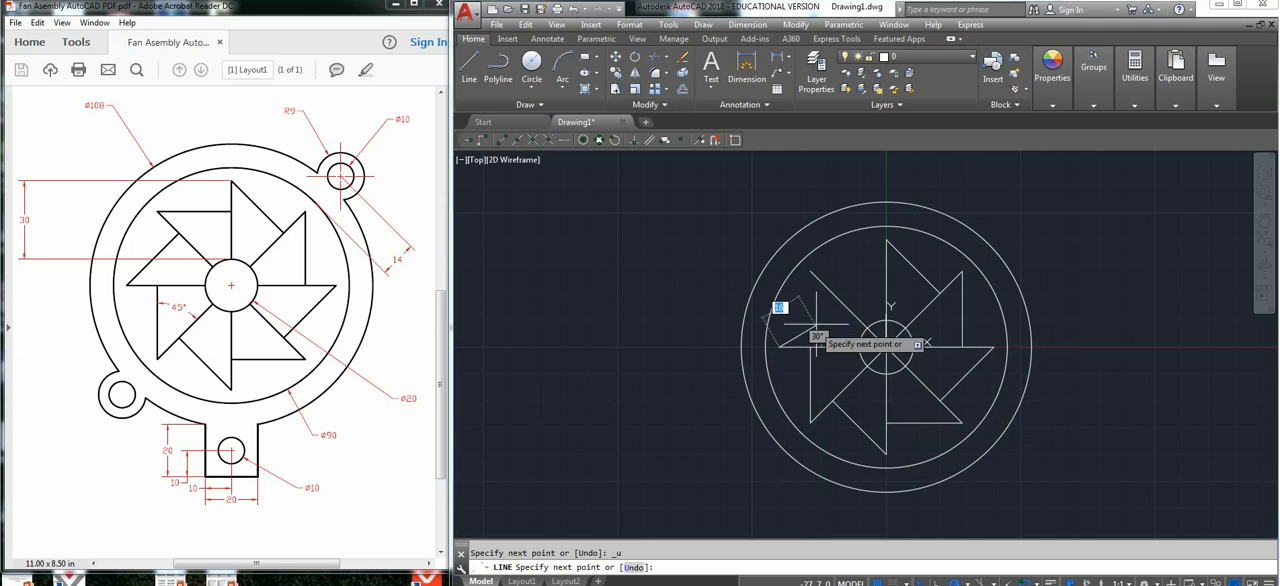
key("Return")
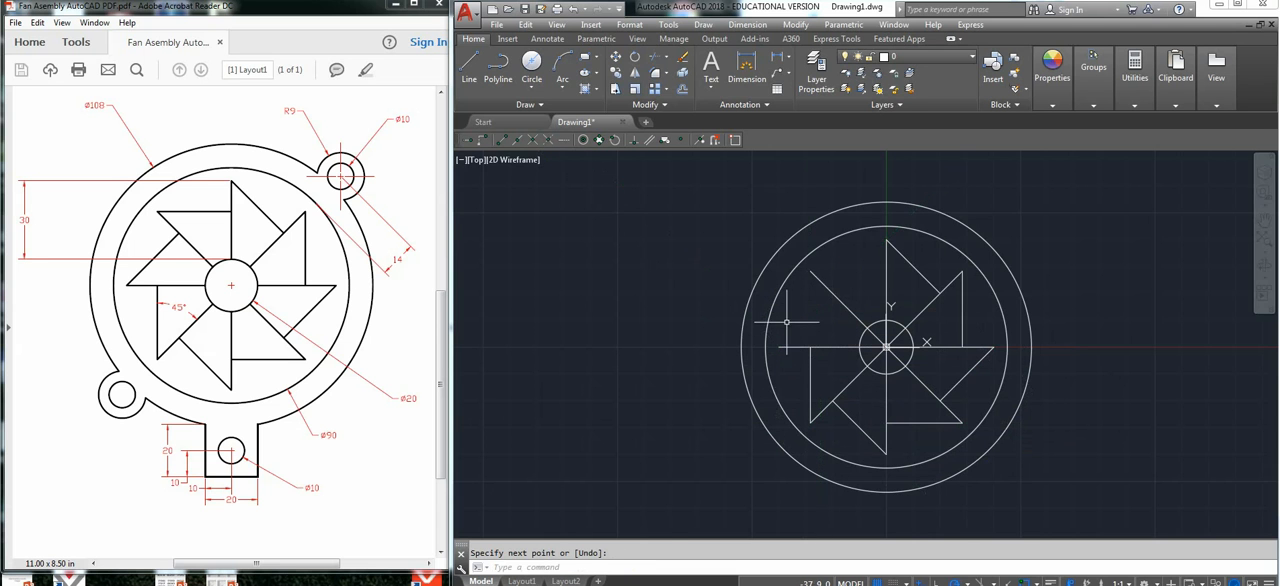
Draw a blade edge from the outer end of the 180° radial line at 45° to the 135° radial line.
key("Return")
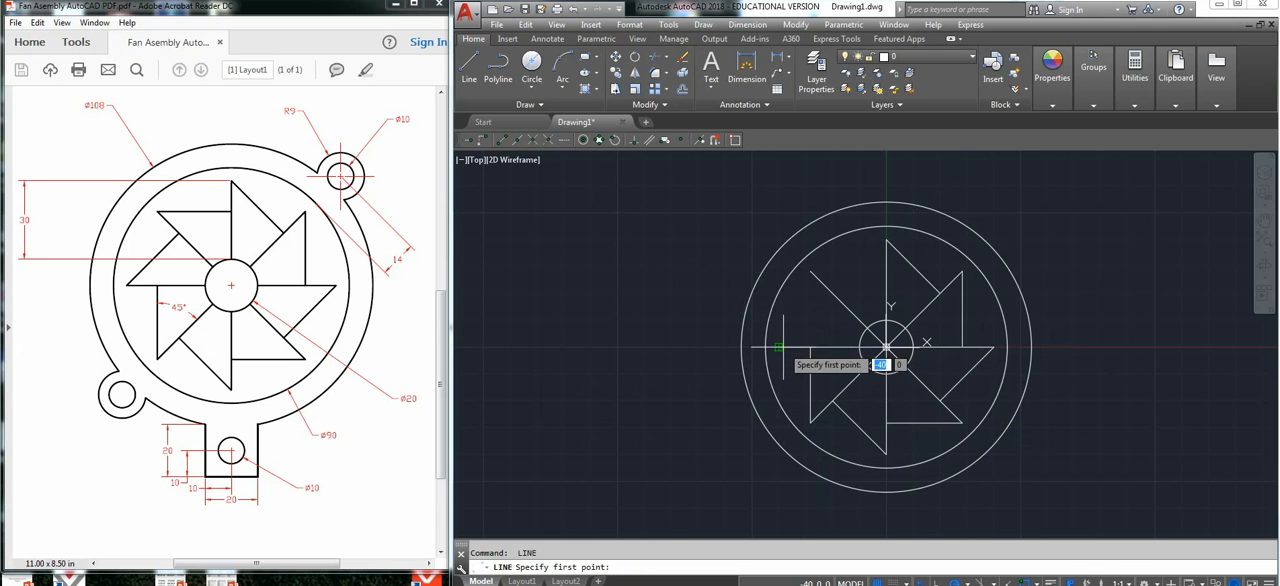
left_click(781, 347)
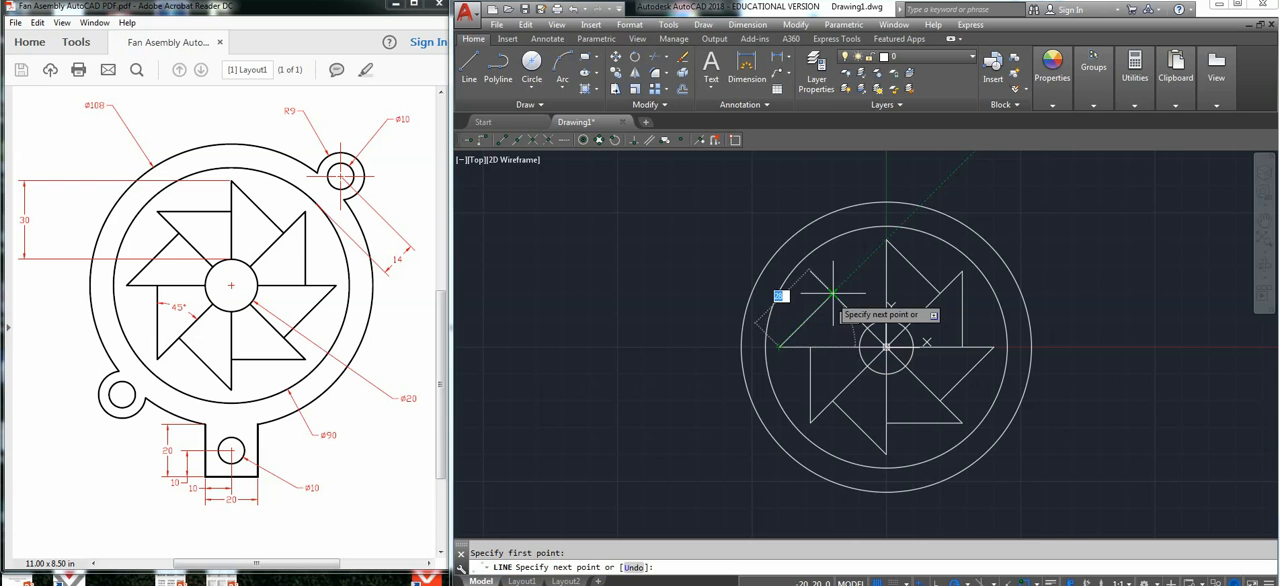
key("Escape")
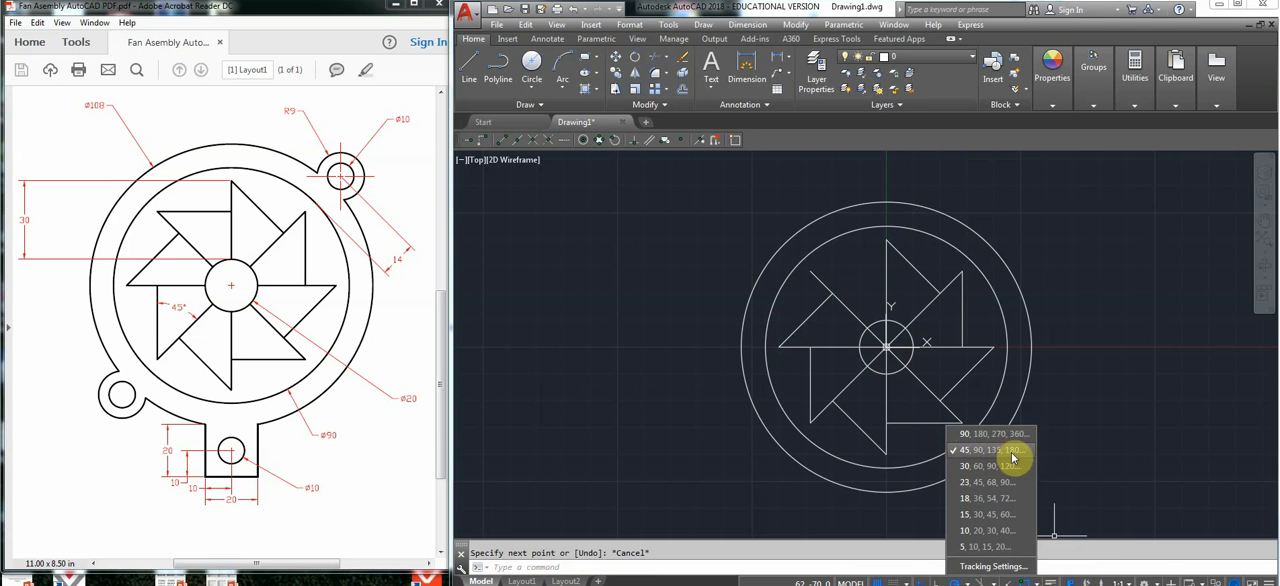
left_click(897, 317)
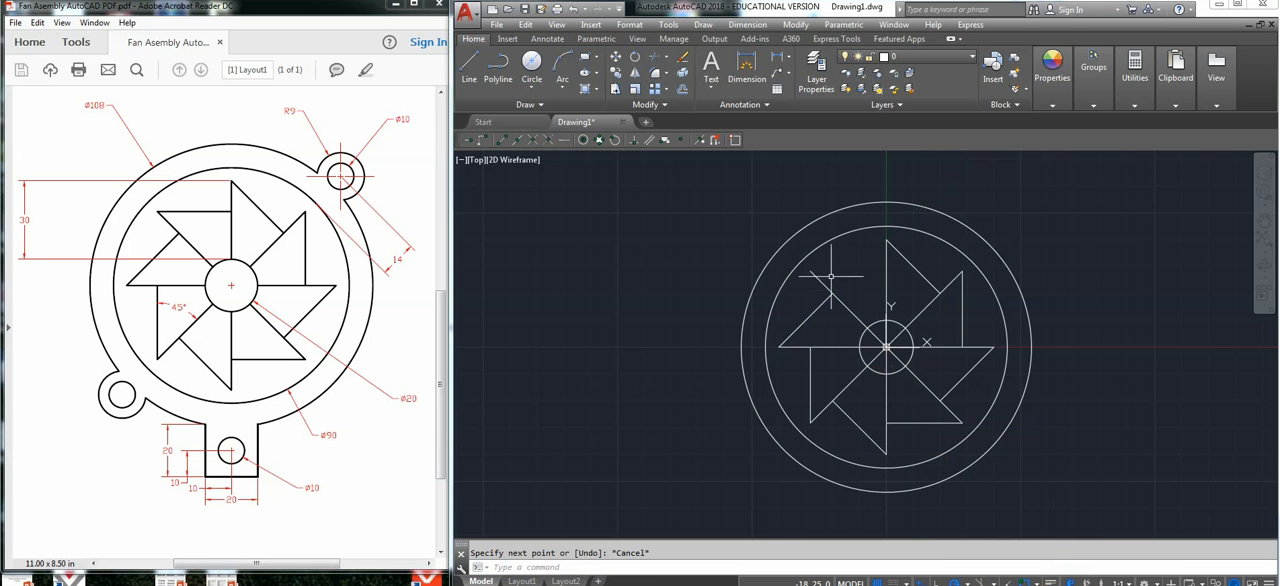
Draw a horizontal blade edge from the outer end of the 135° radial line to the upper vertical radial line.
key("space")
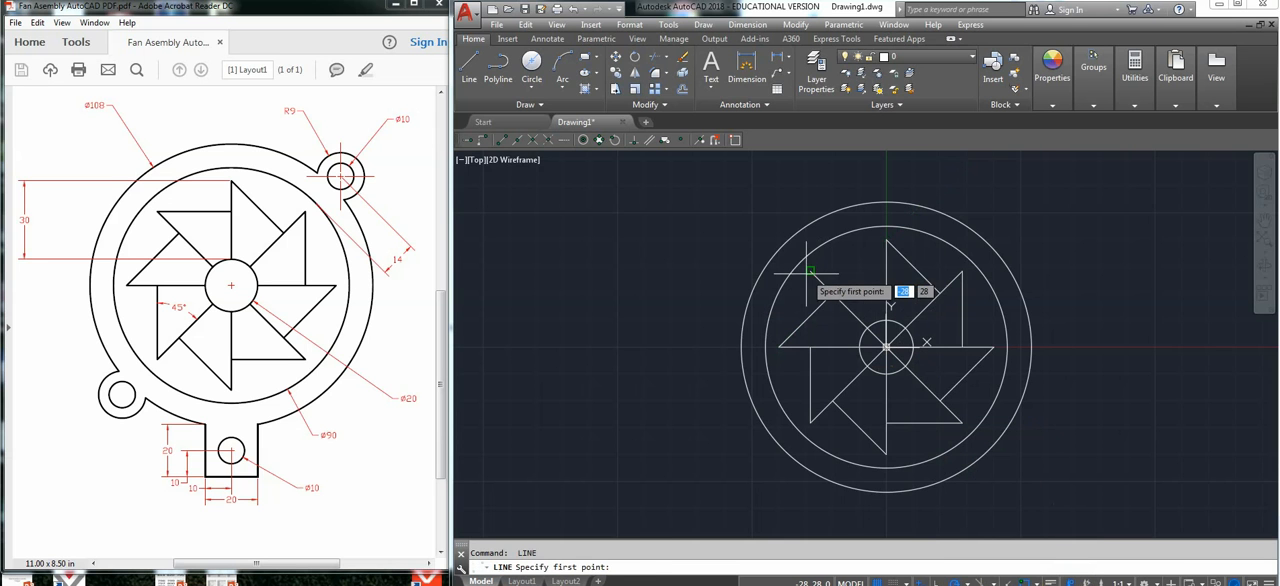
left_click(811, 270)
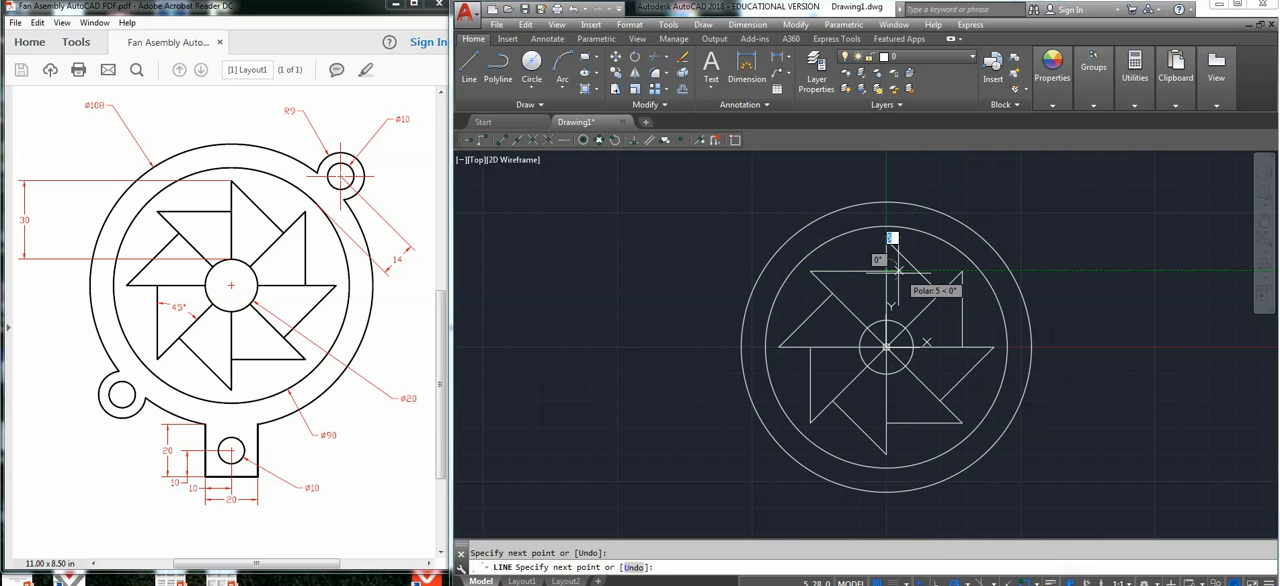
key("Escape")
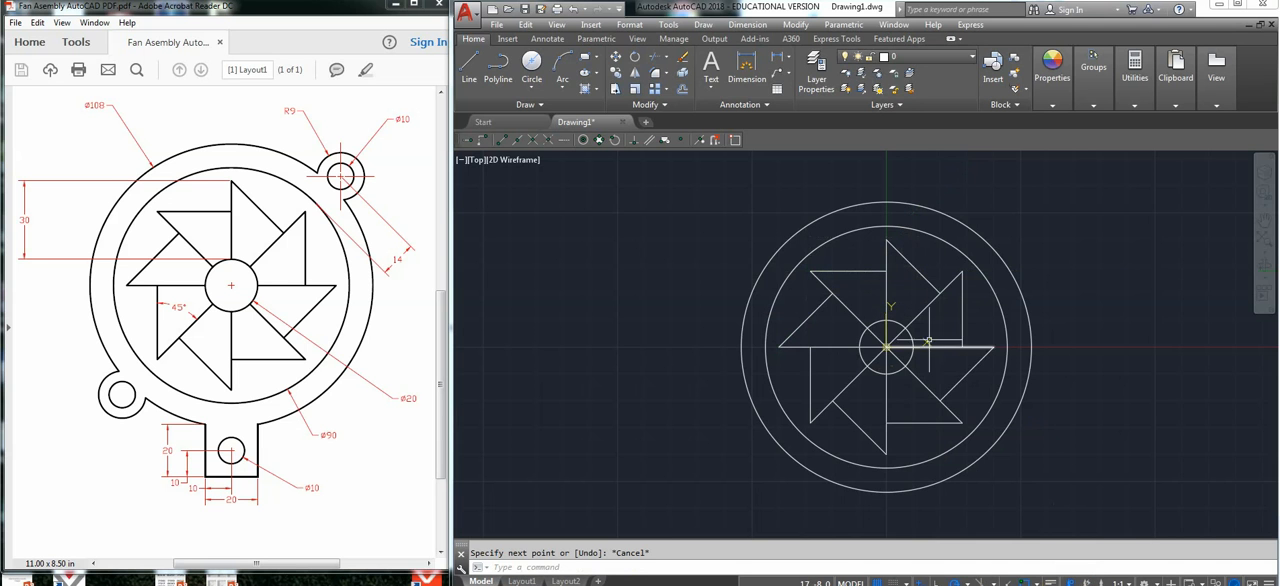
Trim away the portions of the eight radial lines inside the central hub circle.
left_click(904, 329)
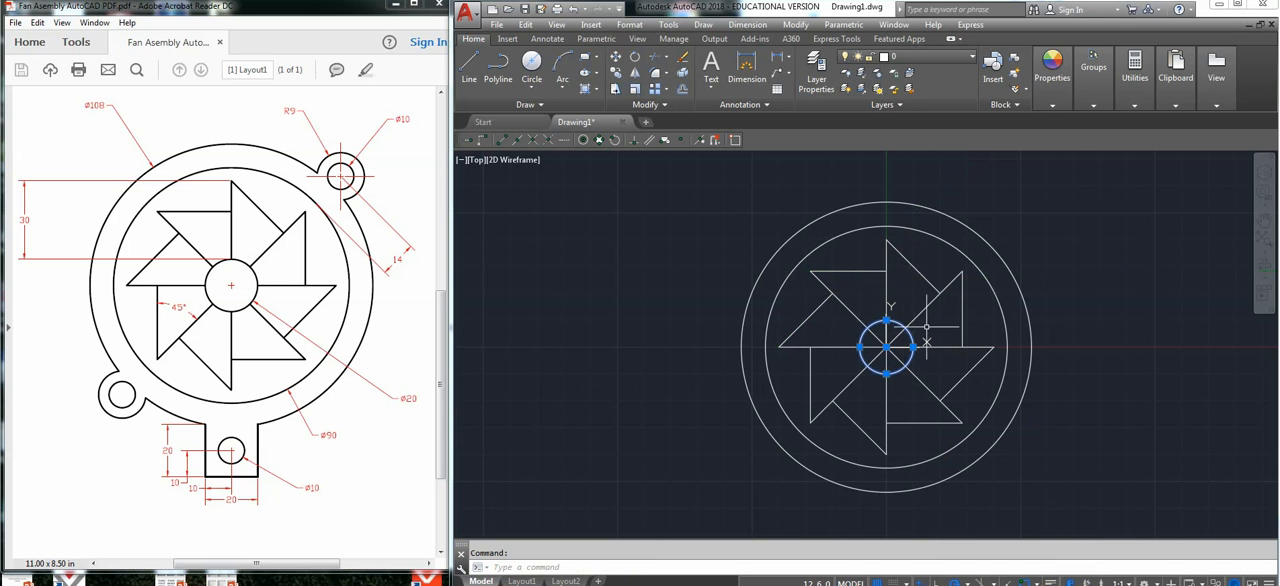
left_click(936, 320)
left_click(844, 383)
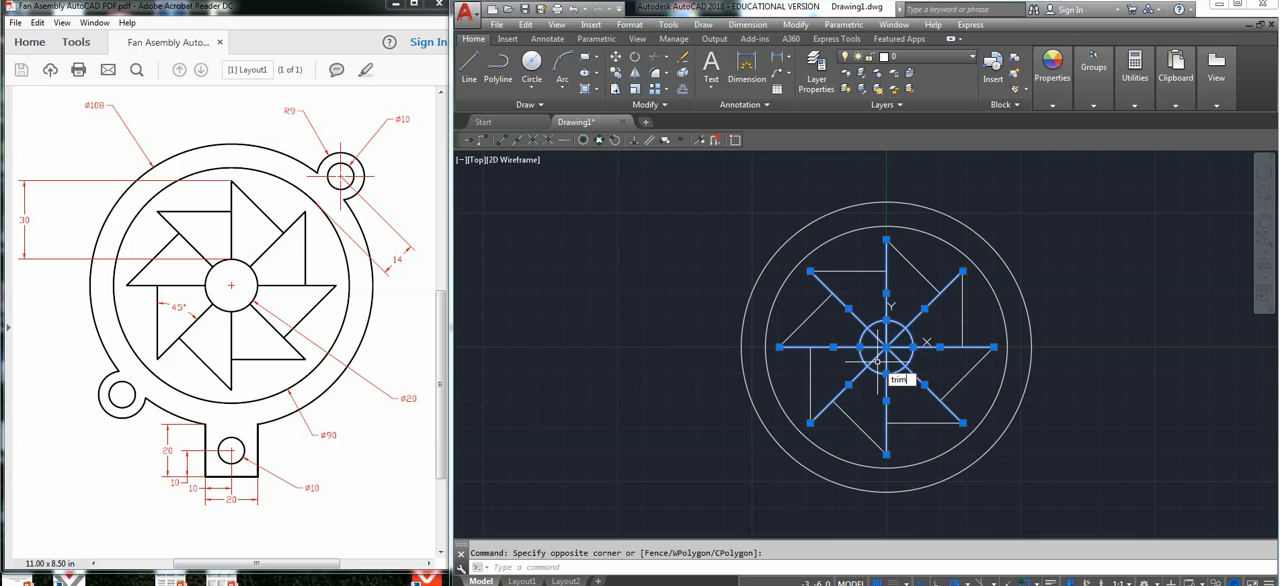
key("Return")
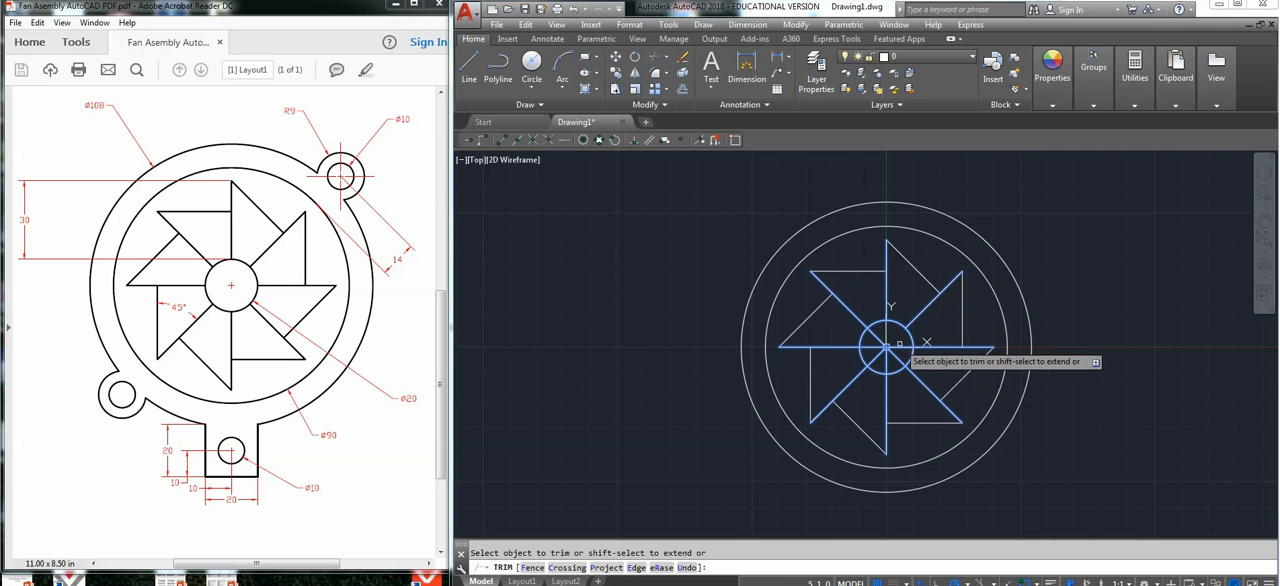
left_click(897, 352)
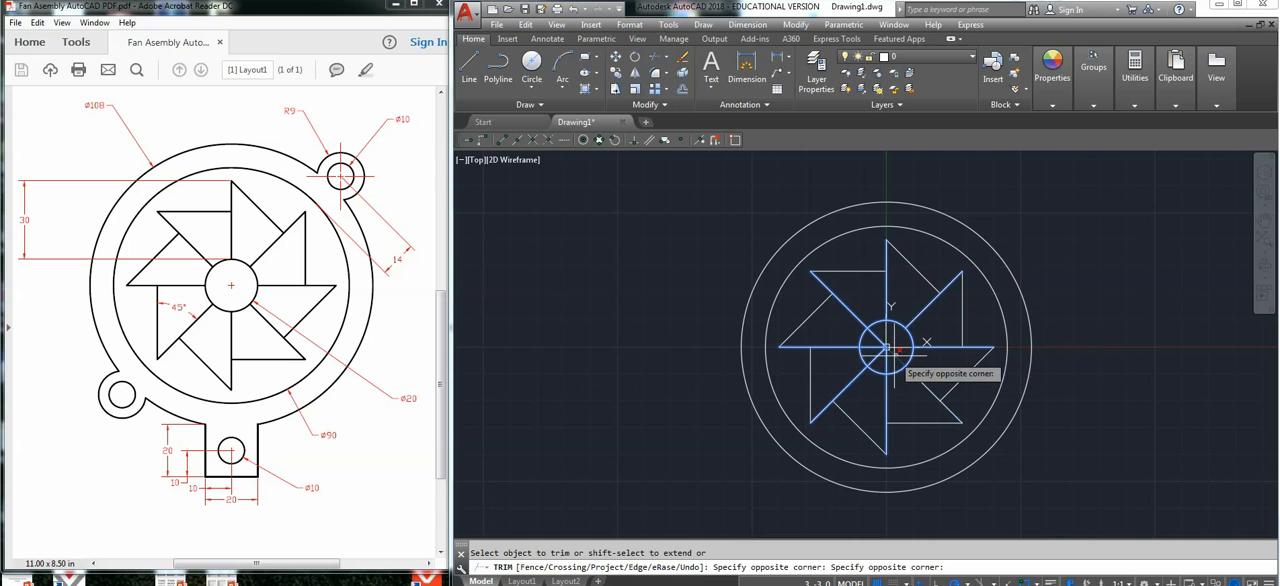
left_click(895, 356)
left_click(898, 349)
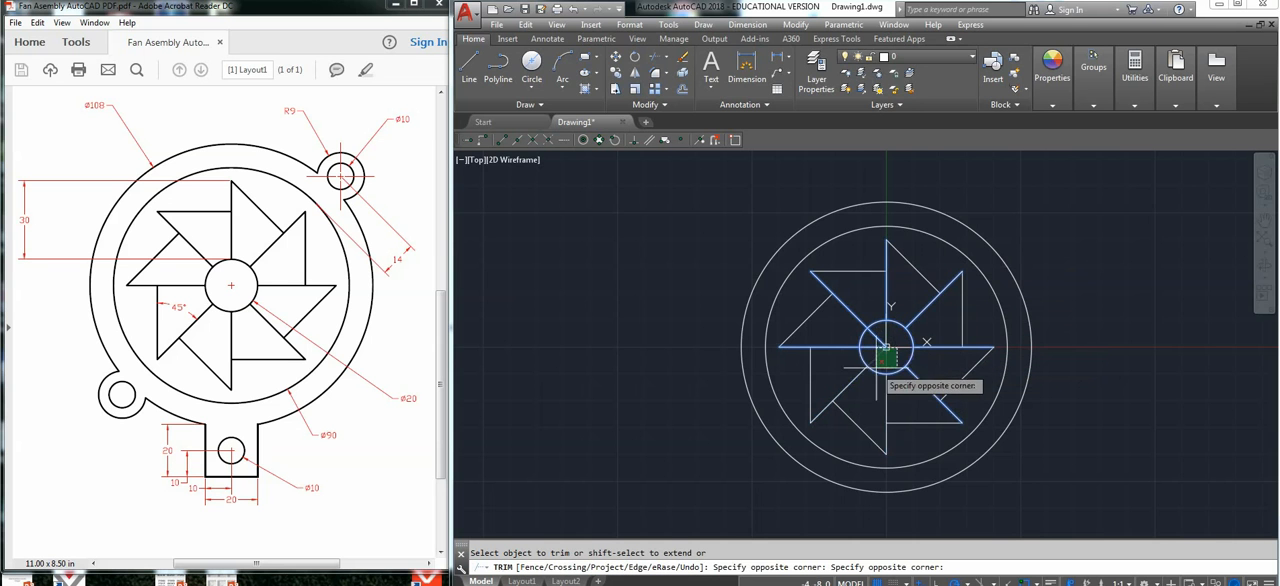
left_click(878, 361)
left_click(894, 339)
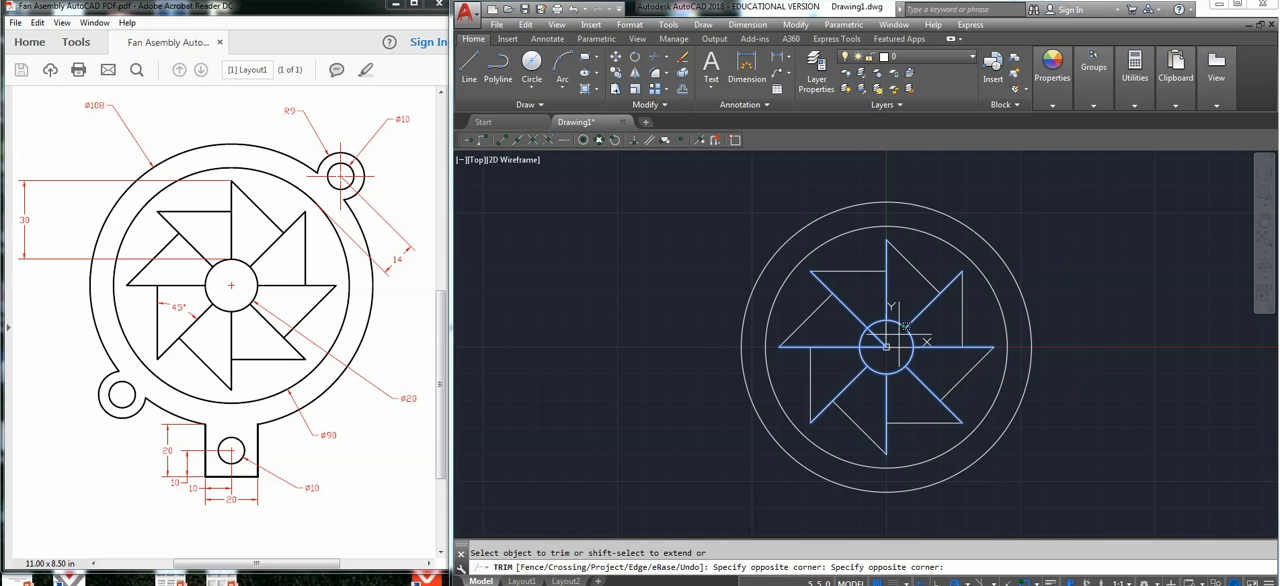
left_click(875, 352)
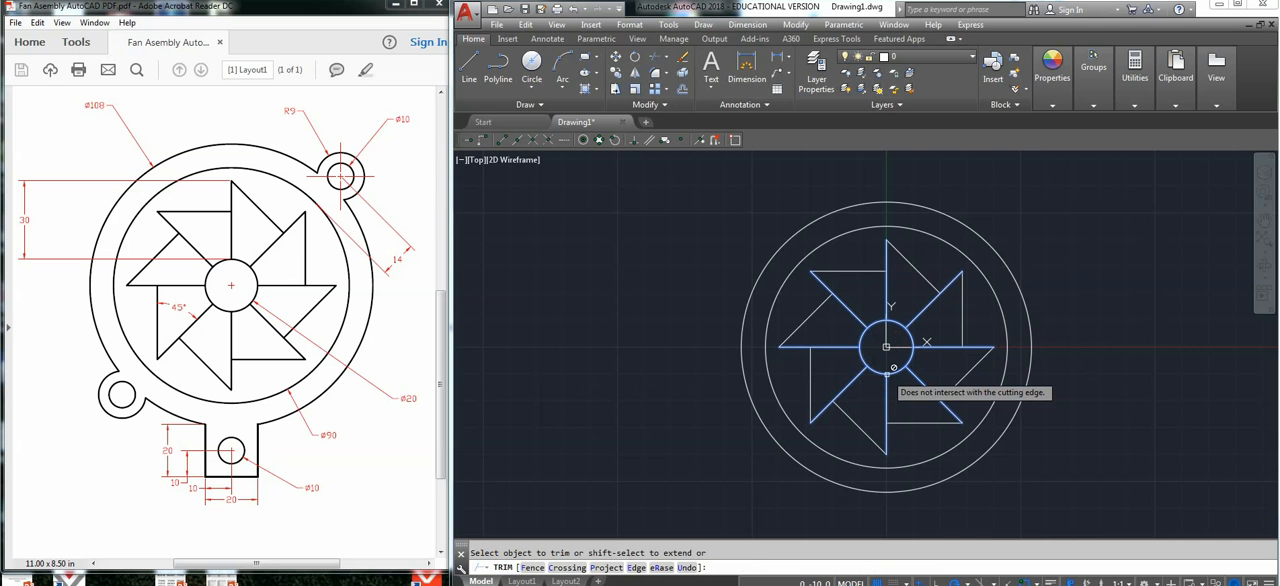
key("Escape")
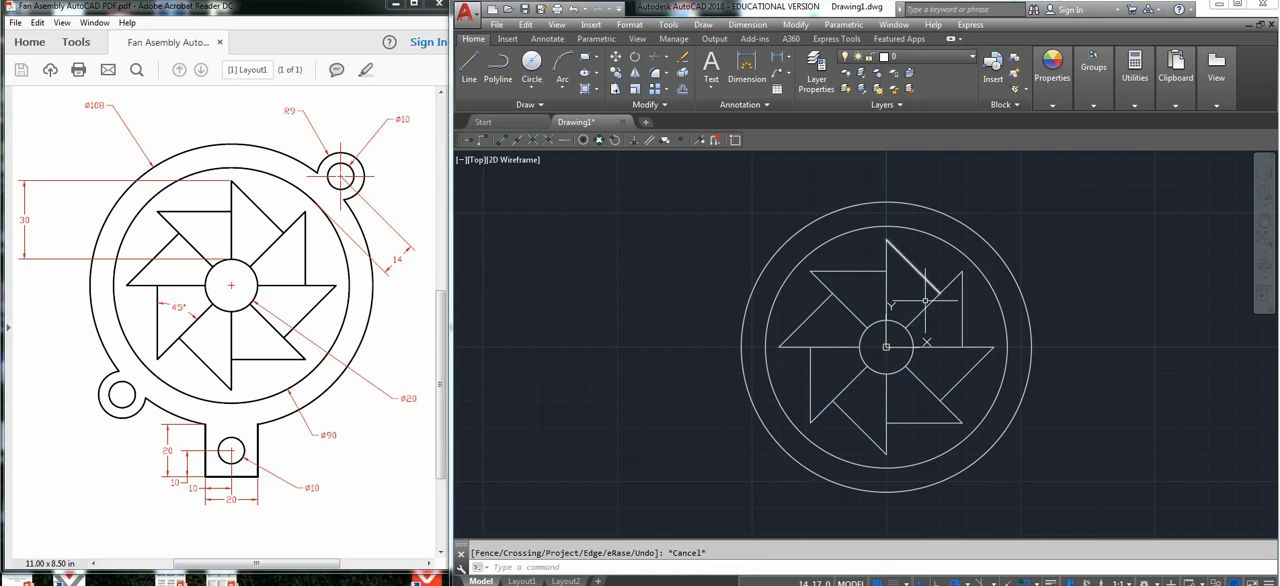
Draw a guide line from the outer end of the 45° radial line to the 90 mm circle, extended 14 mm beyond it at 45°.
left_click(474, 64)
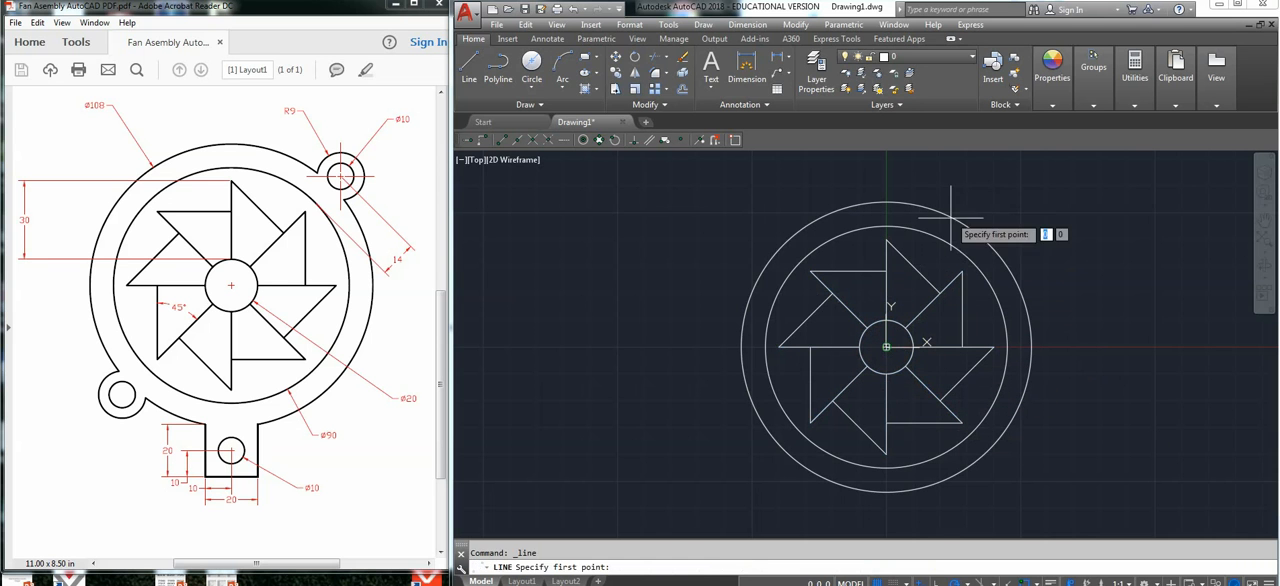
left_click(965, 263)
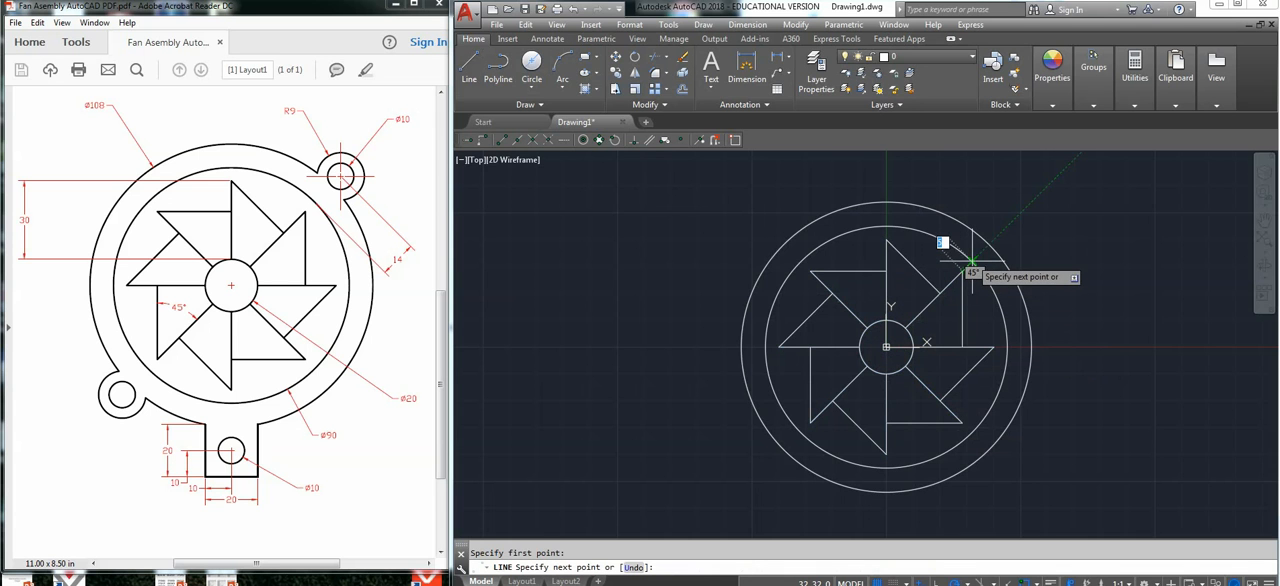
left_click(972, 261)
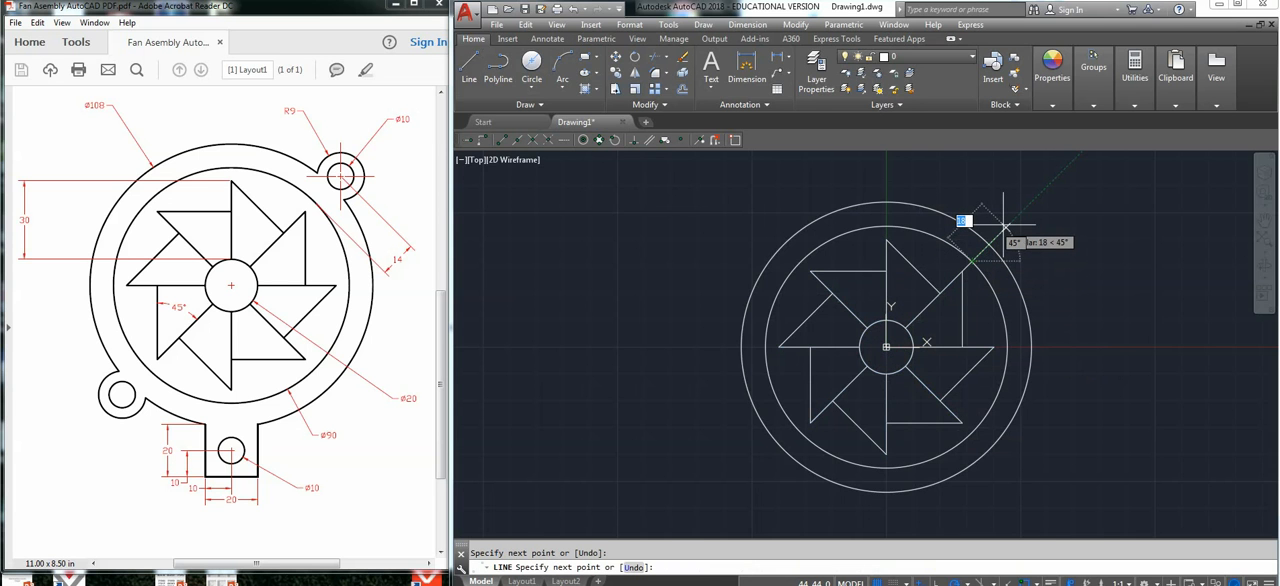
type("4")
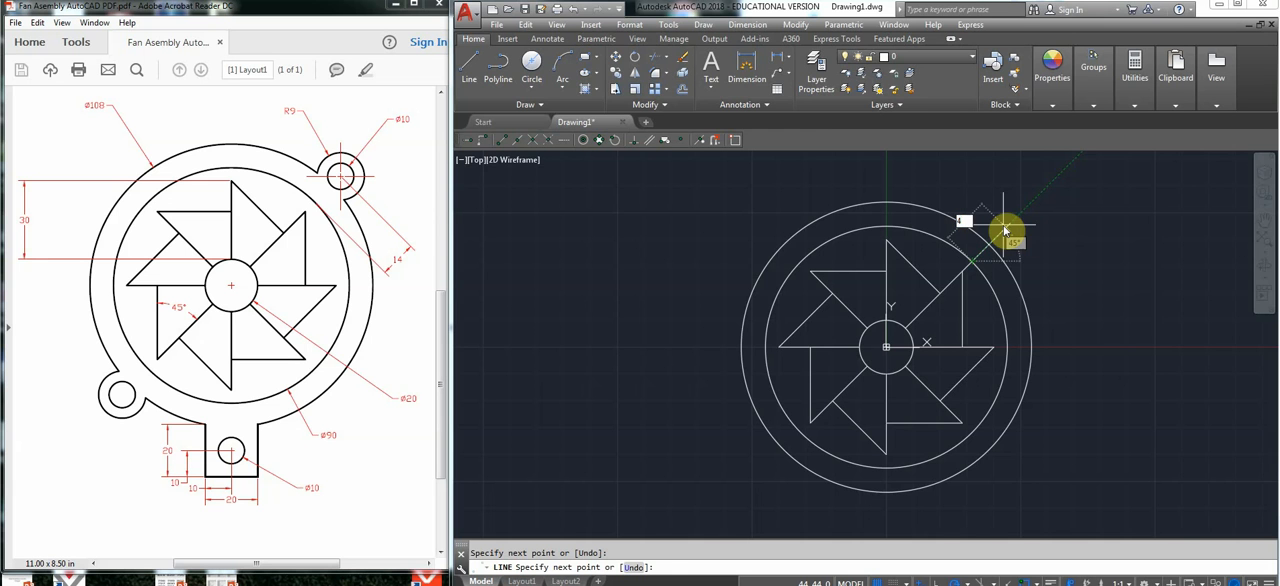
key("Return")
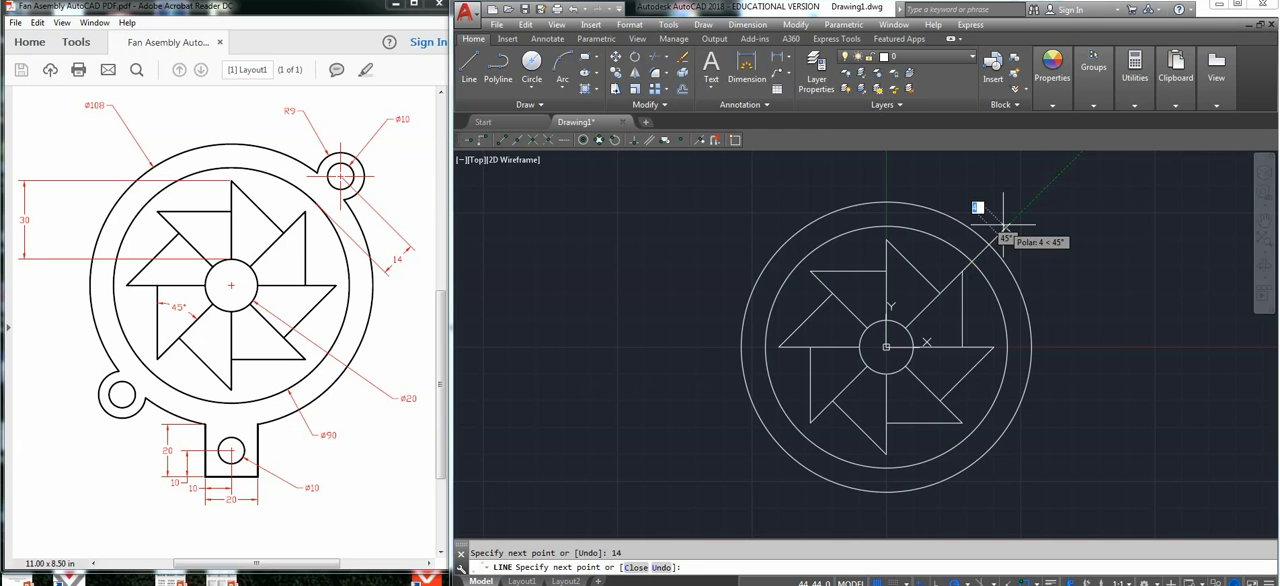
key("Escape")
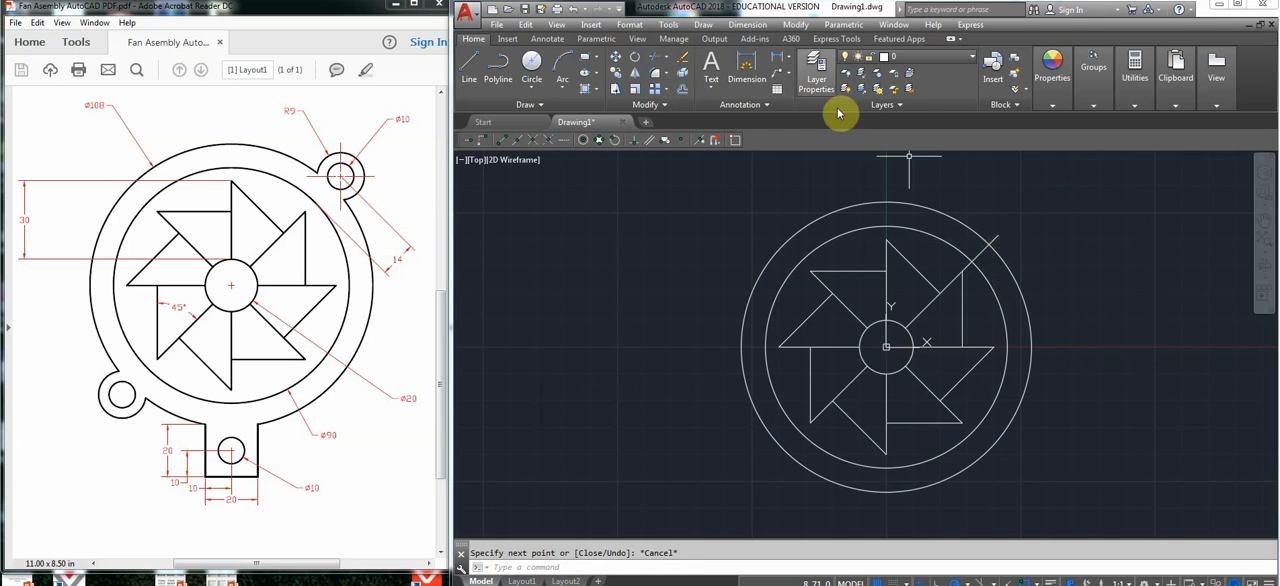
Draw a circle of radius 9 mm centred on the outer end of the 45° guide line.
left_click(538, 90)
left_click(526, 120)
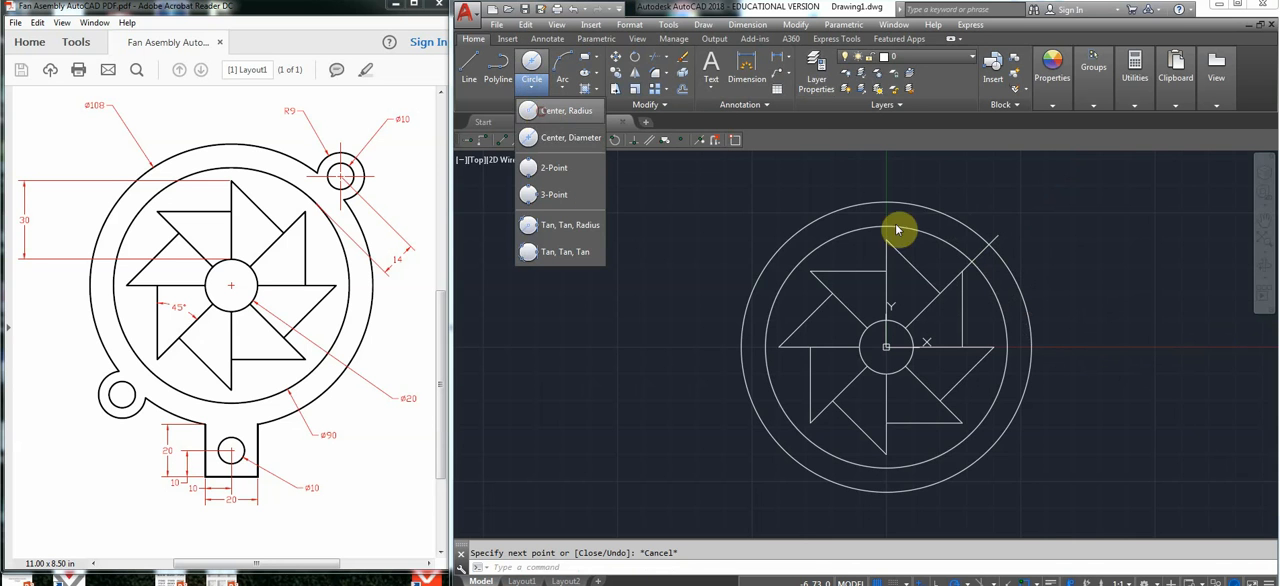
left_click(998, 235)
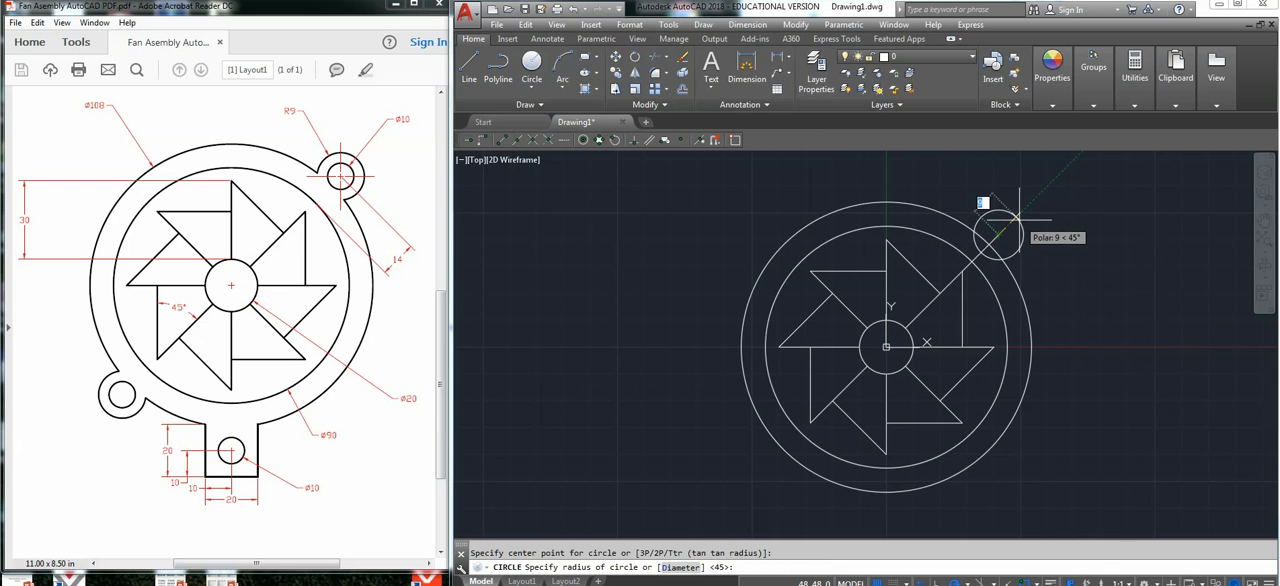
left_click(1019, 217)
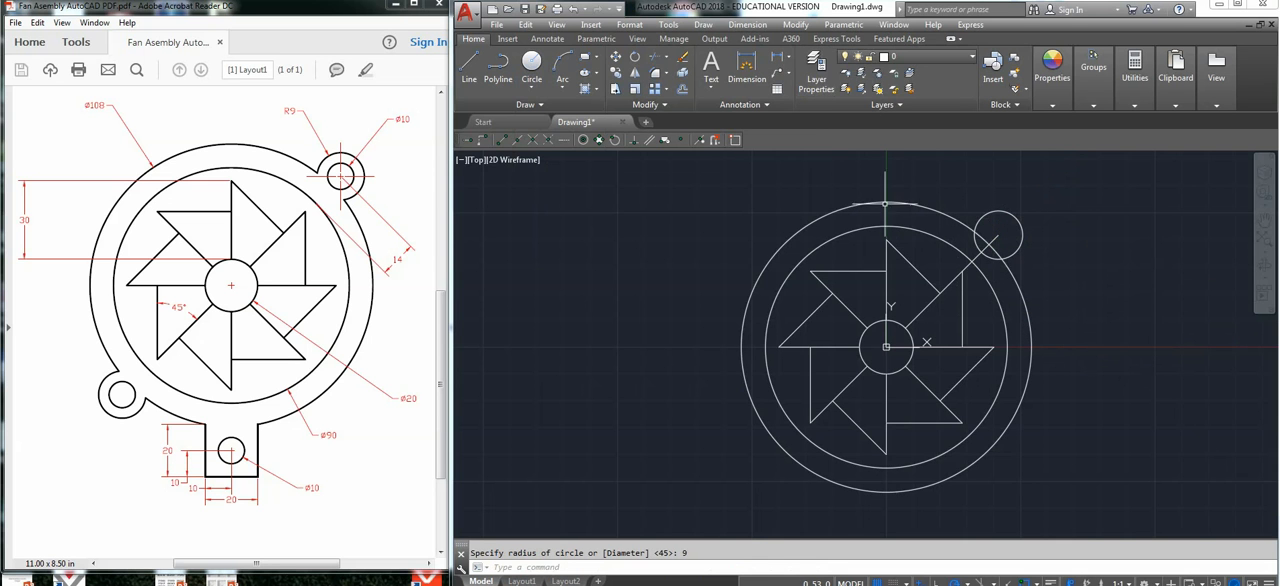
Draw a concentric hole circle of diameter 10 mm inside the 9 mm radius lug circle.
left_click(533, 88)
left_click(530, 136)
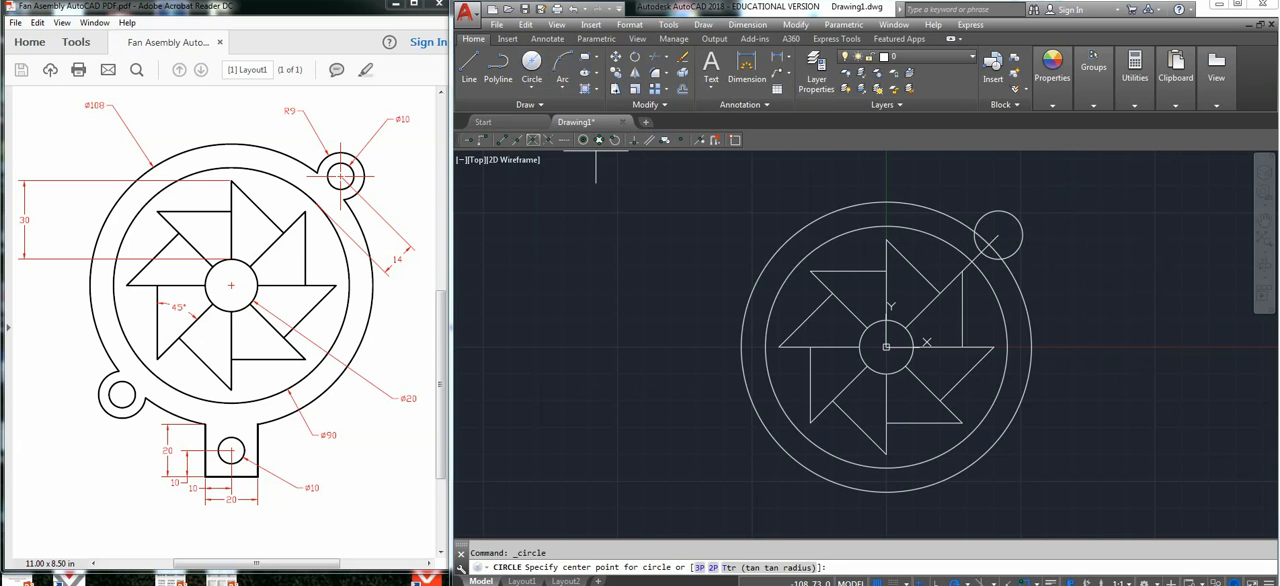
left_click(998, 236)
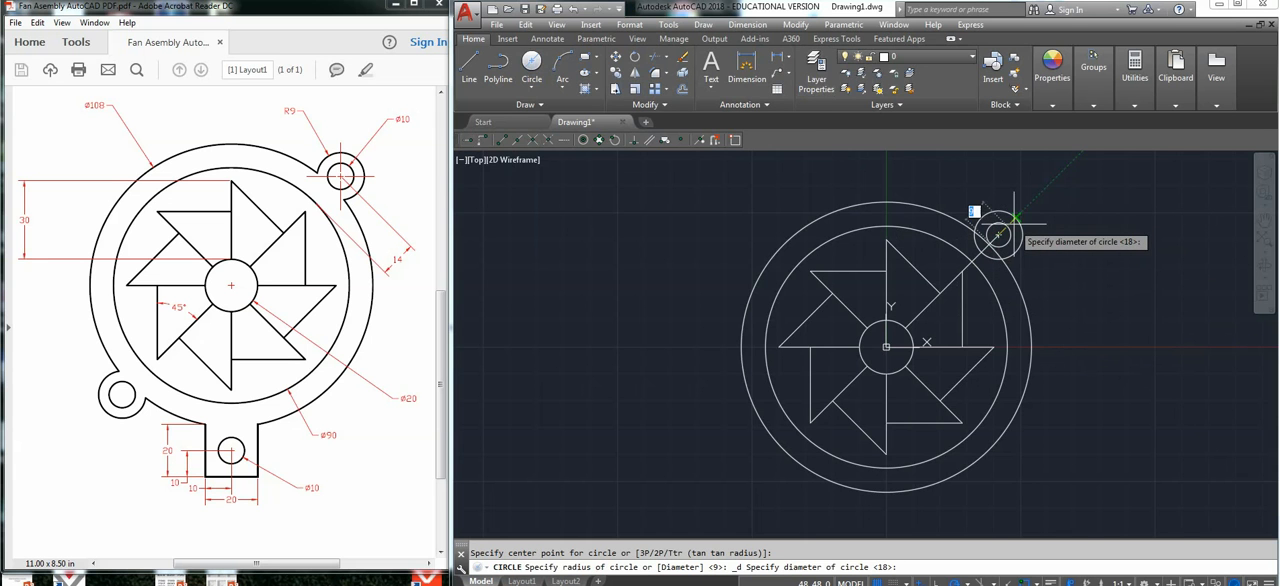
key("Return")
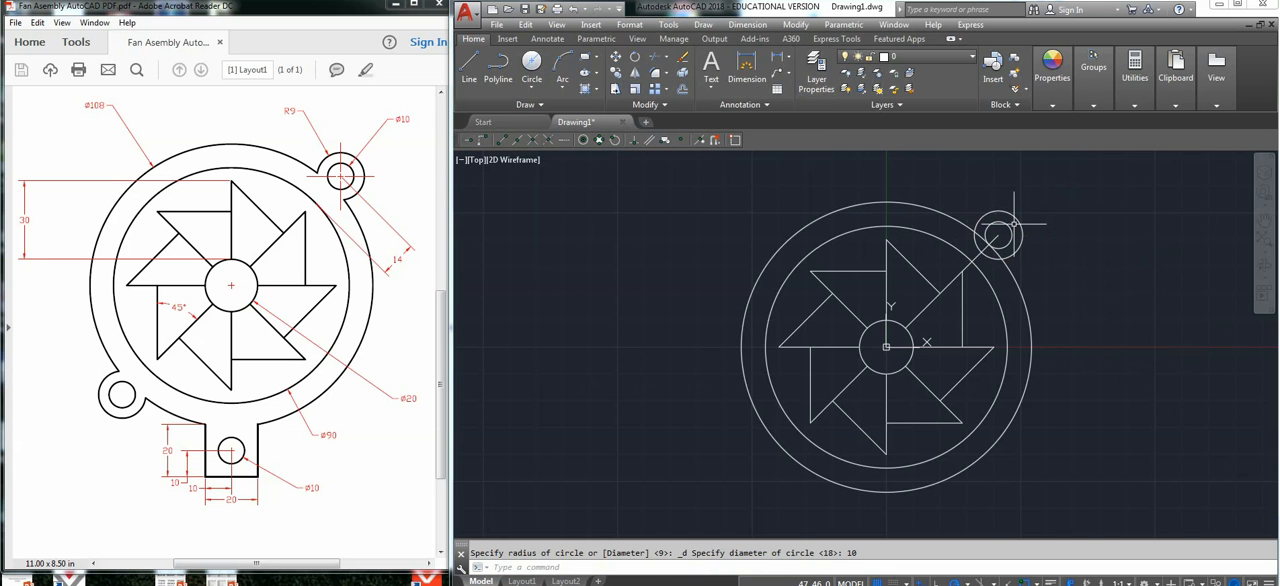
Trim the overlapping arcs where the upper-right lug meets the outer ring, and erase the 14 mm guide line.
left_click(1078, 195)
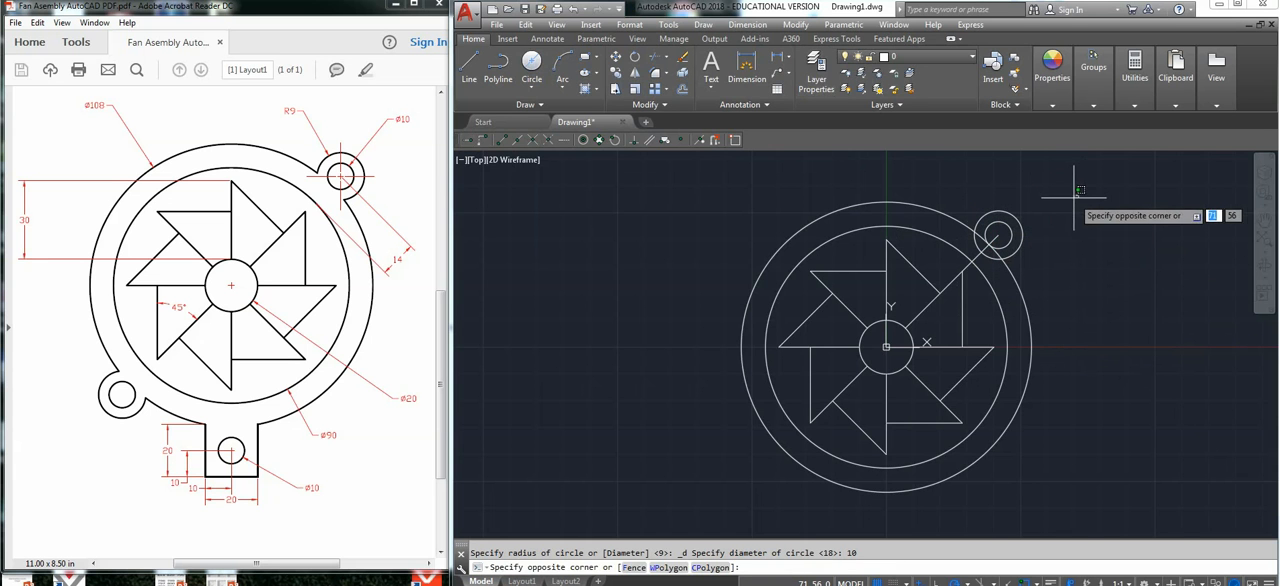
left_click(990, 256)
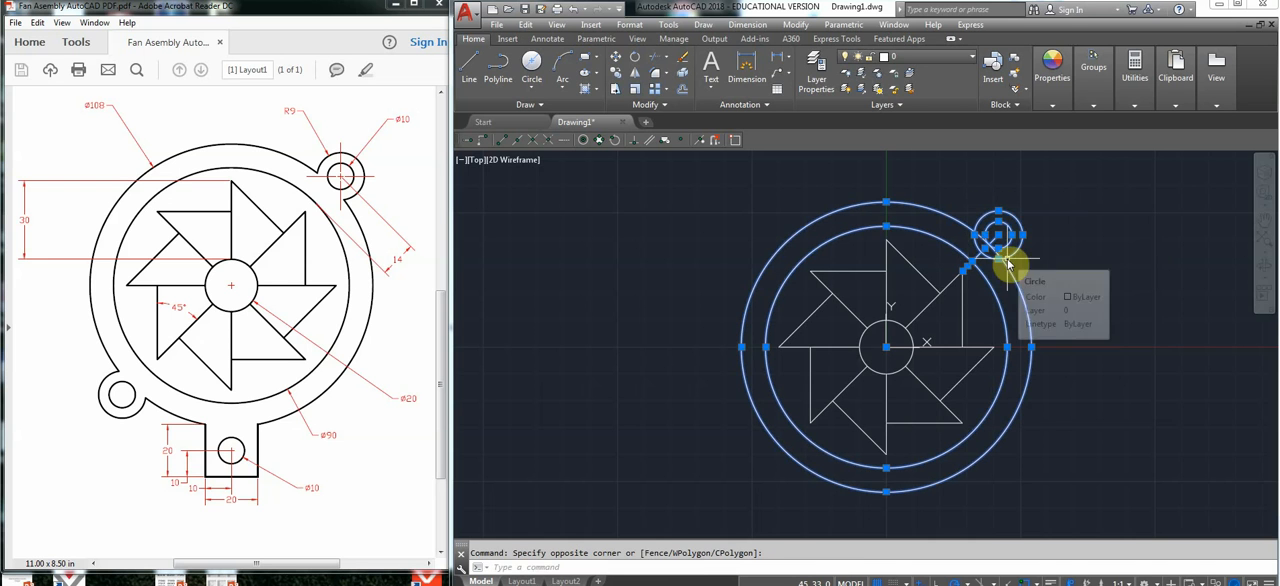
type("trim")
key("Return")
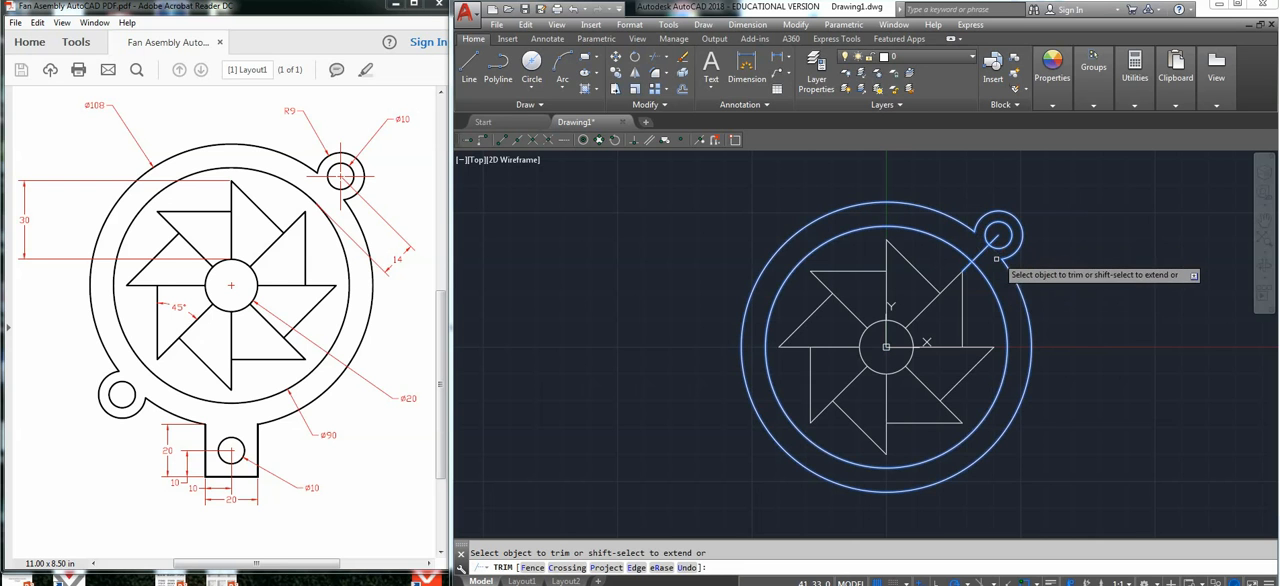
key("Escape")
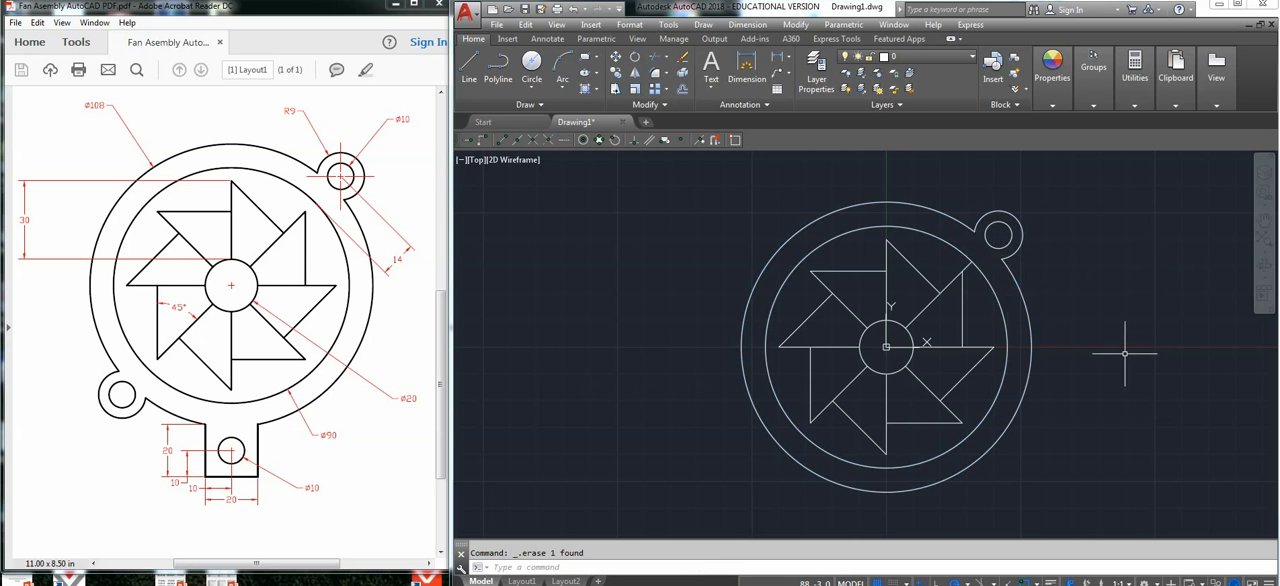
Draw a guide line from the outer end of the 225° radial line to the 90 mm circle, extended 14 mm beyond it at 225°.
scroll(996, 325, "down", 2)
middle_click_drag(917, 366, 963, 308)
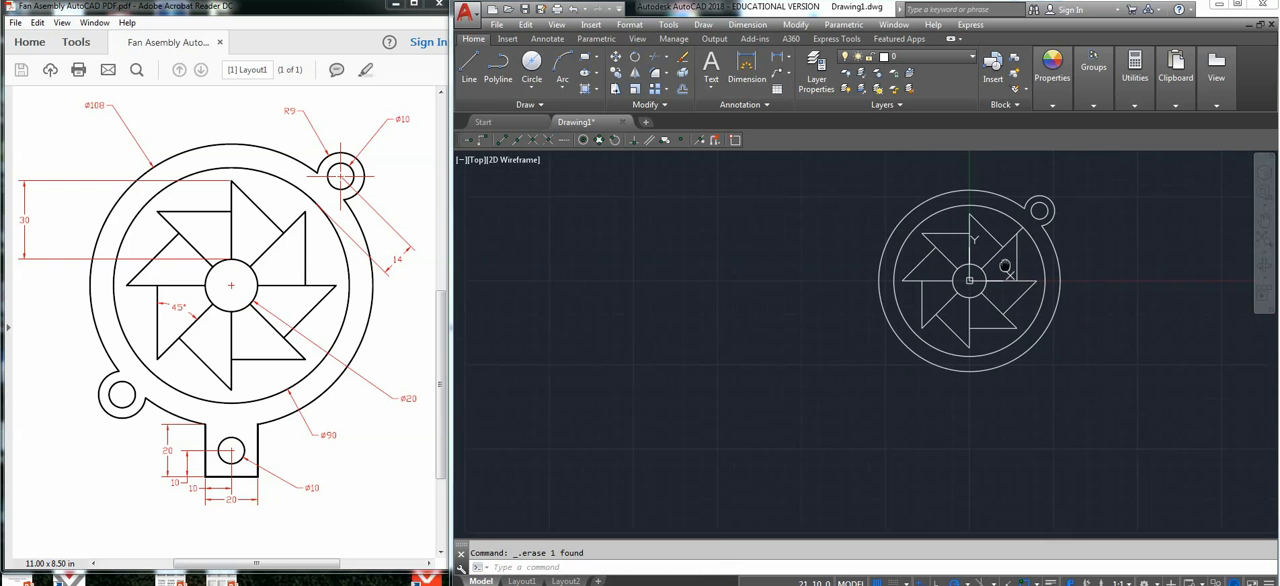
left_click(469, 65)
left_click(921, 328)
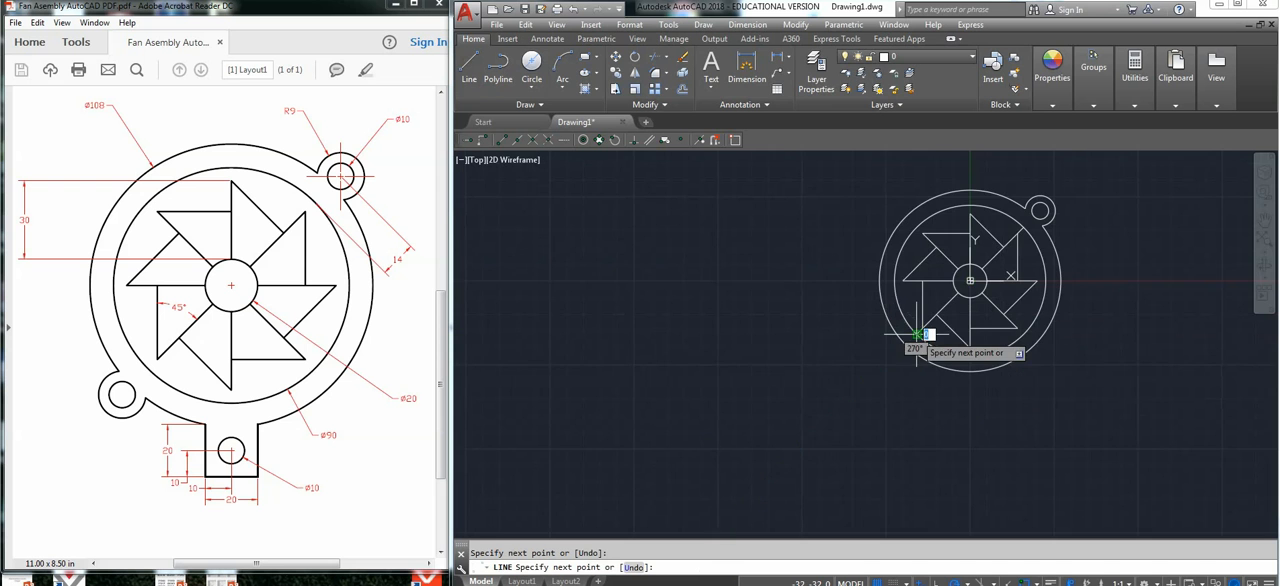
scroll(917, 333, "up", 5)
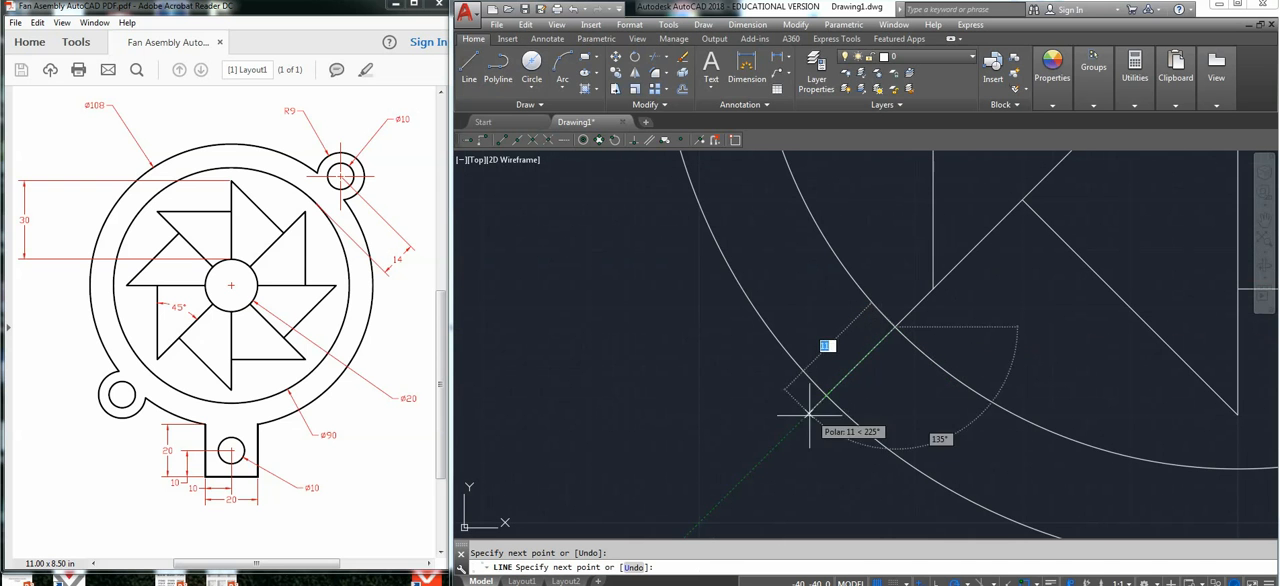
type("14")
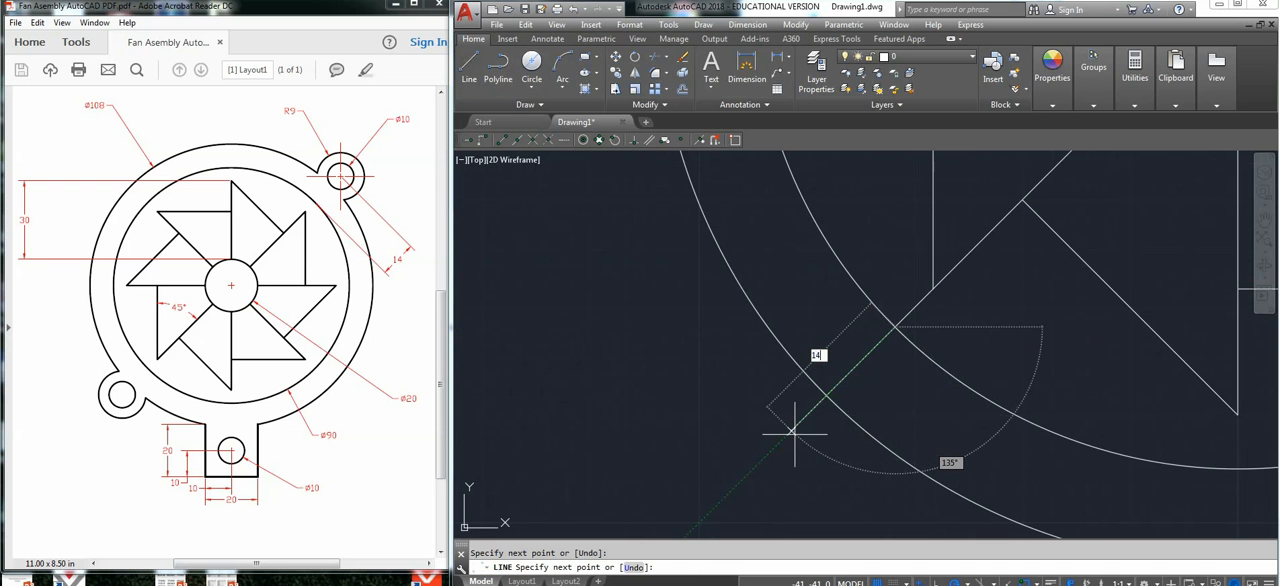
key("Return")
key("Escape")
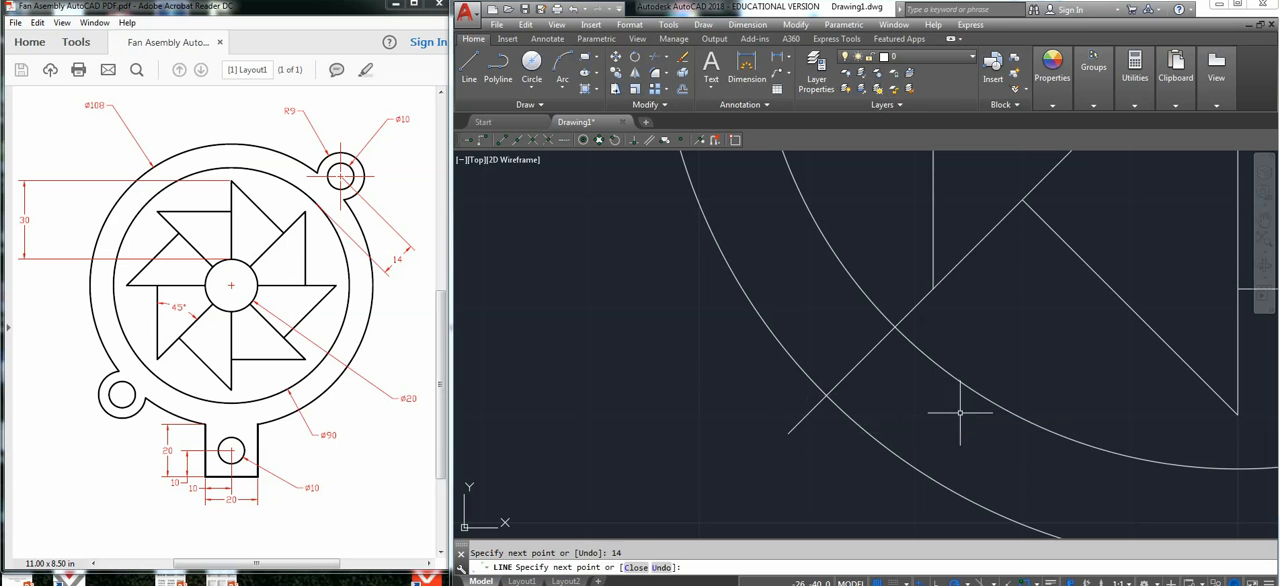
Draw a hole circle of diameter 10 mm centred on the outer end of the 225° guide line.
left_click(531, 62)
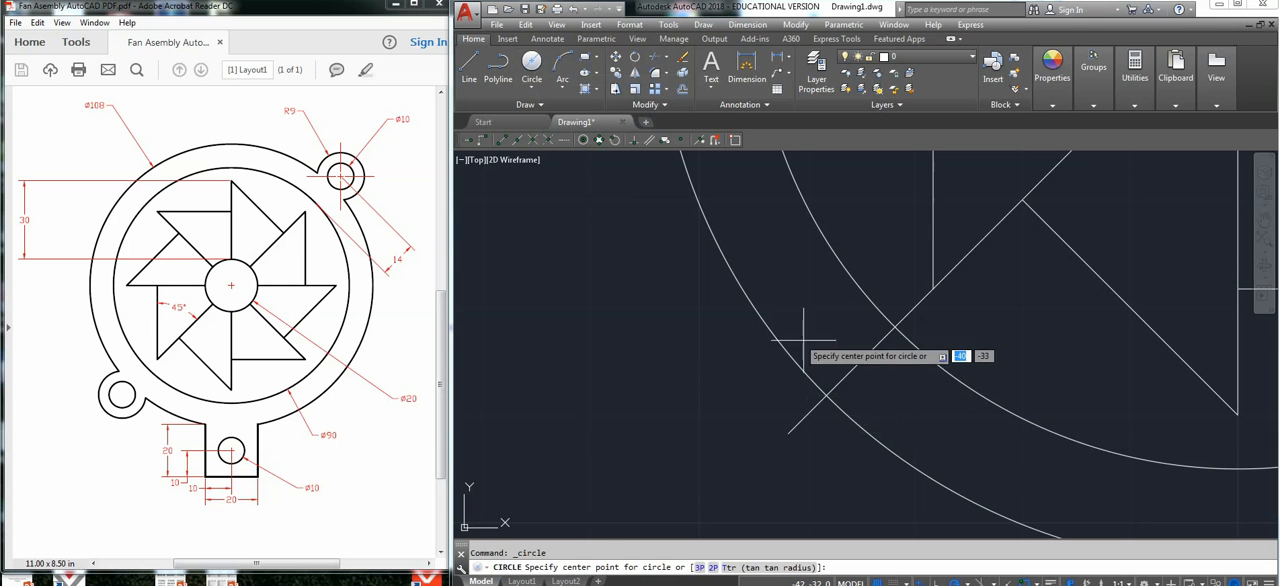
left_click(789, 433)
type("d")
key("Return")
type("10")
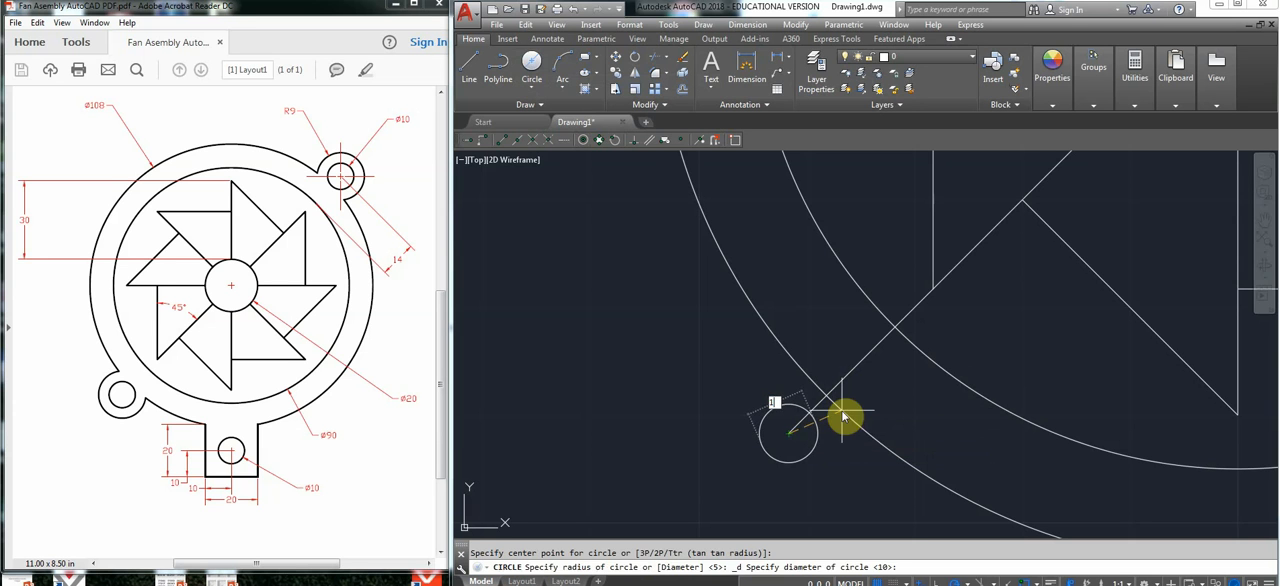
key("Return")
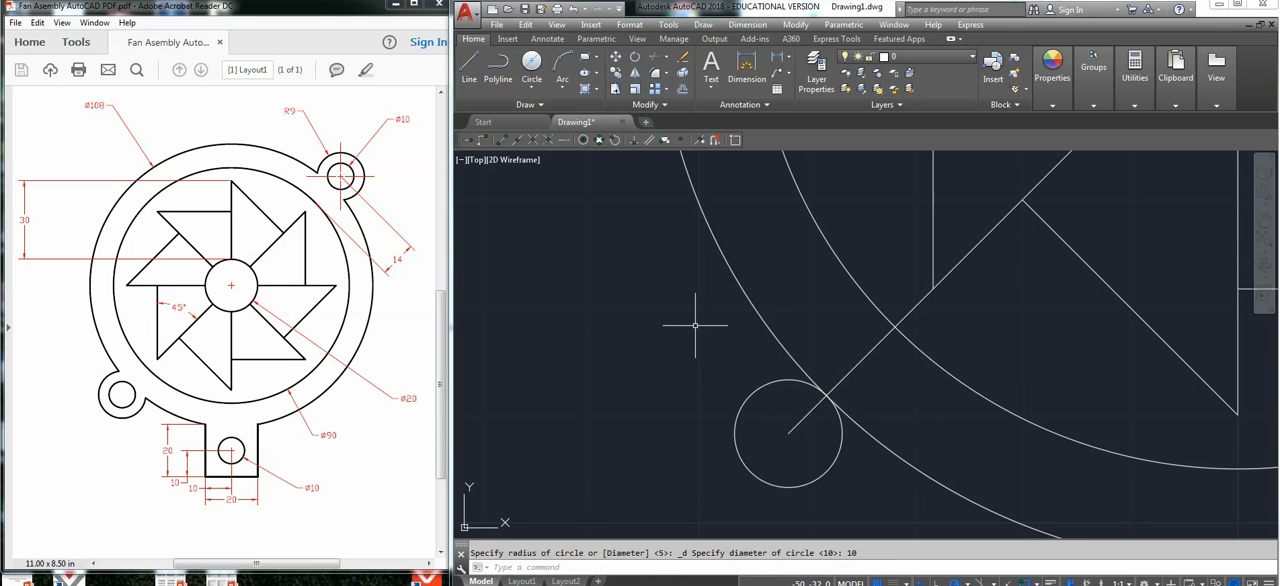
Draw a concentric lug circle of radius 9 mm around the lower-left hole.
key("Return")
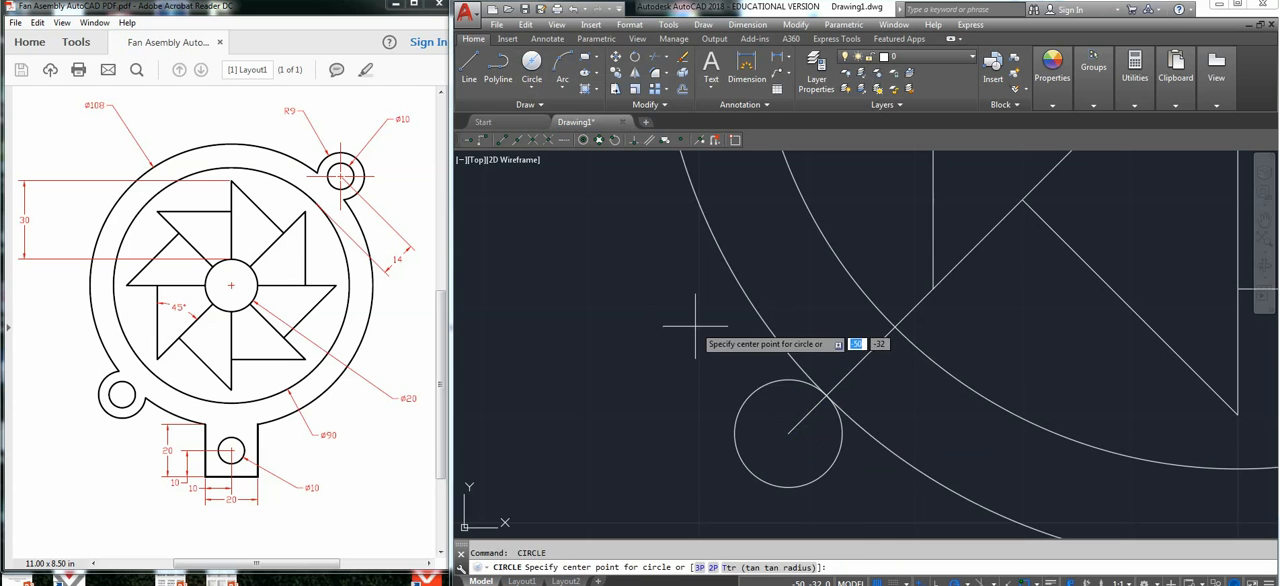
left_click(790, 432)
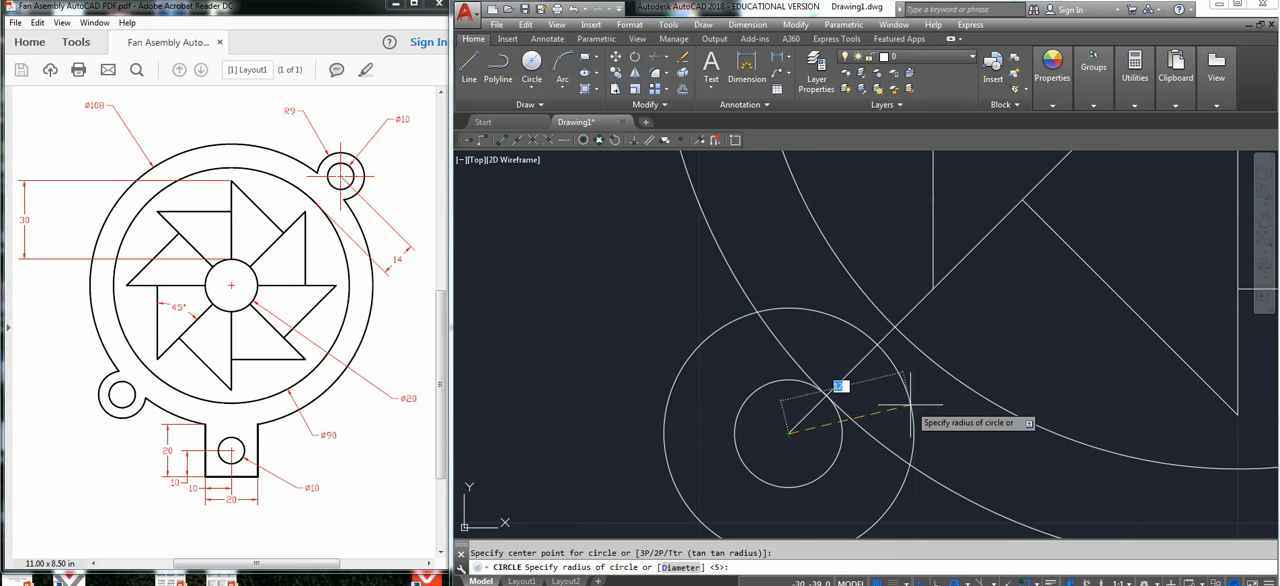
type("9")
key("Return")
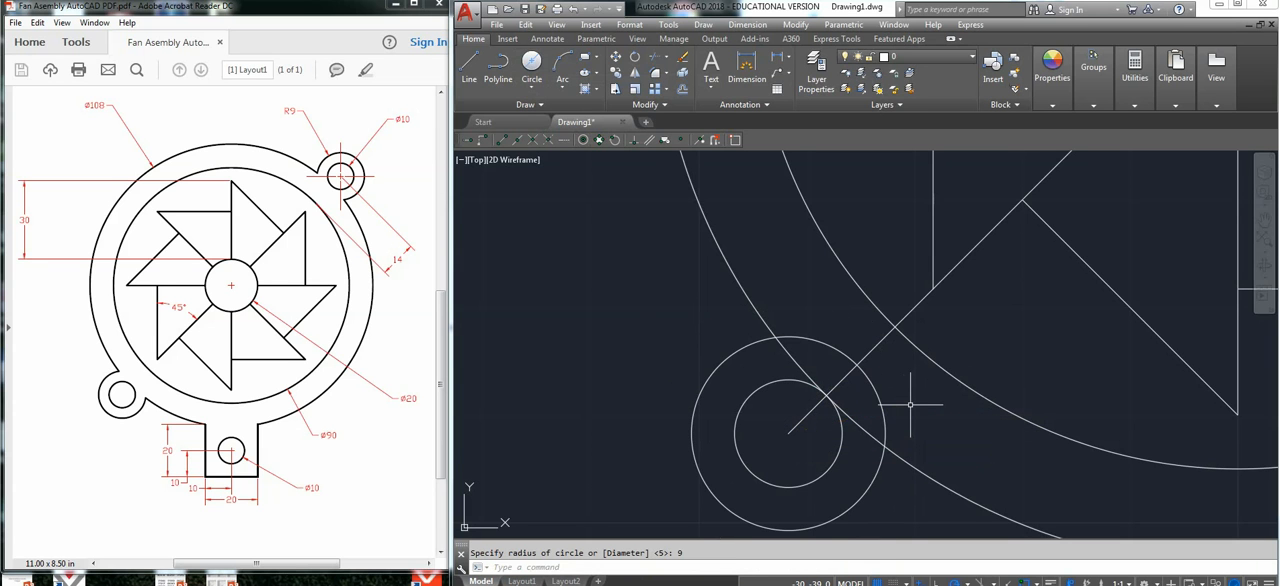
Trim the overlapping arcs where the lower-left lug meets the outer ring, and erase the 14 mm guide line at 225°.
left_click(939, 321)
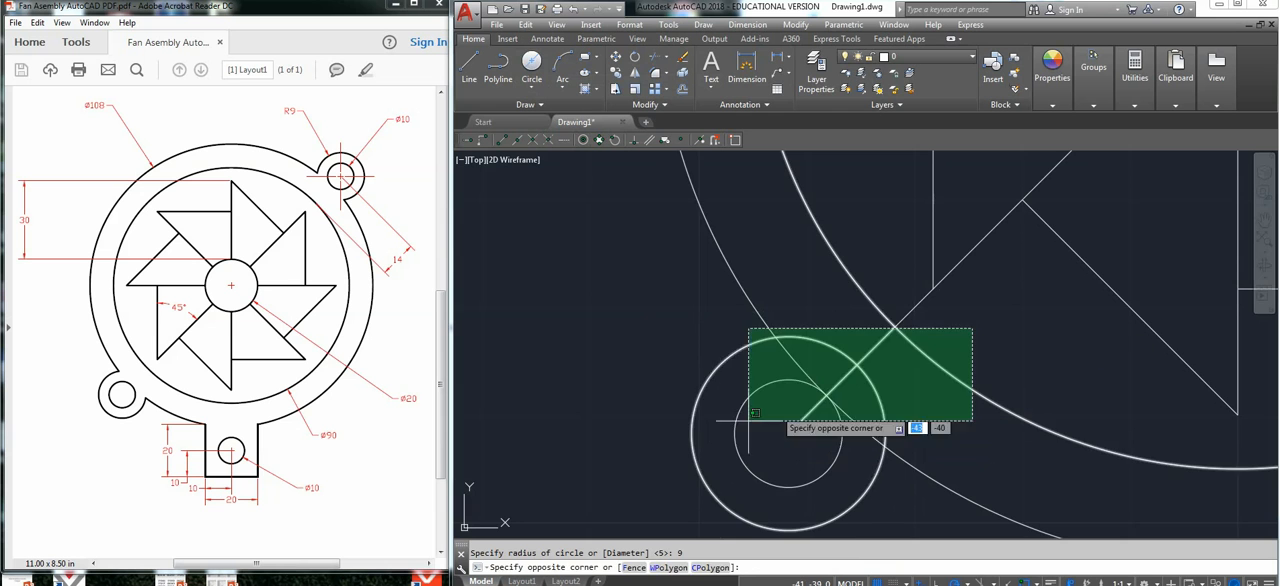
left_click(662, 474)
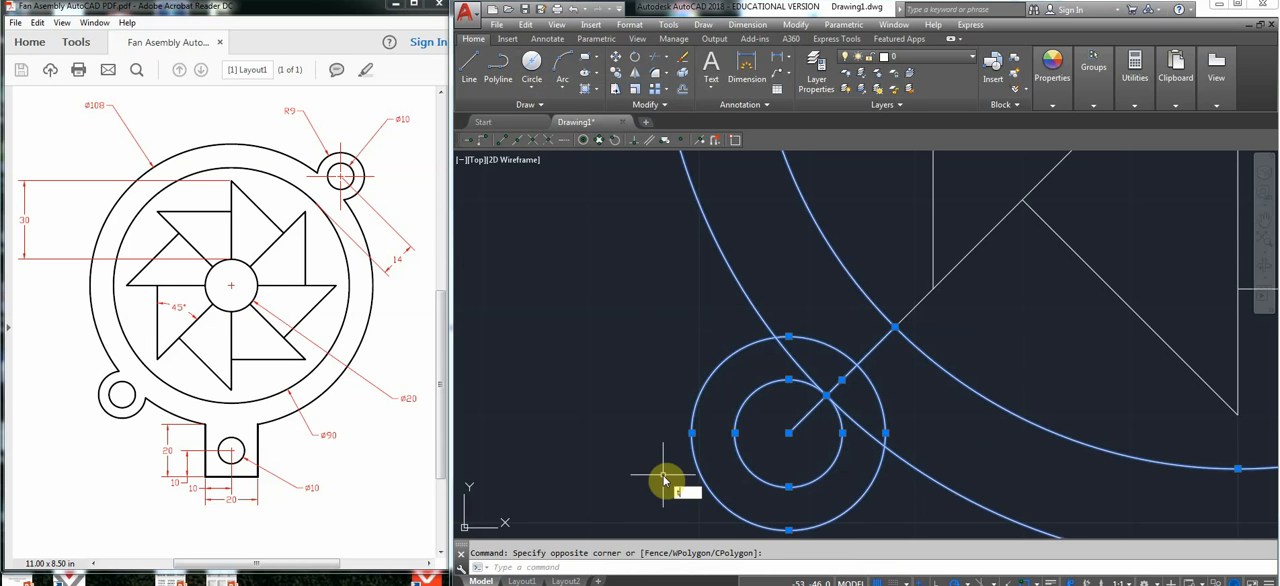
key("Return")
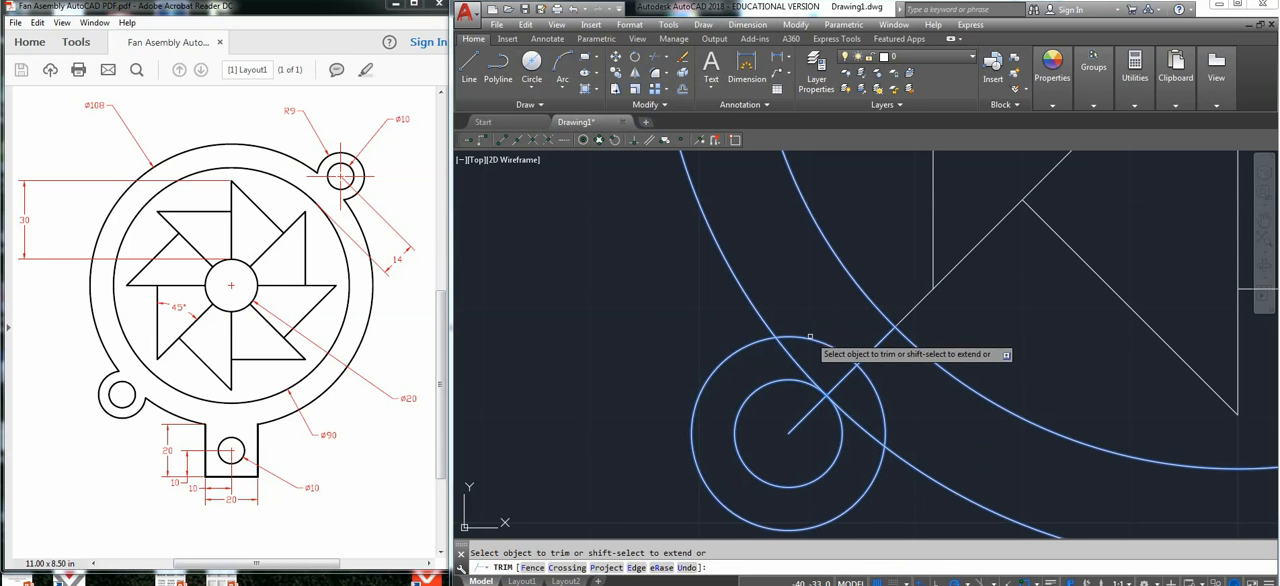
left_click(869, 384)
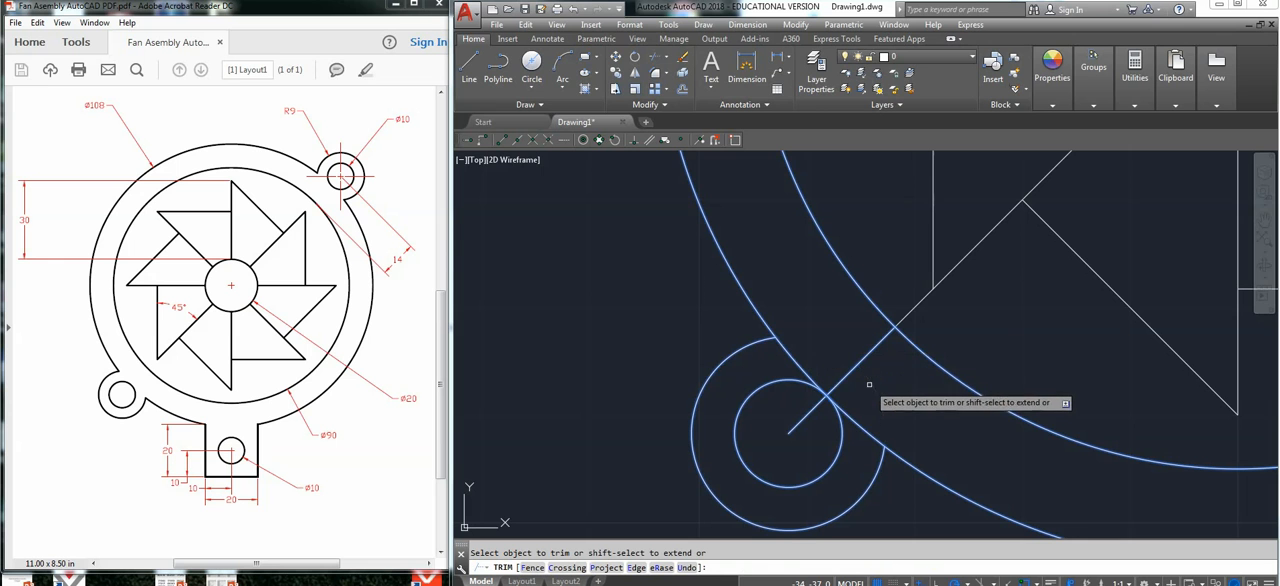
left_click(797, 362)
key("Escape")
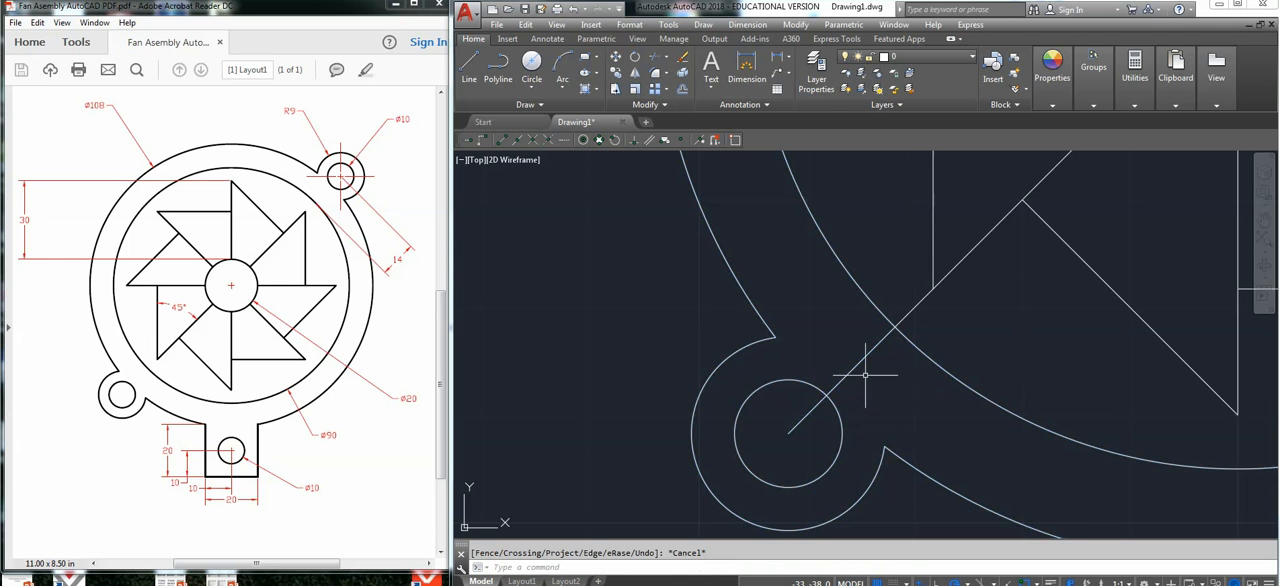
left_click(859, 362)
key("Delete")
scroll(799, 377, "down", 6)
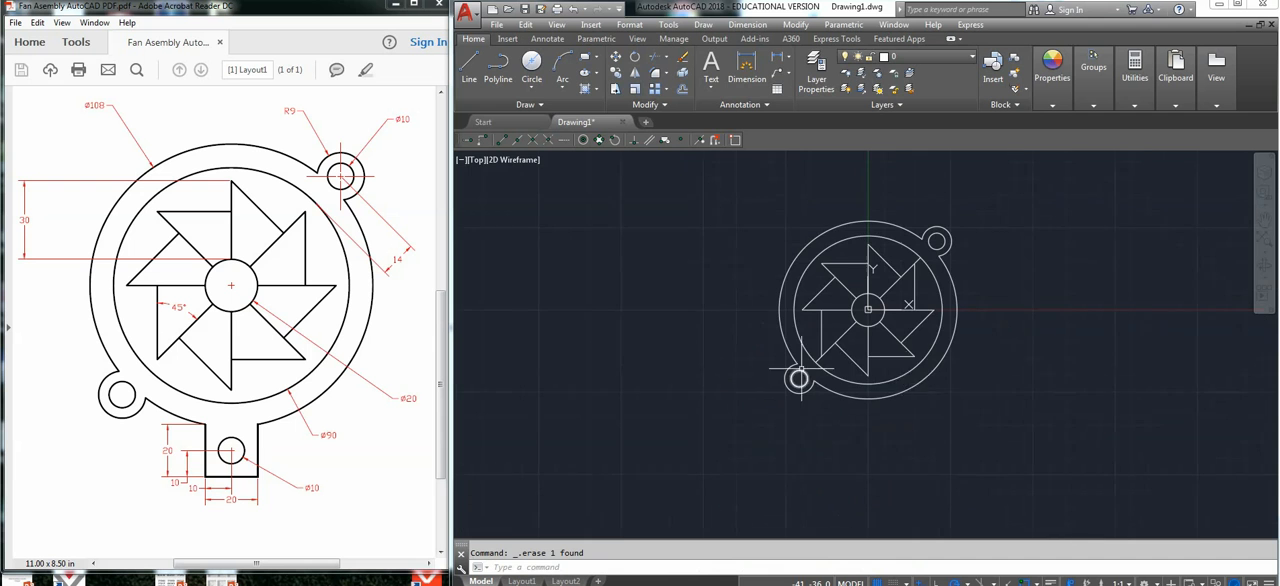
left_click(587, 62)
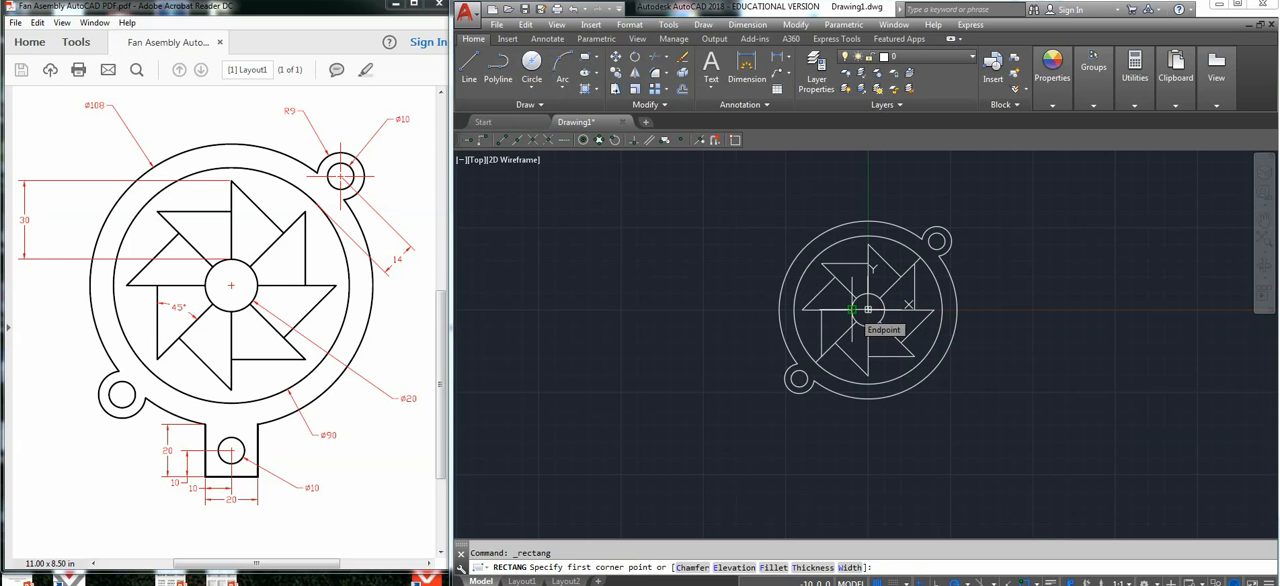
left_click(852, 309)
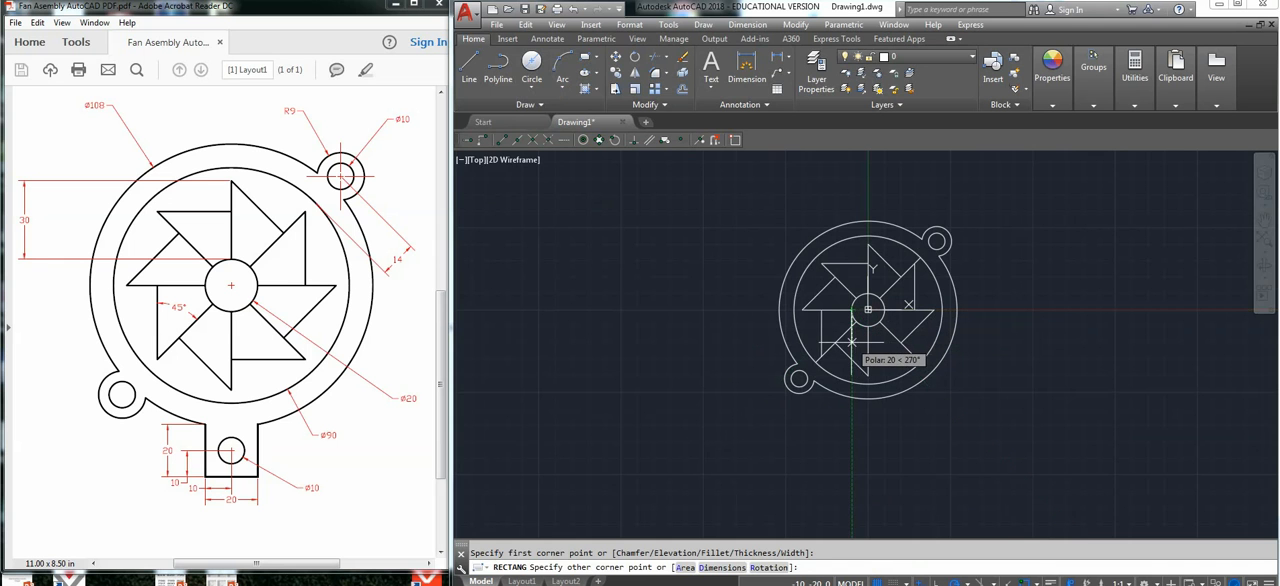
key("Escape")
Draw a 20 mm by 20 mm tab outline below the outer ring, aligned by a vertical guide from the hub's left quadrant, and erase that guide.
left_click(469, 74)
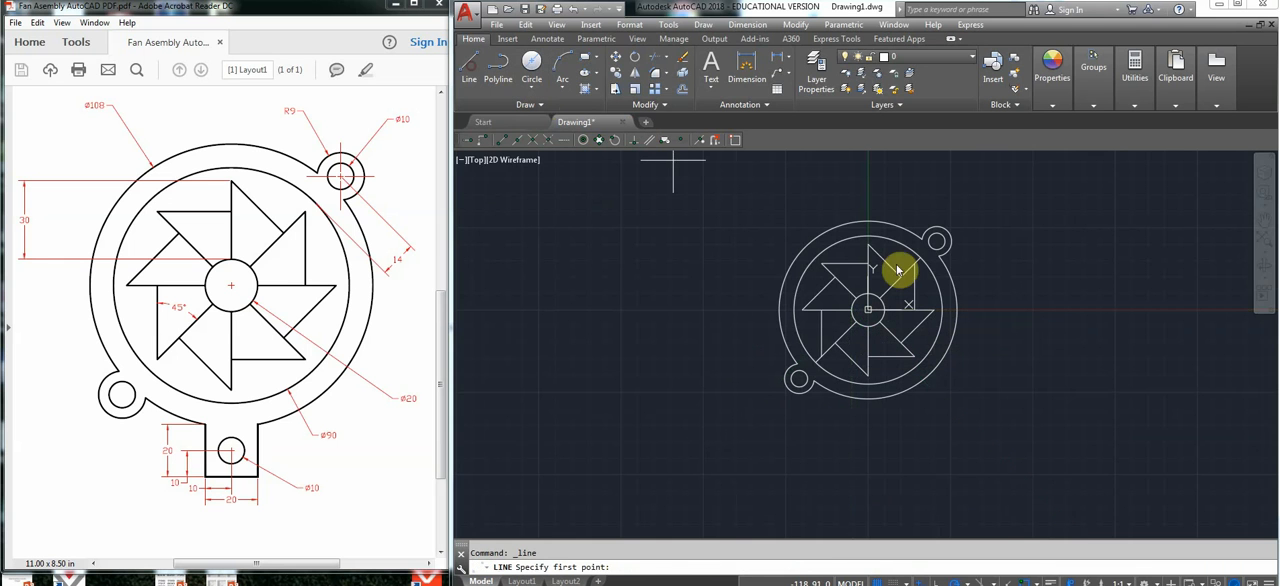
left_click(852, 309)
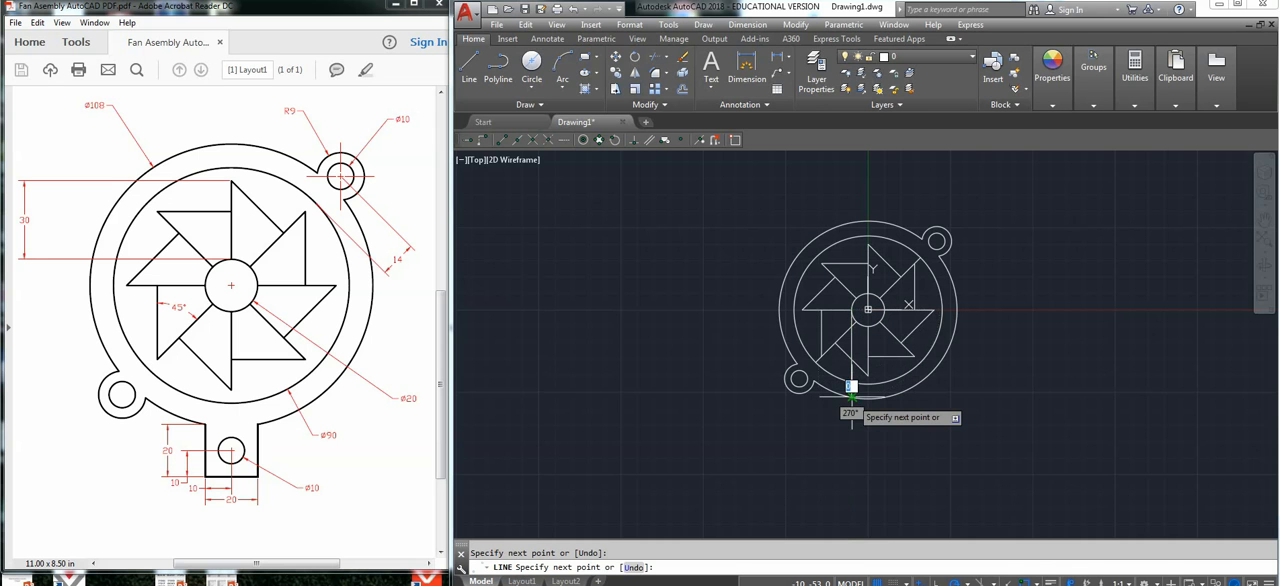
left_click(852, 397)
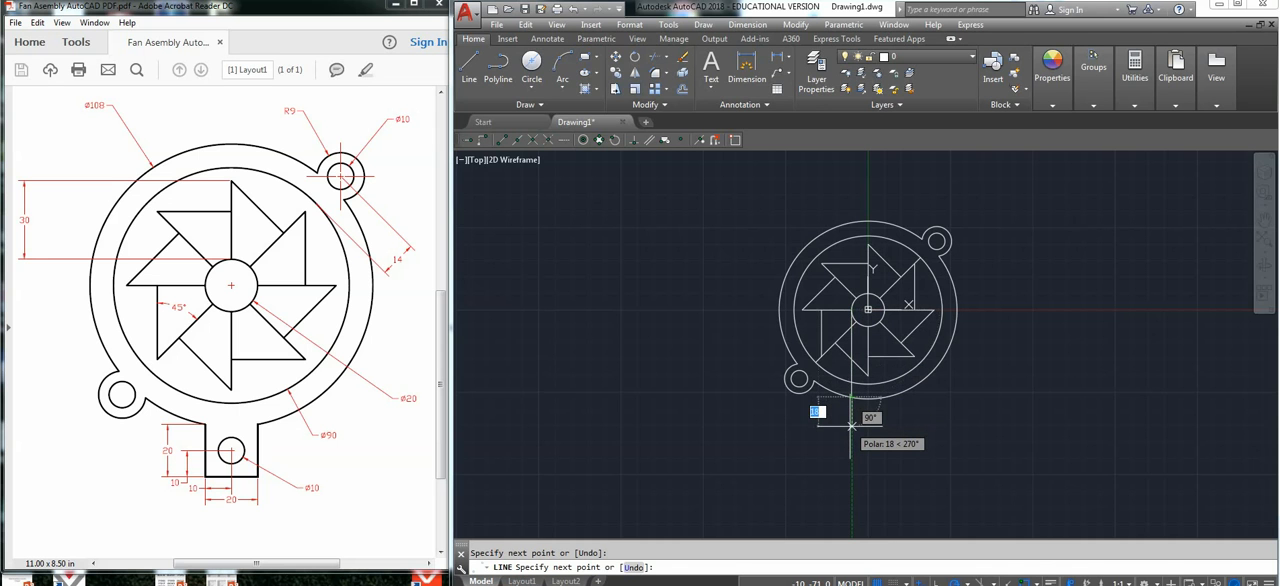
type("20")
key("Return")
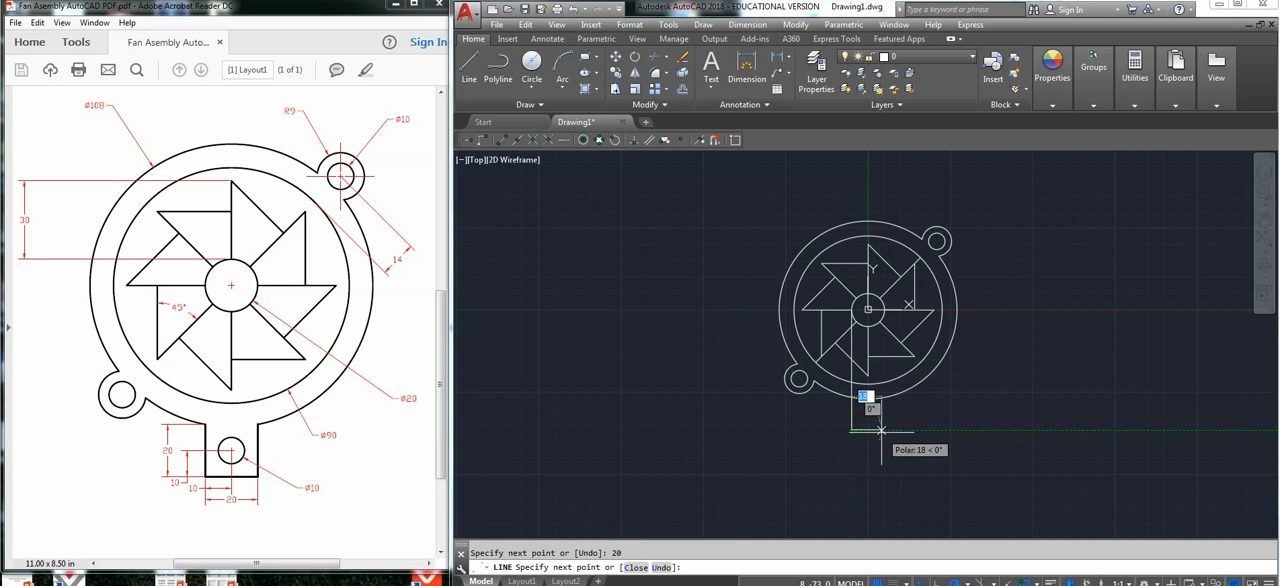
key("Return")
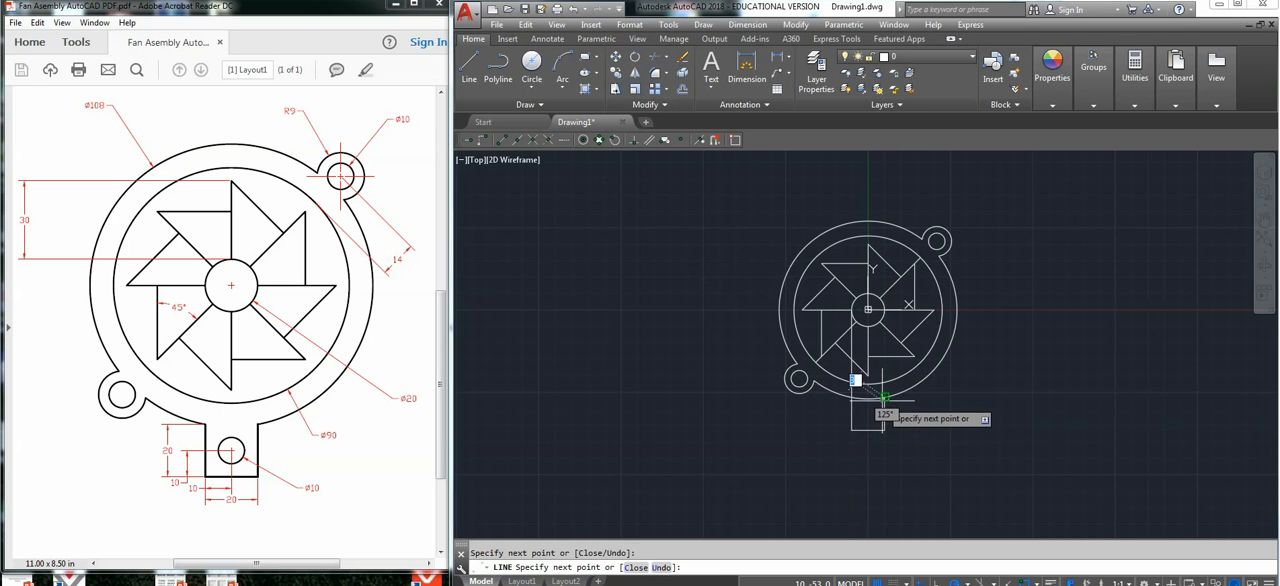
key("Escape")
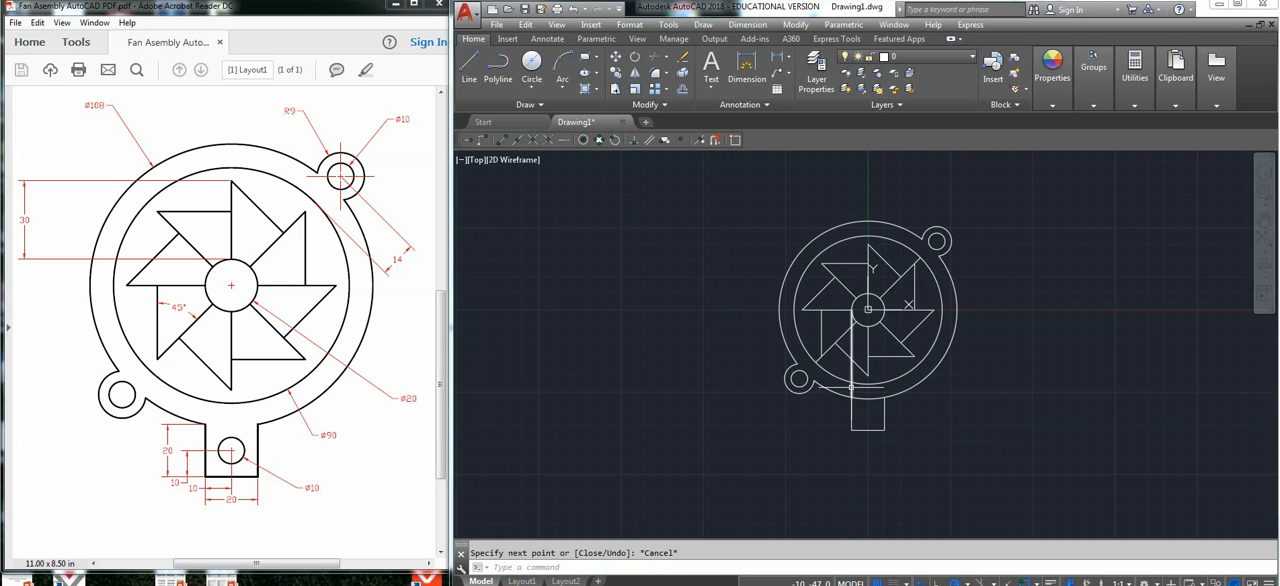
Trim the outer ring's arc between the two vertical sides of the bottom tab.
left_click(912, 400)
left_click(841, 418)
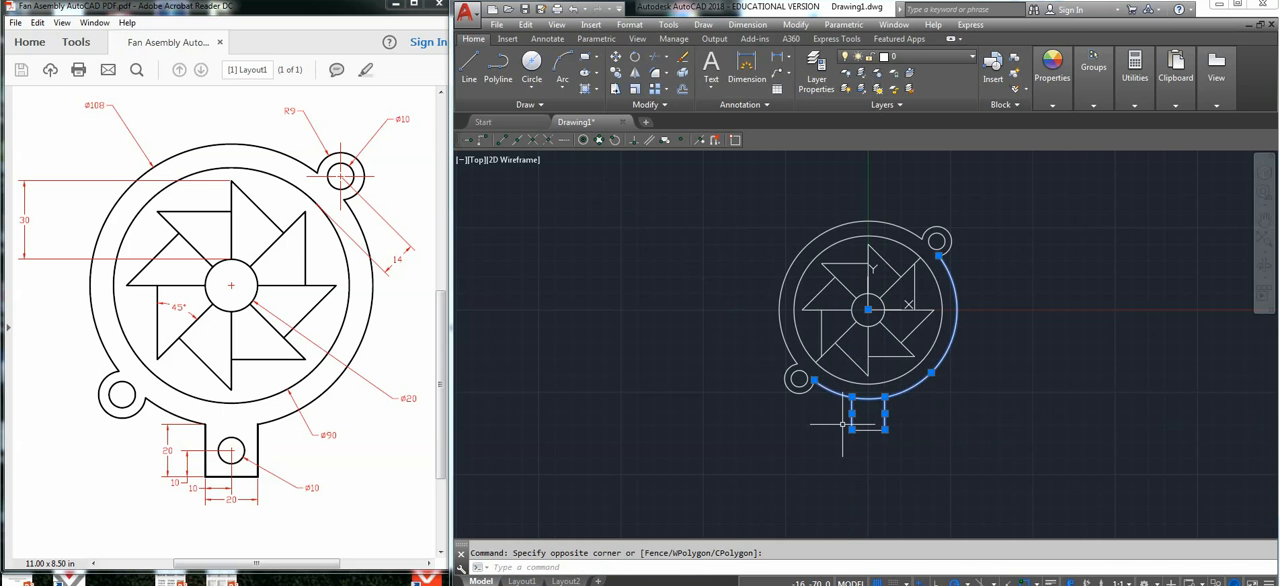
key("Return")
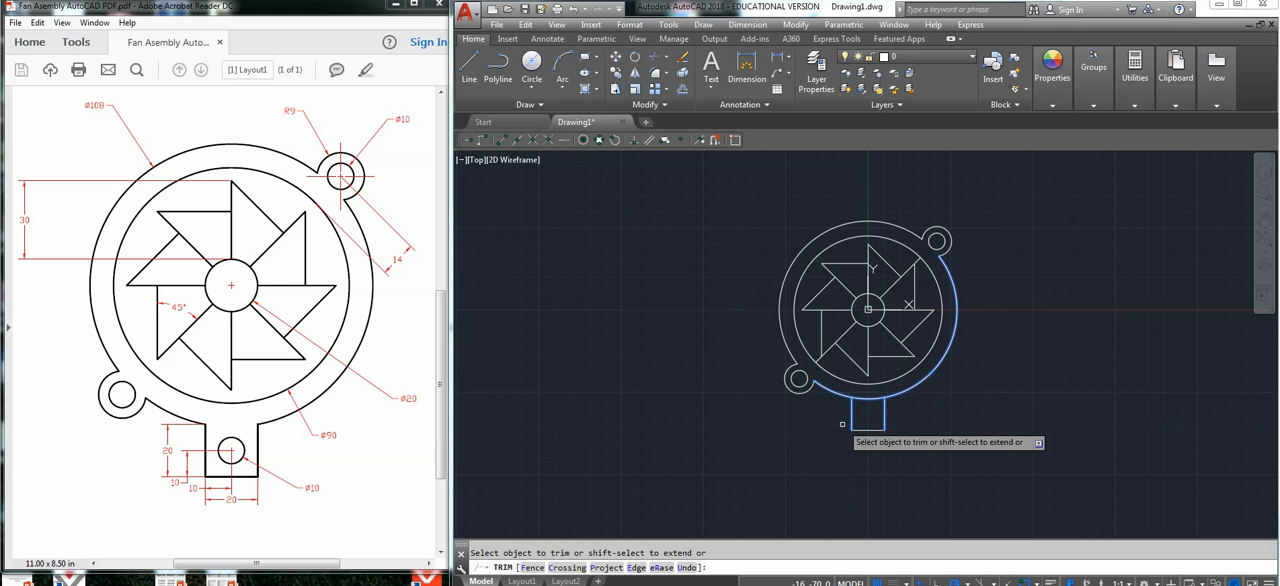
left_click(868, 398)
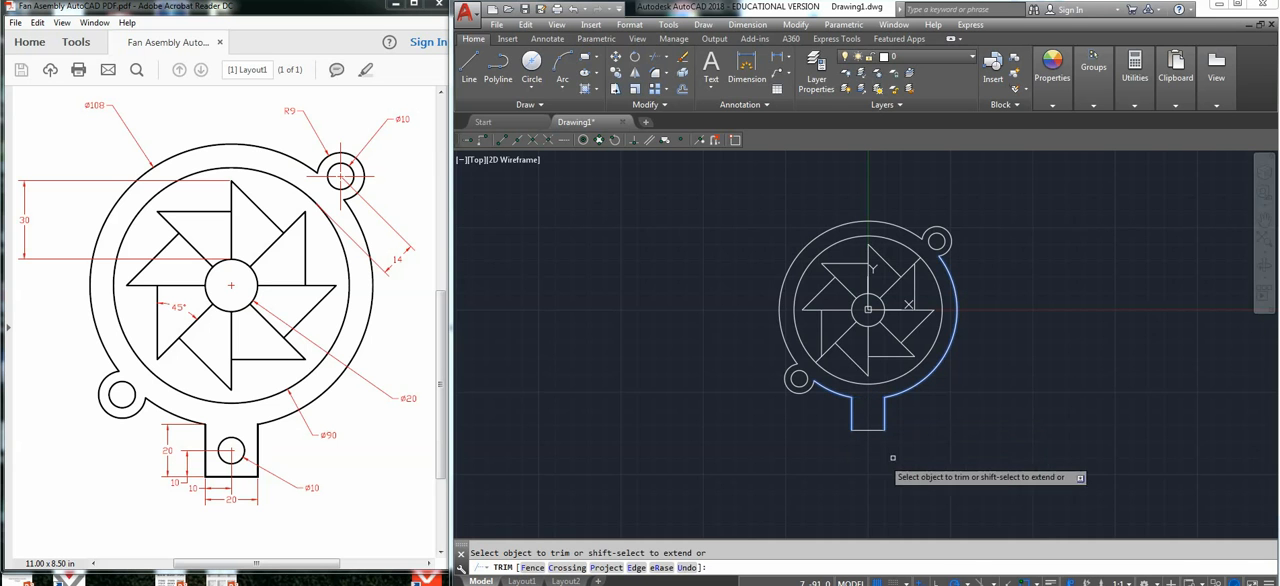
key("Escape")
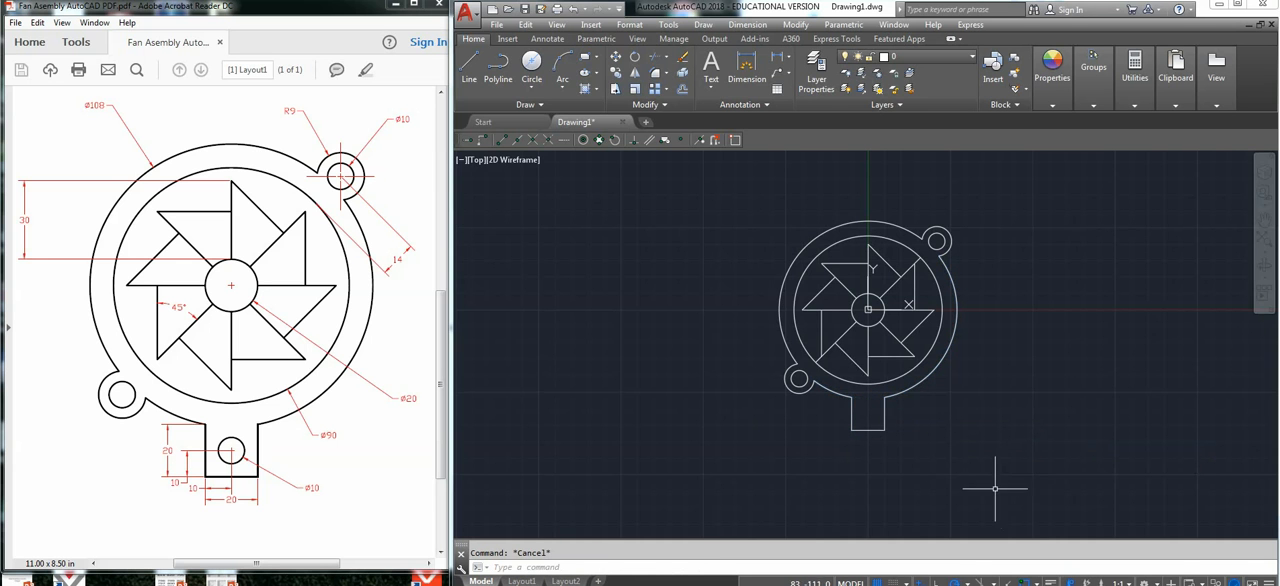
Draw guide lines from the tab's lower-left corner, 10 mm to the right along its bottom edge and 10 mm straight up.
left_click(473, 66)
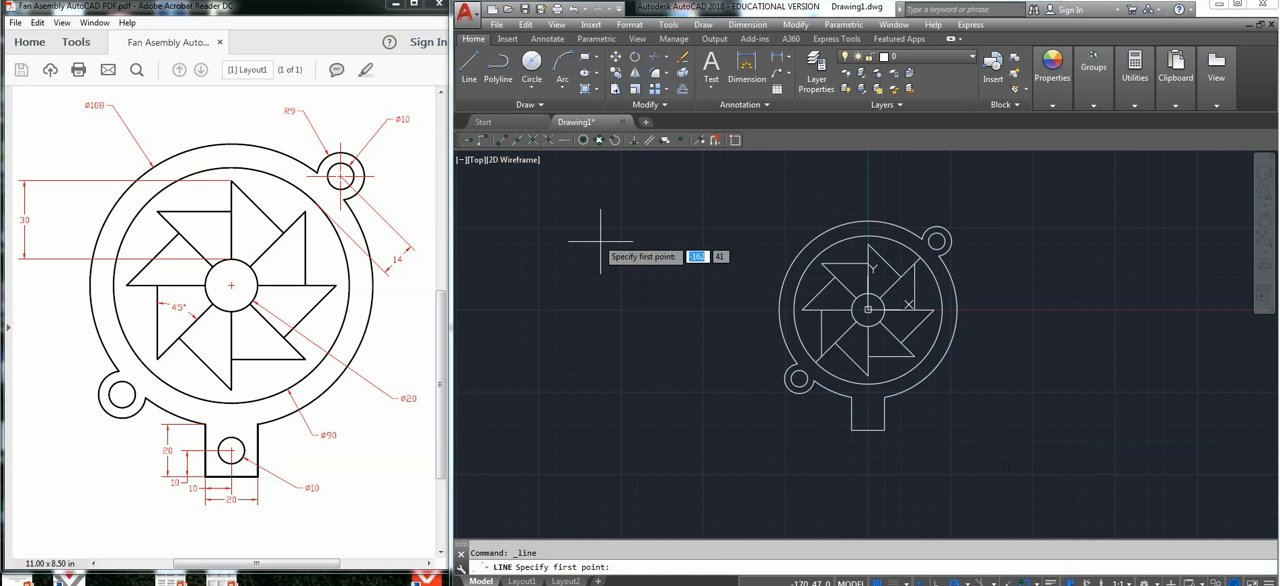
left_click(850, 431)
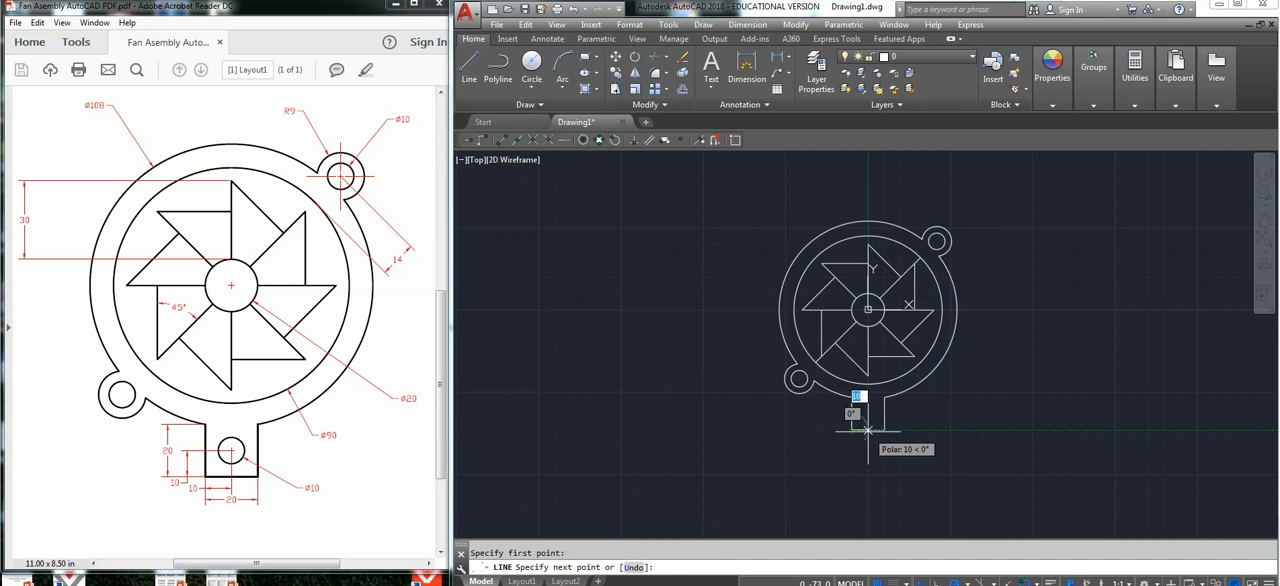
key("Return")
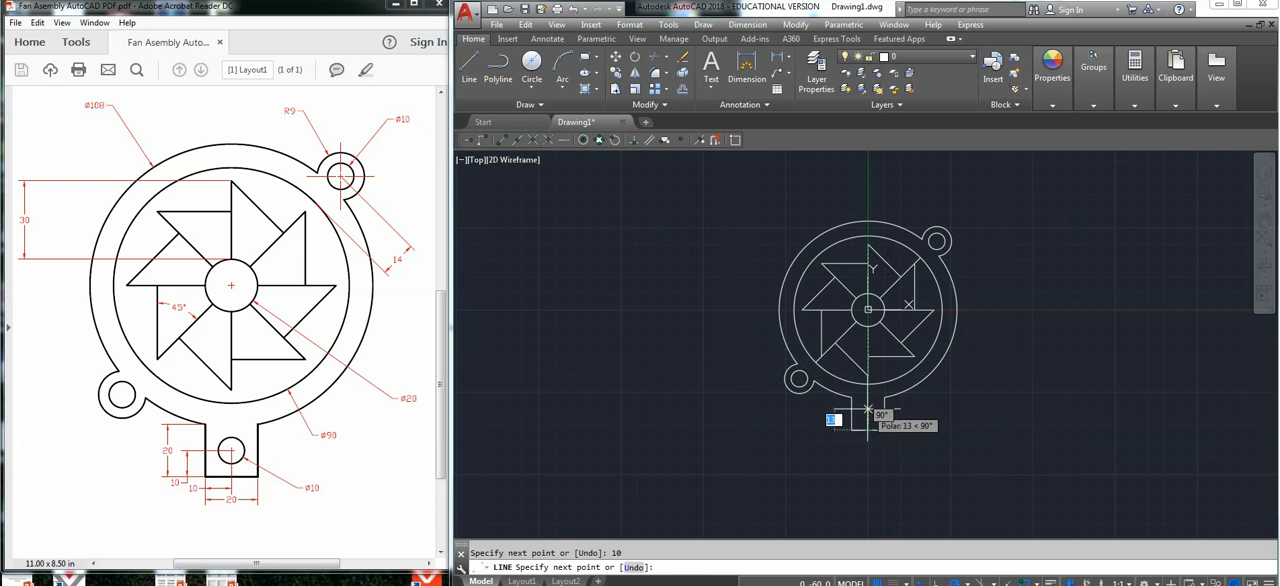
left_click(868, 418)
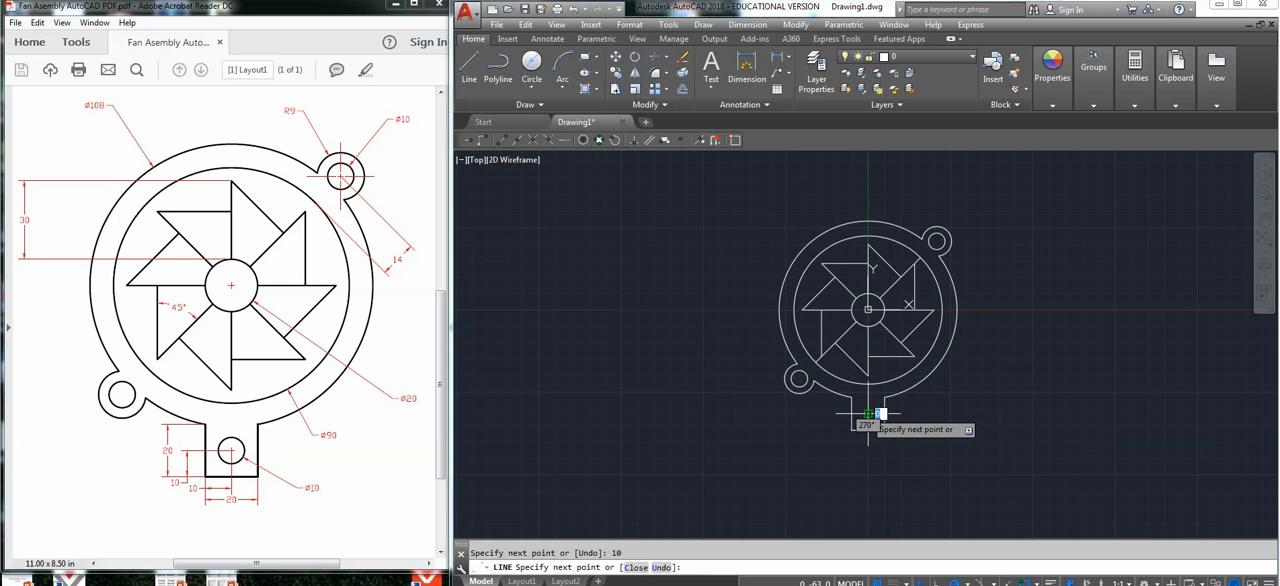
key("Escape")
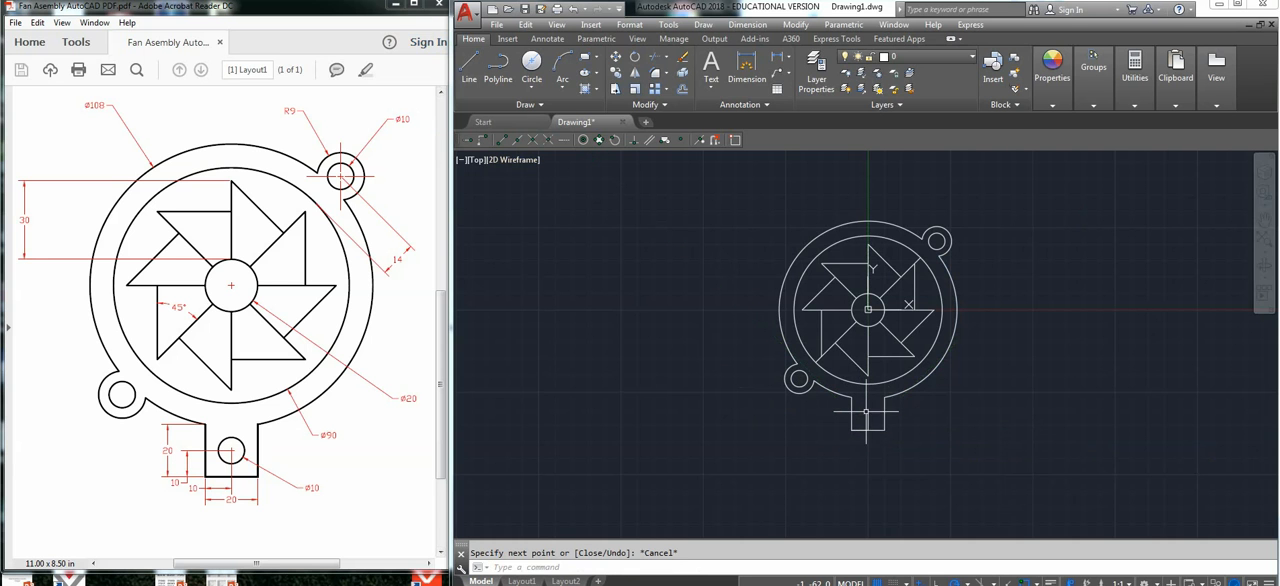
Draw a hole circle of diameter 10 mm centred on the upper end of the tab's vertical guide line, and erase that line.
left_click(533, 66)
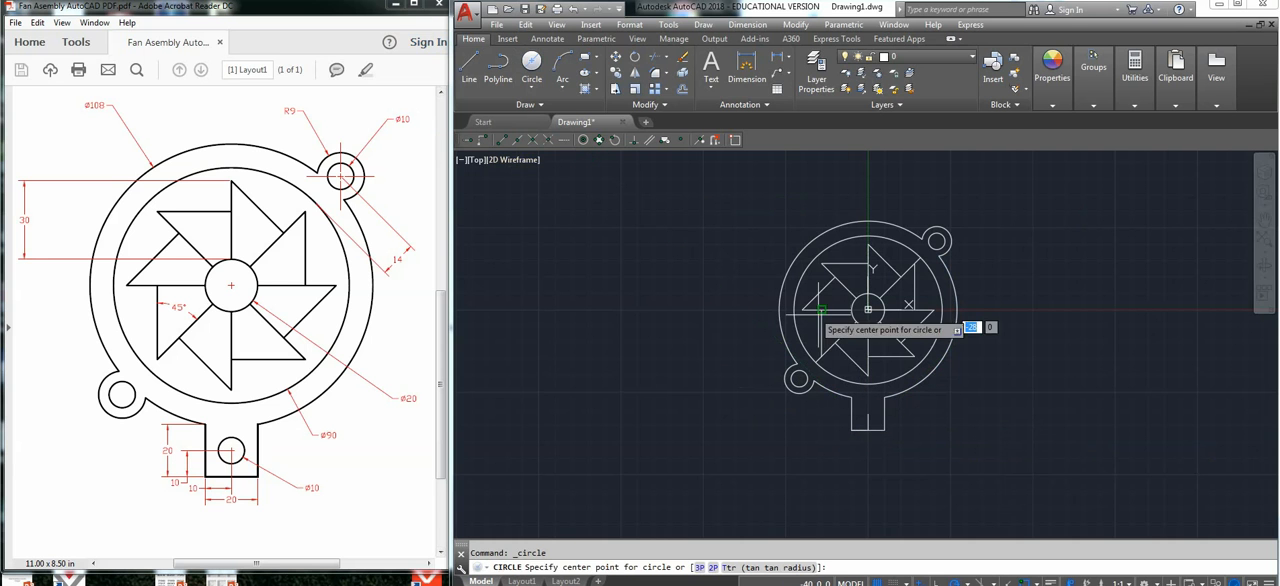
left_click(868, 413)
type("d")
key("Return")
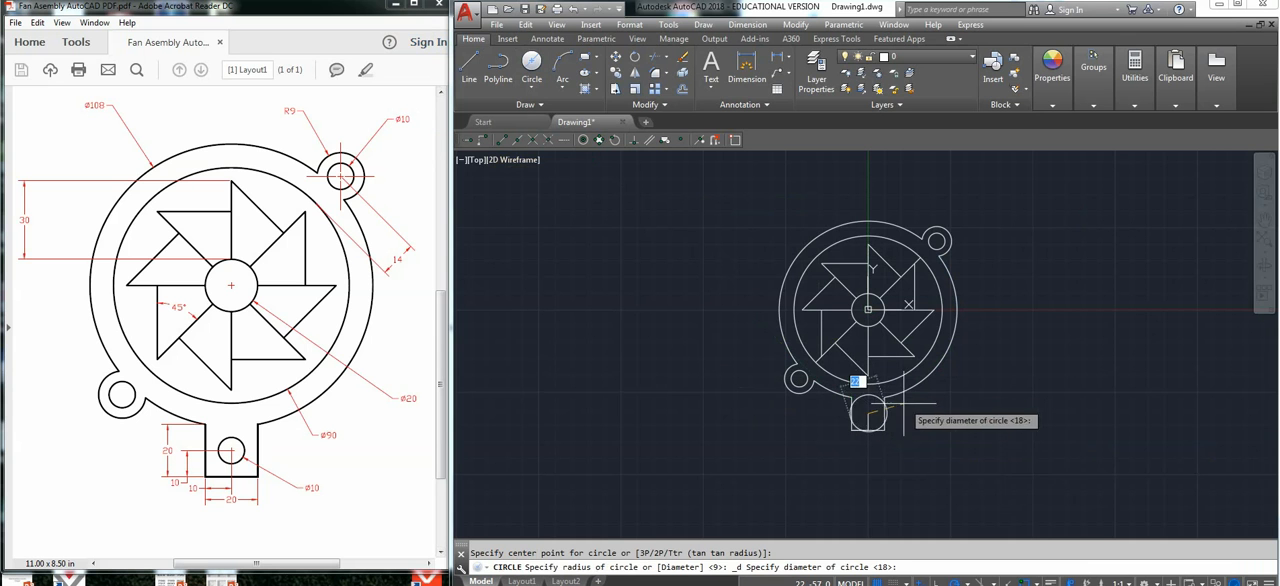
type("10")
key("Return")
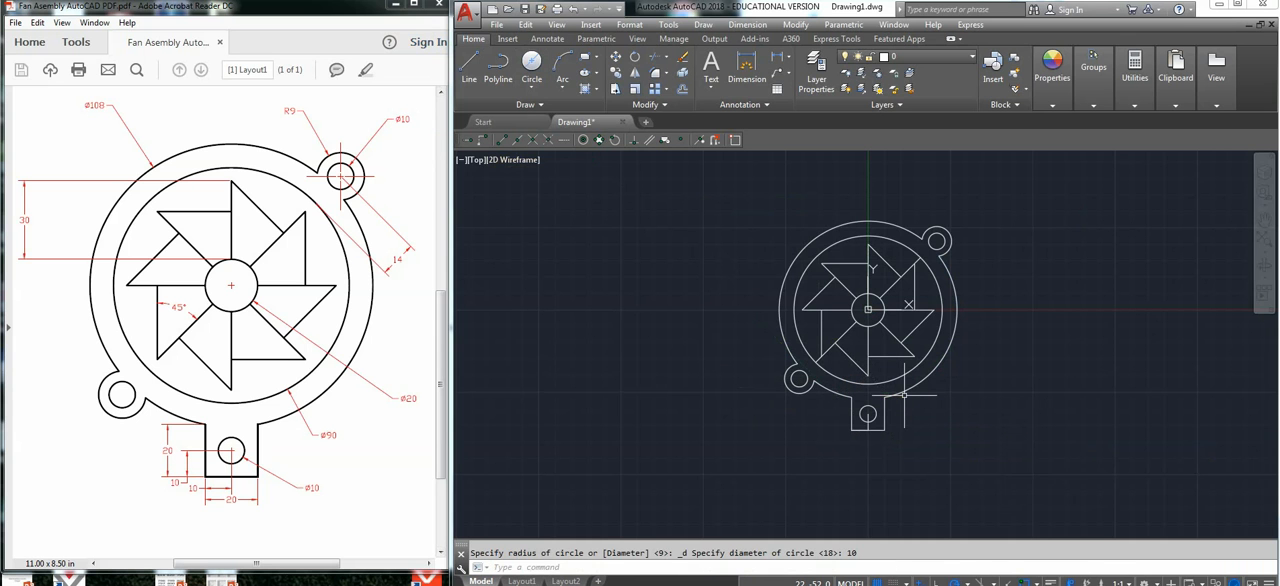
key("Escape")
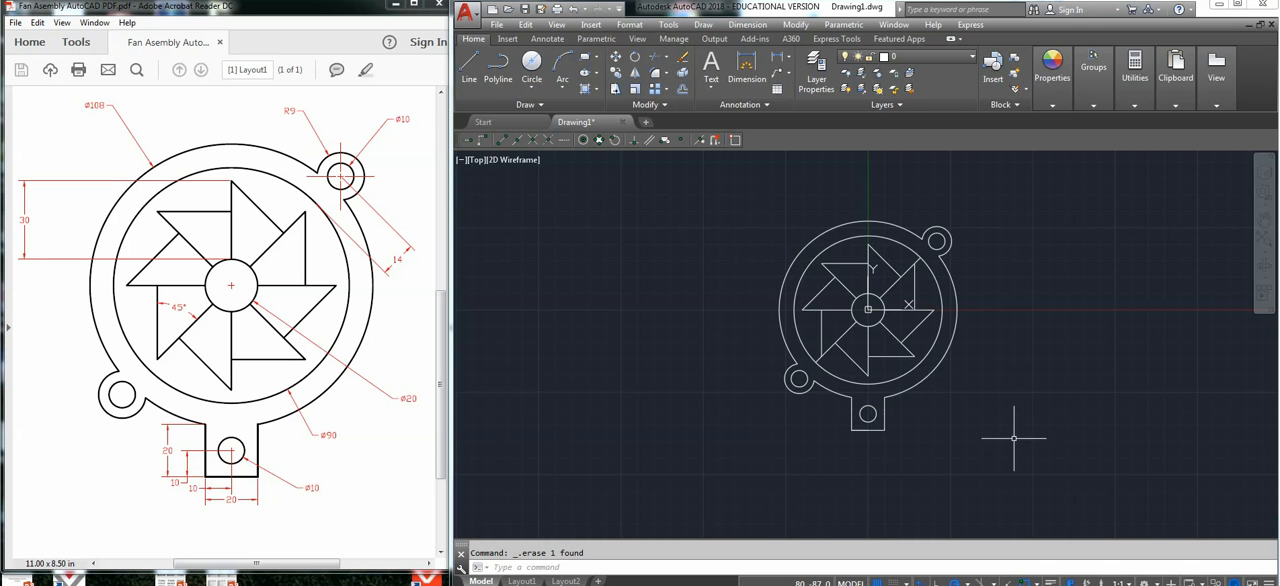
Erase the leftover radial line stubs between the blade tips and the 90 mm circle at the upper right and lower left.
left_click(919, 259)
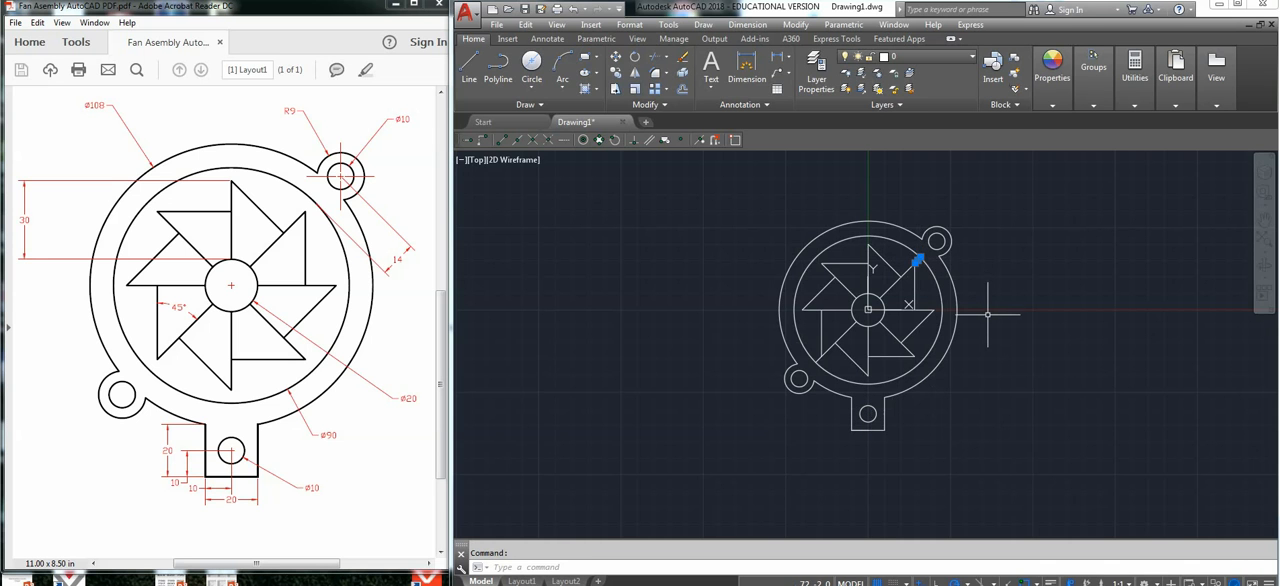
key("Delete")
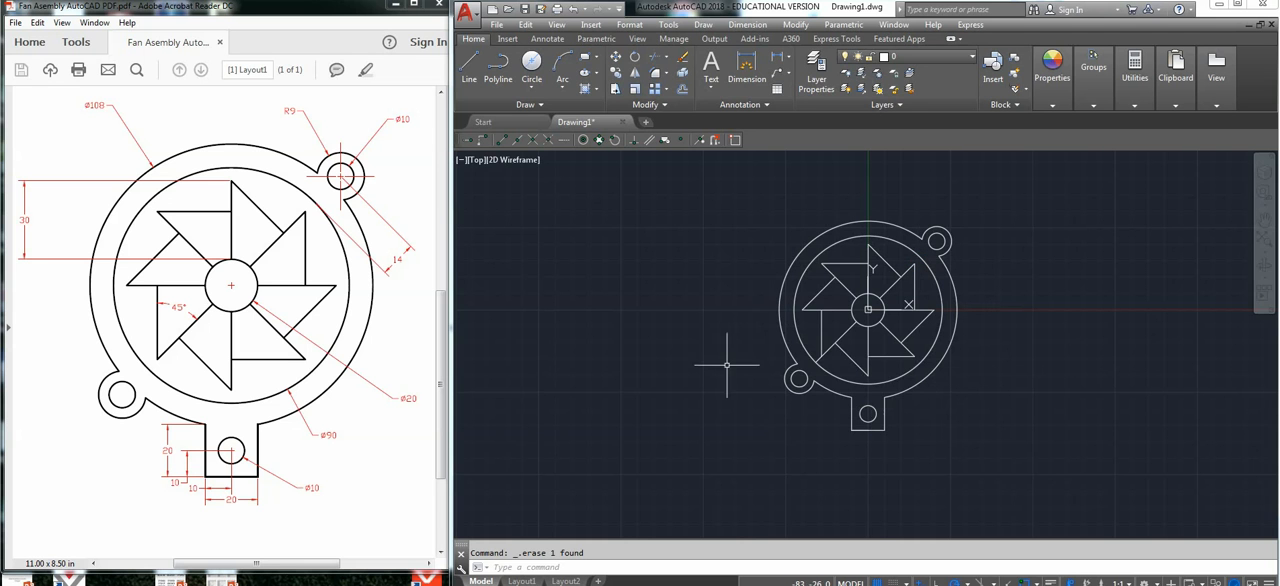
left_click(817, 358)
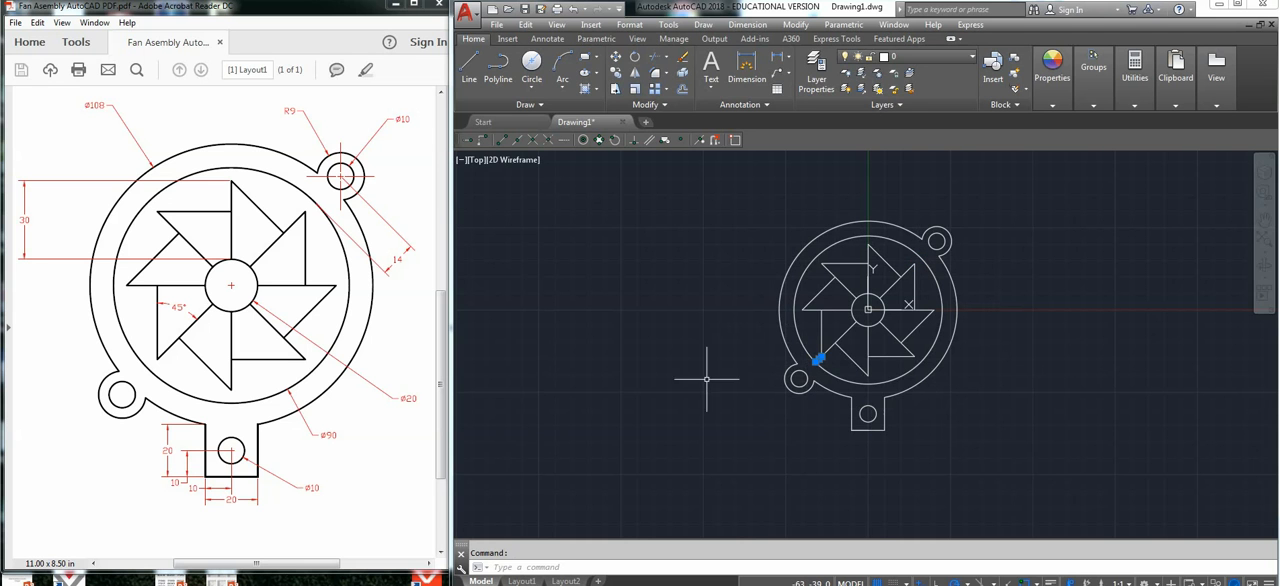
key("Delete")
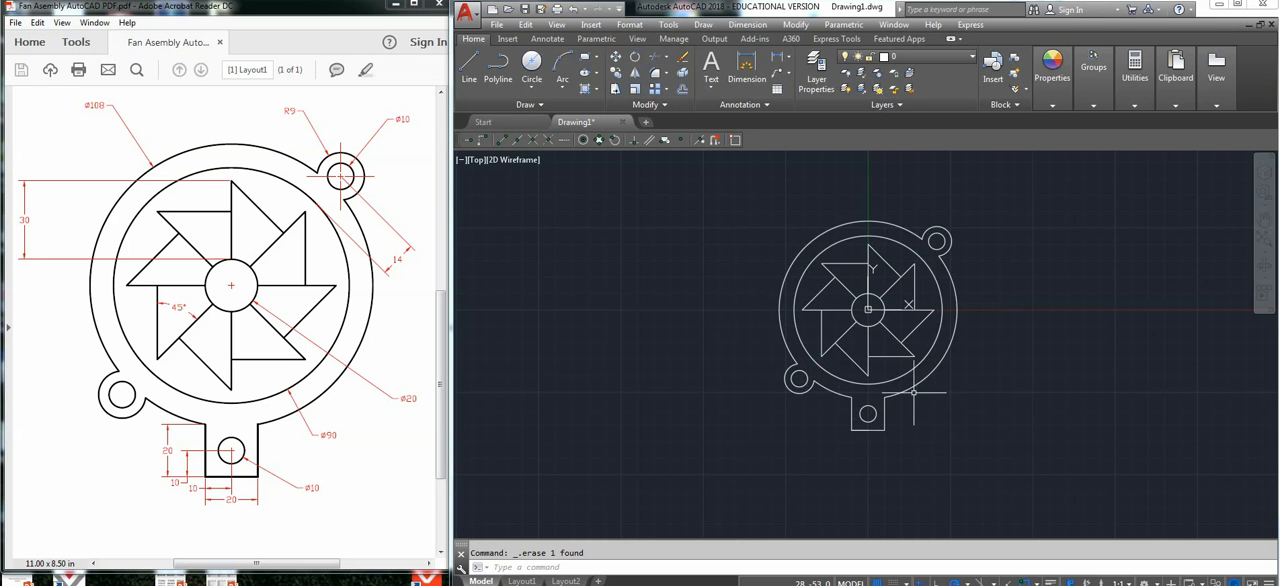
Erase the 10 mm guide line overlapping the left half of the tab's bottom edge.
scroll(910, 380, "up", 3)
middle_click_drag(857, 329, 945, 404)
scroll(950, 400, "down", 4)
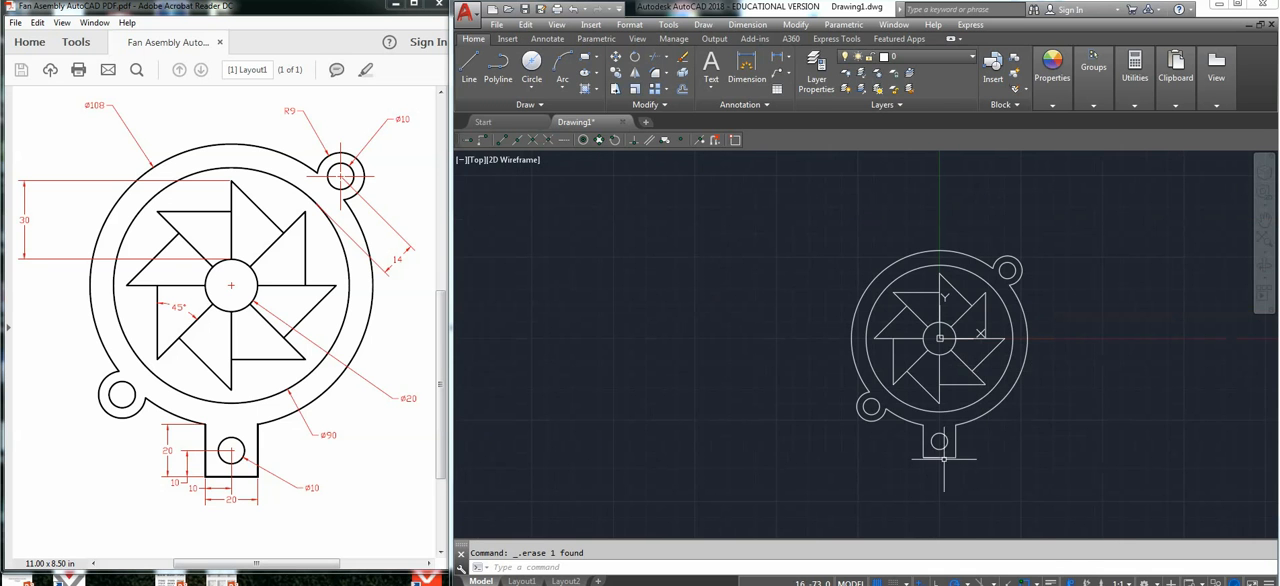
scroll(940, 455, "up", 5)
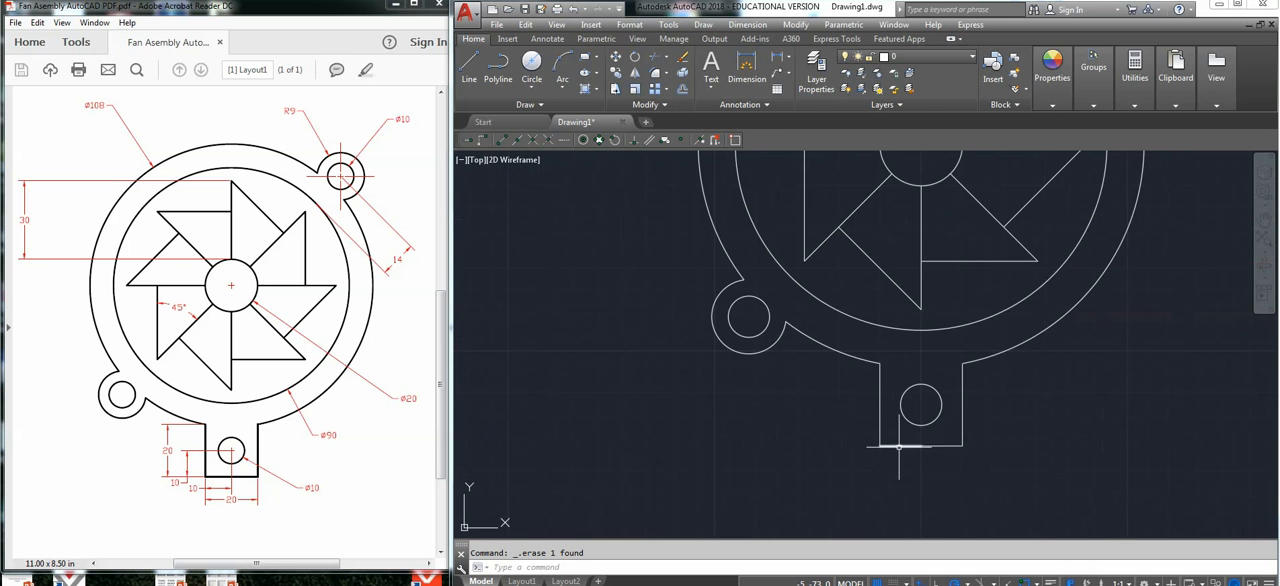
left_click(899, 446)
scroll(1100, 440, "down", 5)
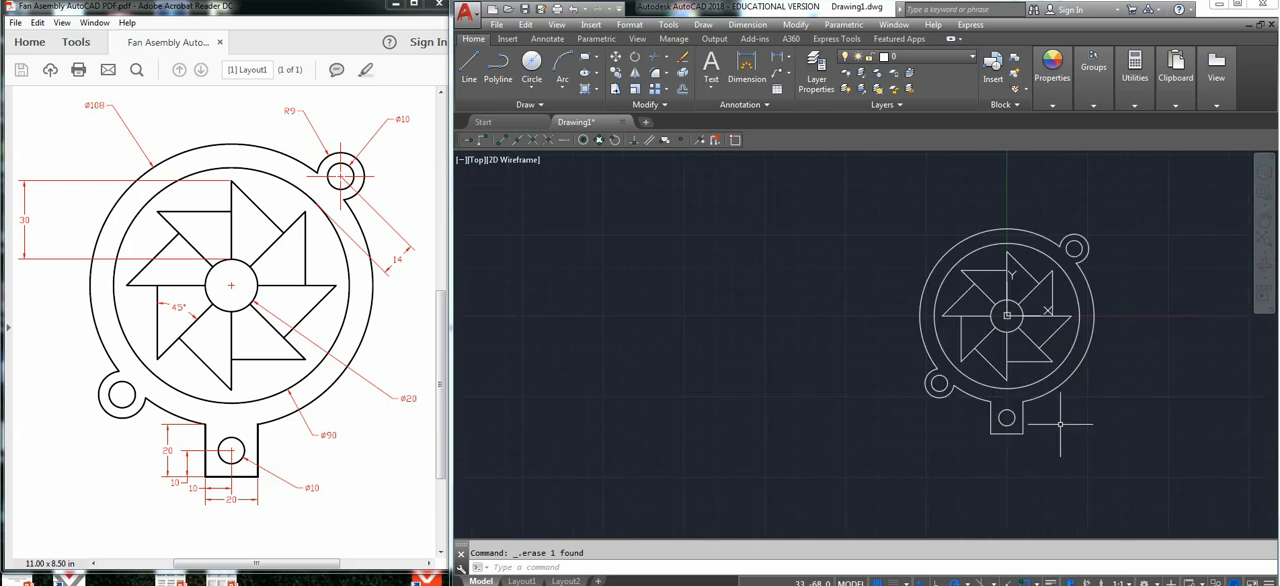
scroll(1070, 375, "up", 4)
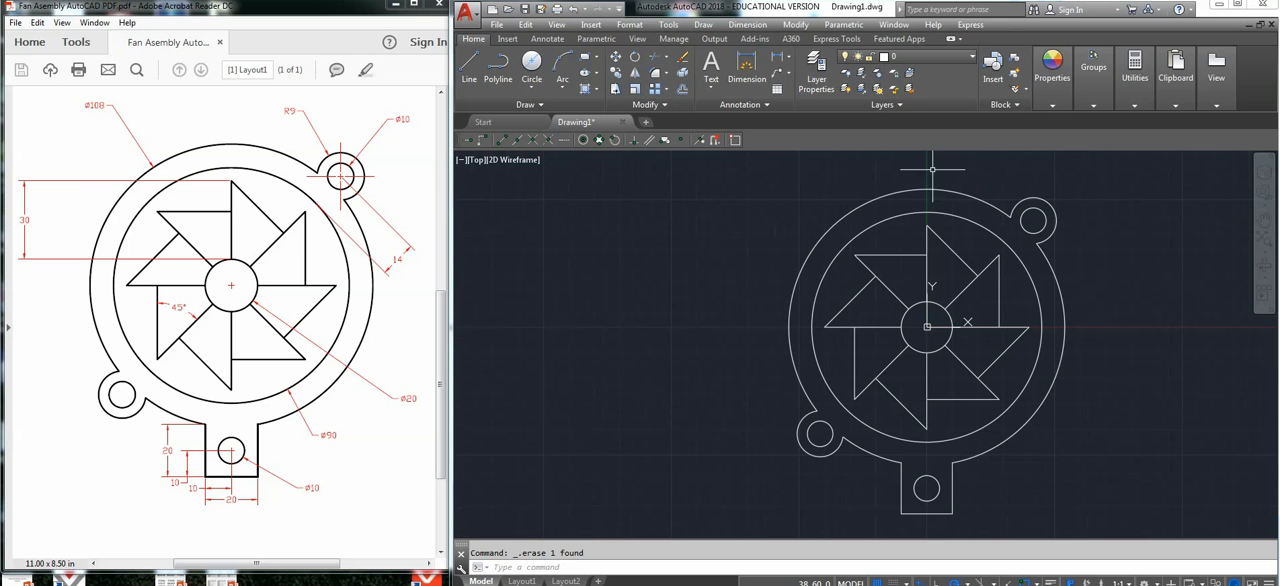